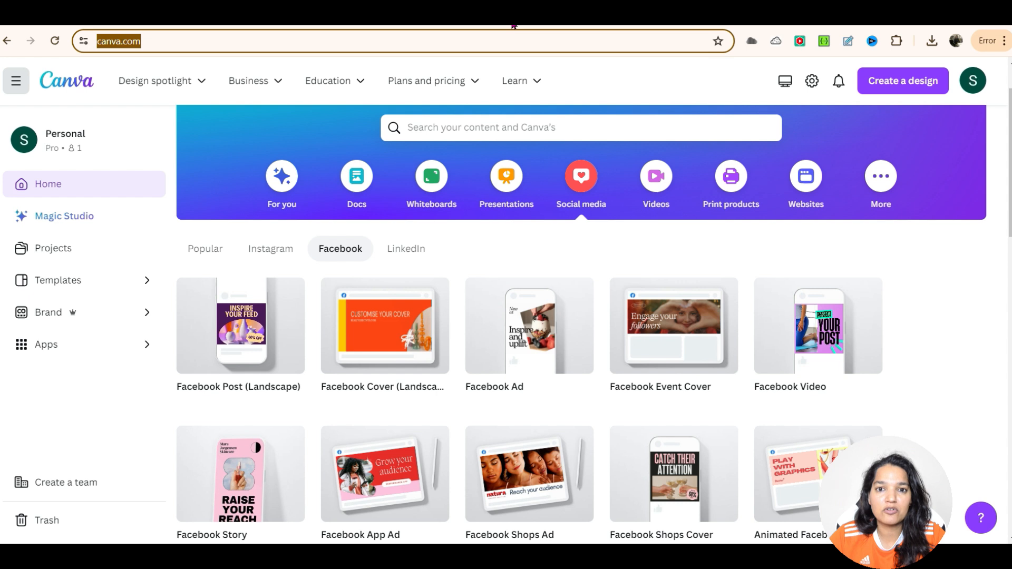
Step: Start a blank Facebook Cover (Landscape) design from the Social media category's Facebook options
{"action": "left_click", "coordinate": [582, 172]}
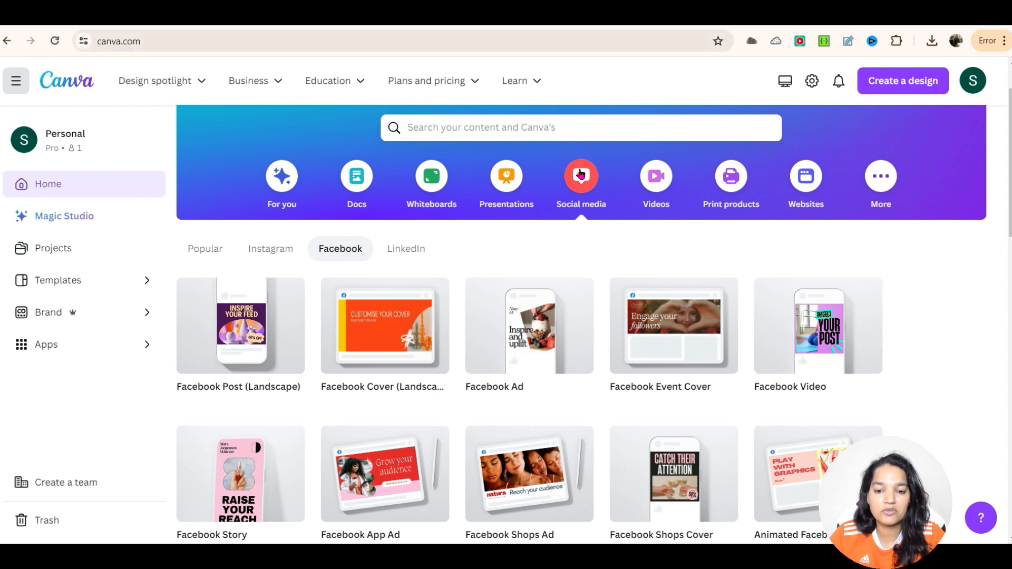
{"action": "left_click", "coordinate": [207, 254]}
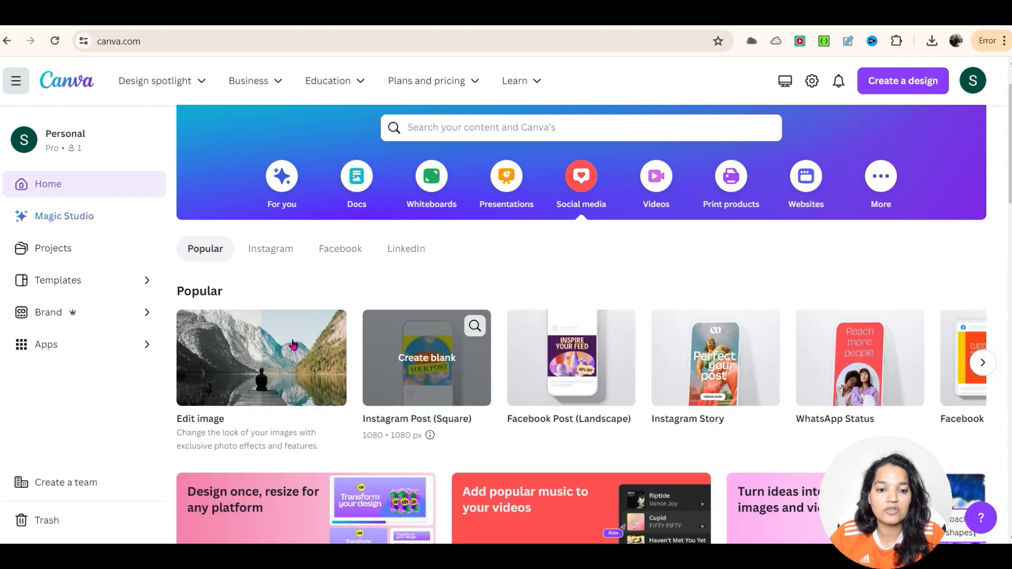
{"action": "left_click", "coordinate": [280, 255]}
{"action": "left_click", "coordinate": [332, 251]}
{"action": "left_click", "coordinate": [395, 252]}
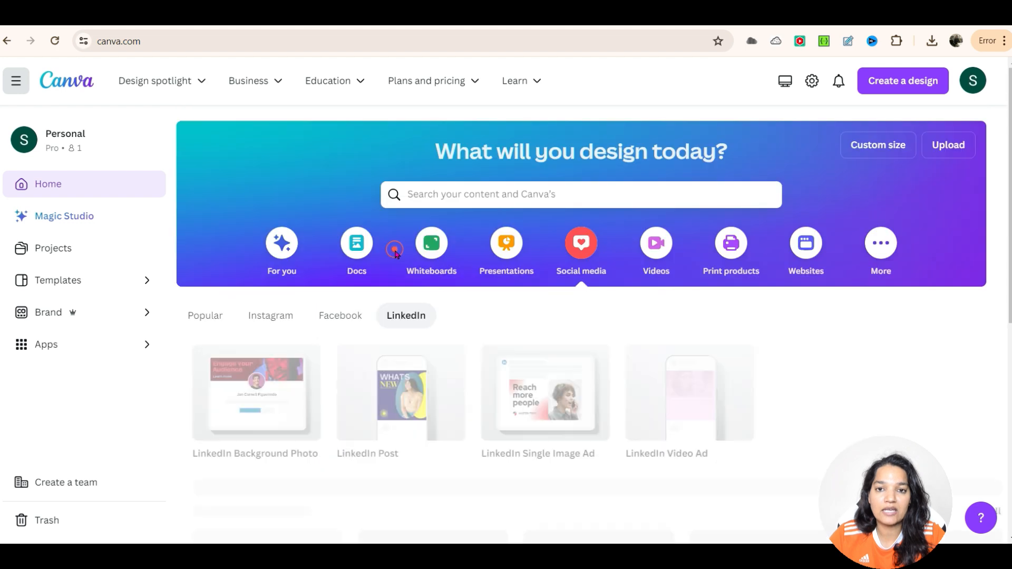
{"action": "left_click", "coordinate": [335, 316]}
{"action": "scroll", "coordinate": [348, 316], "scroll_direction": "down", "scroll_amount": 3}
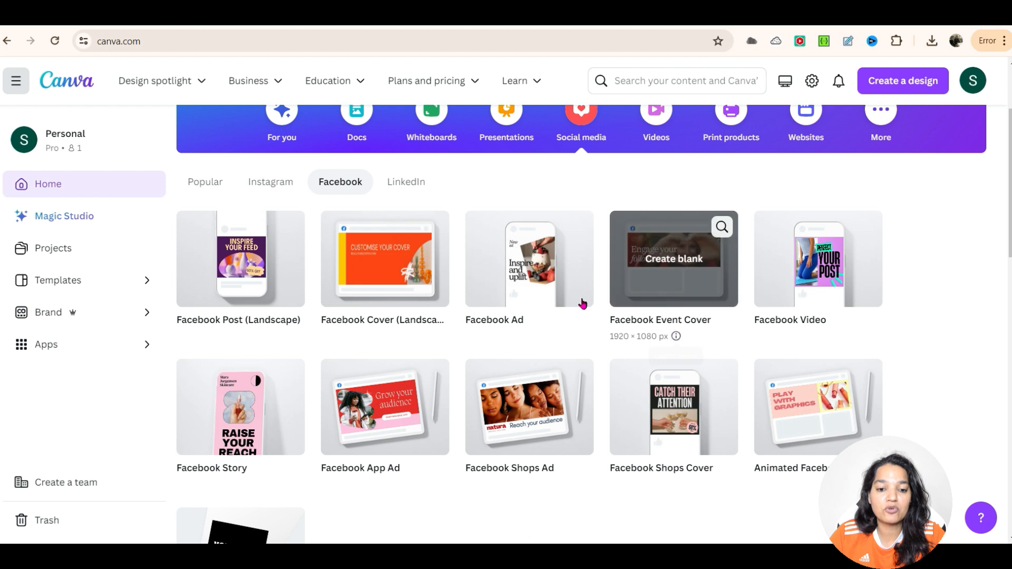
{"action": "left_click", "coordinate": [410, 278]}
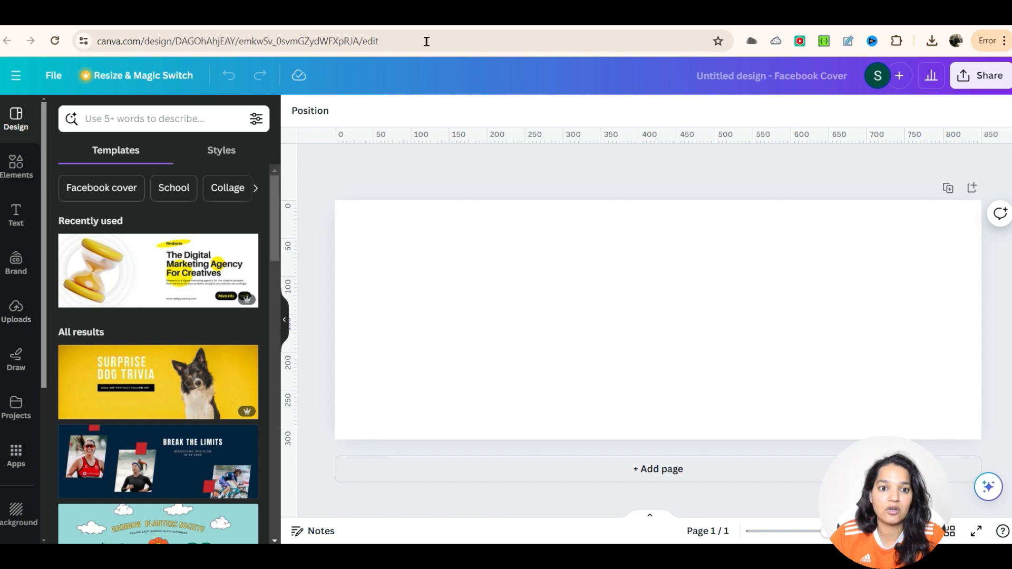
Step: Open a new browser tab and search Google for safe zone dimensions for facebook cover
{"action": "key", "text": "ctrl+t"}
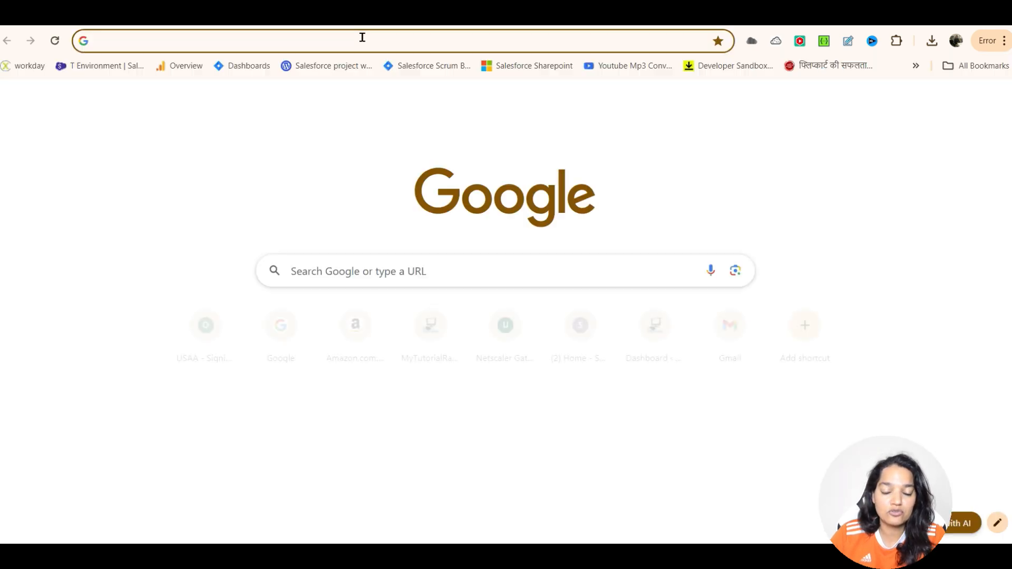
{"action": "left_click", "coordinate": [362, 38]}
{"action": "type", "text": "safe"}
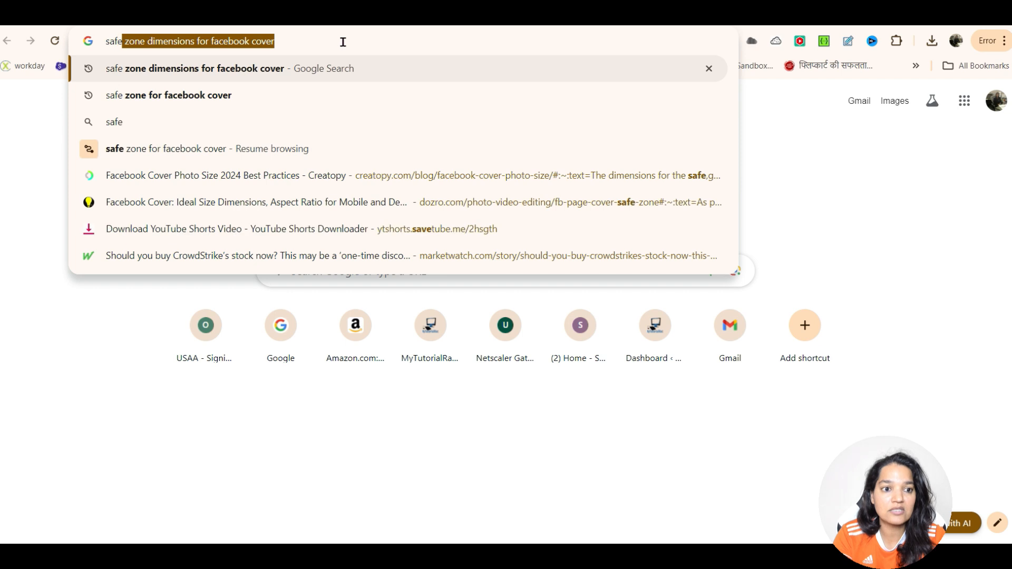
{"action": "key", "text": "Return"}
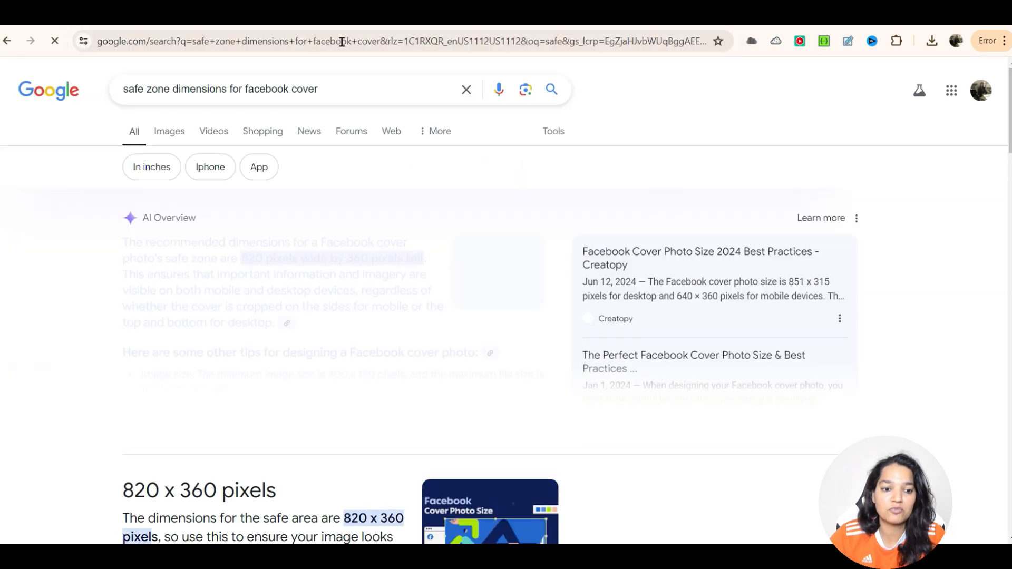
Step: Open the Creatopy article on Facebook cover photo size and examine its safe zone diagram
{"action": "scroll", "coordinate": [315, 188], "scroll_direction": "down", "scroll_amount": 4}
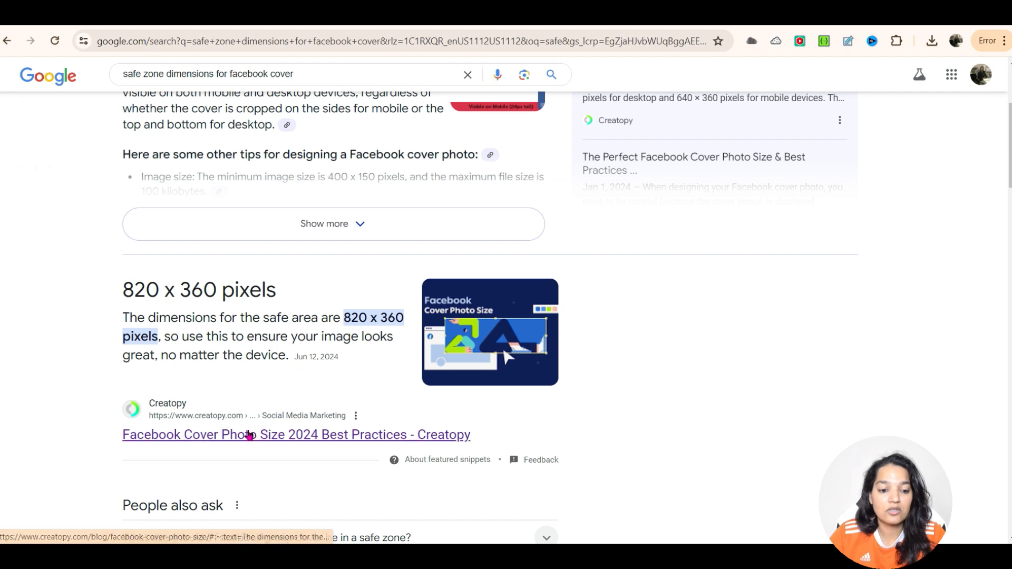
{"action": "left_click", "coordinate": [246, 434]}
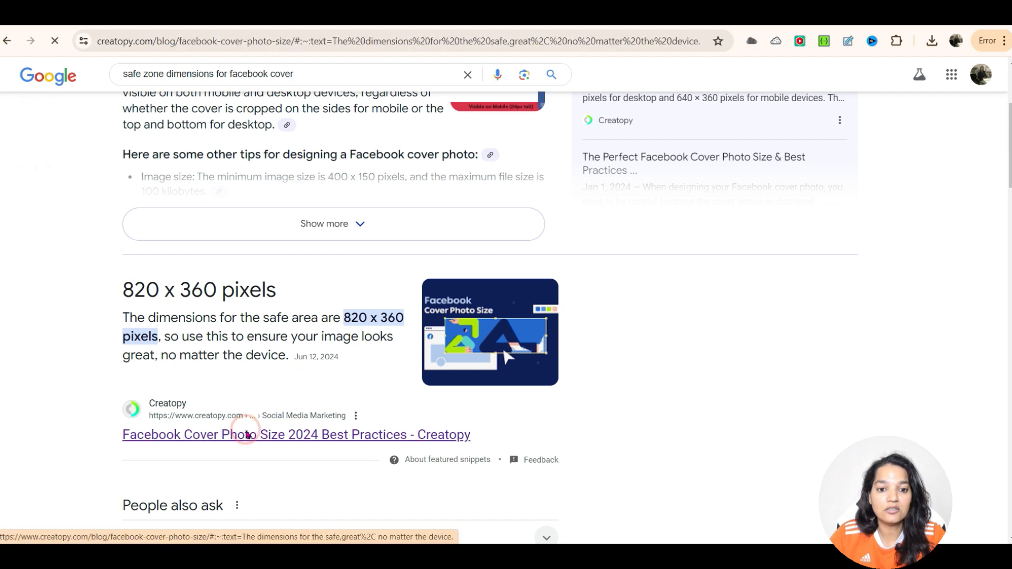
{"action": "scroll", "coordinate": [337, 355], "scroll_direction": "down", "scroll_amount": 8}
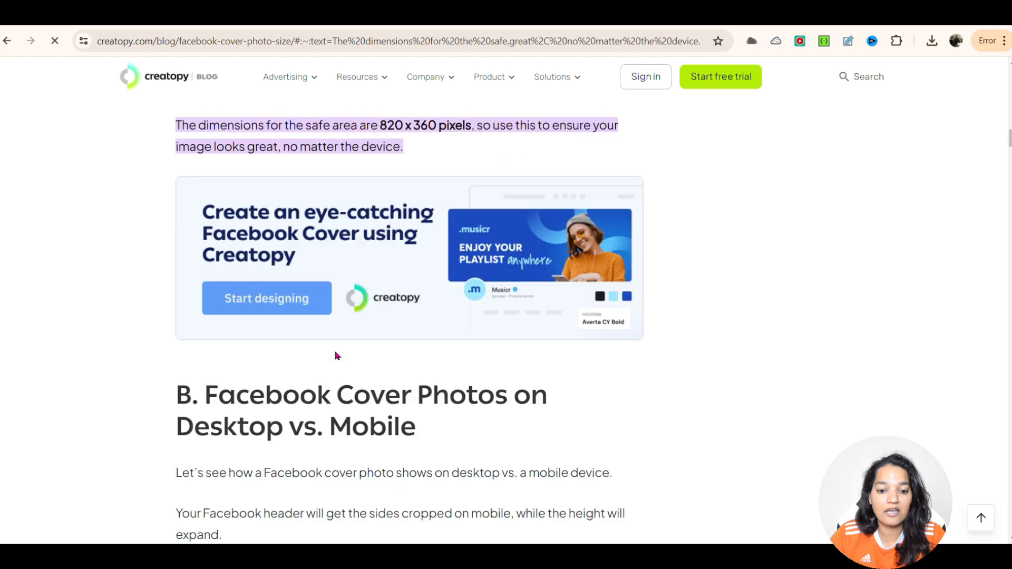
{"action": "scroll", "coordinate": [335, 350], "scroll_direction": "down", "scroll_amount": 13}
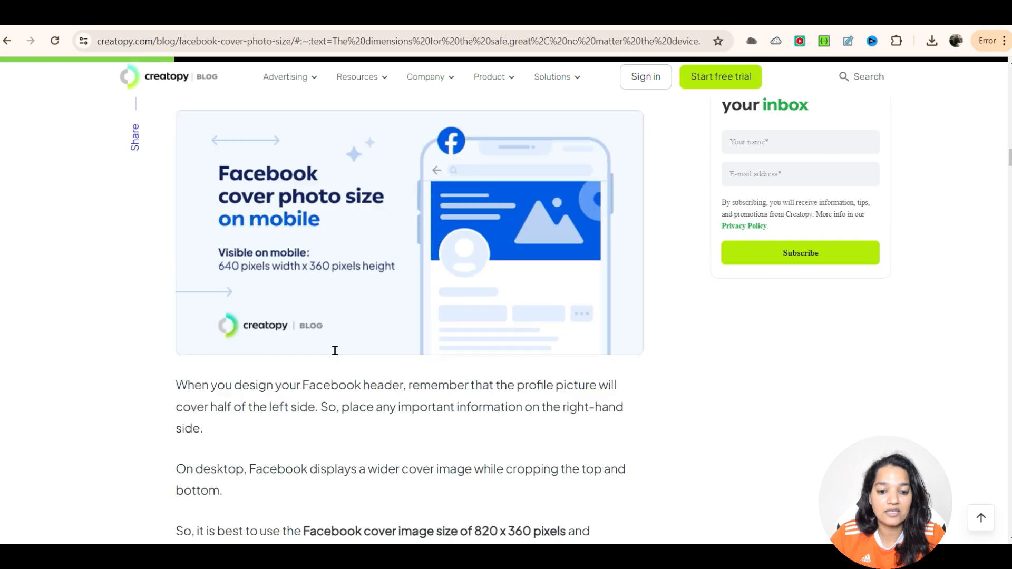
{"action": "scroll", "coordinate": [337, 356], "scroll_direction": "down", "scroll_amount": 15}
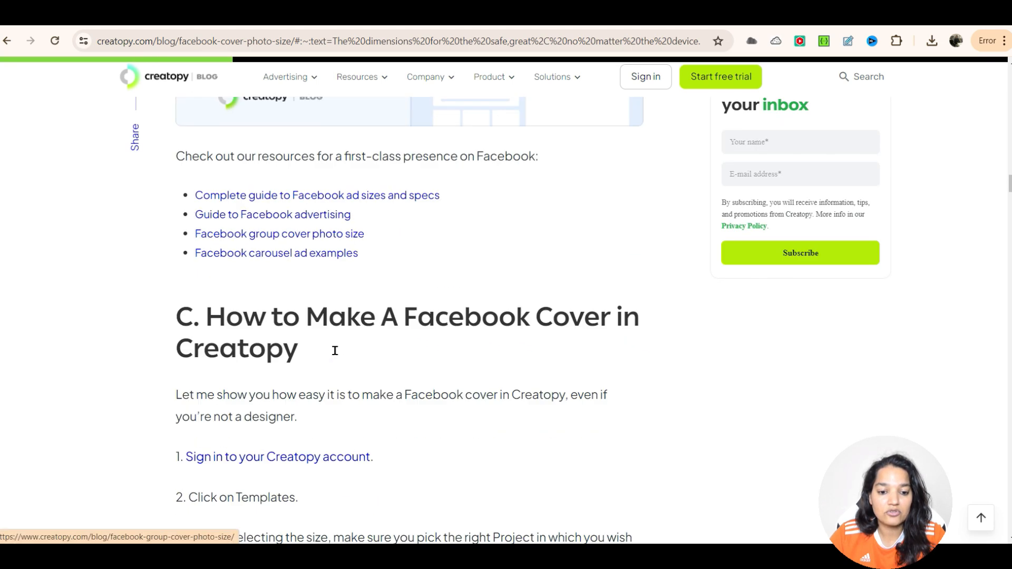
{"action": "scroll", "coordinate": [337, 355], "scroll_direction": "down", "scroll_amount": 4}
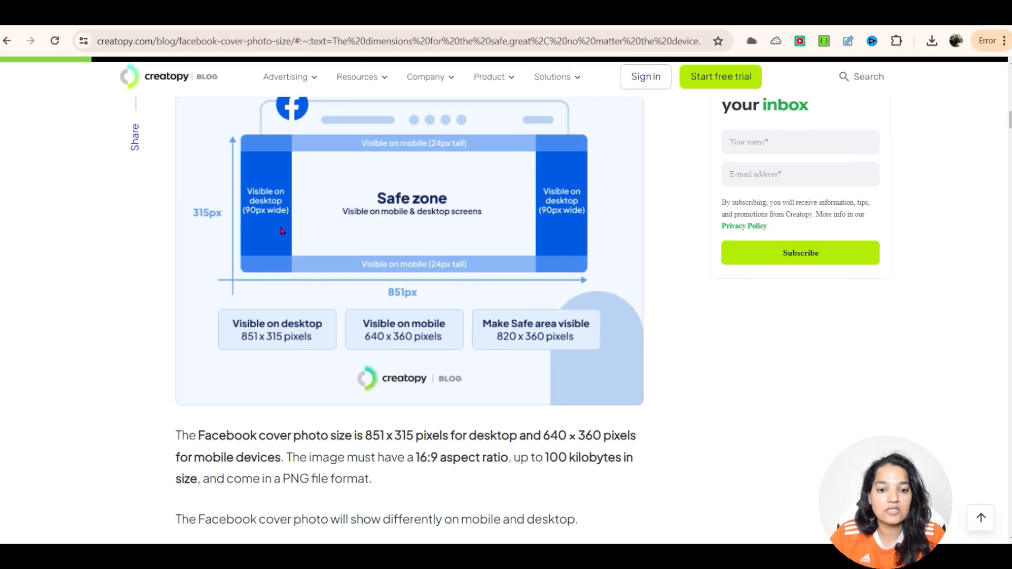
{"action": "scroll", "coordinate": [444, 302], "scroll_direction": "up", "scroll_amount": 1}
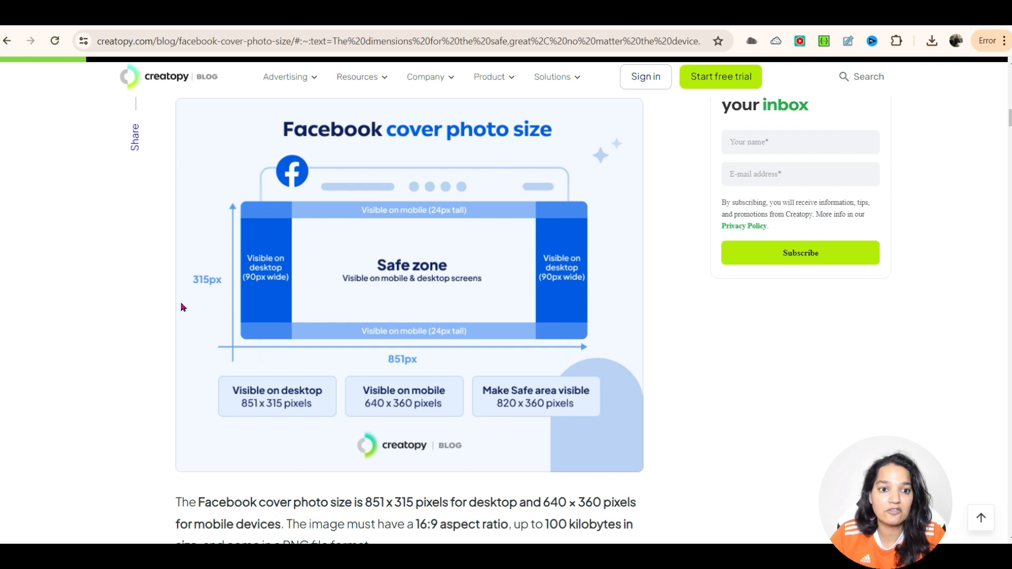
Step: Return to the Canva design and switch rulers and guides off and back on in the file settings
{"action": "left_click", "coordinate": [258, 15]}
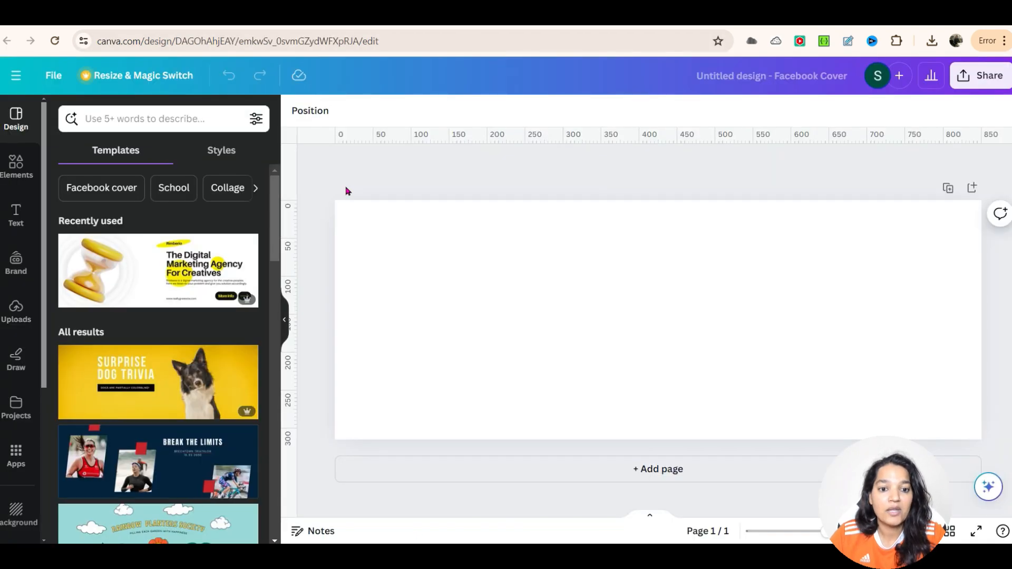
{"action": "left_click", "coordinate": [51, 73]}
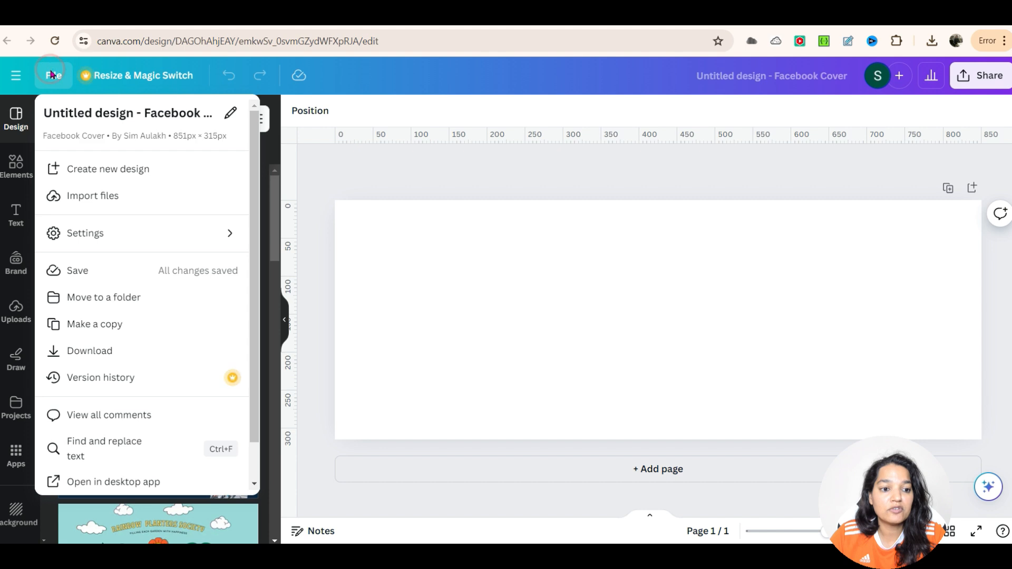
{"action": "left_click", "coordinate": [222, 242]}
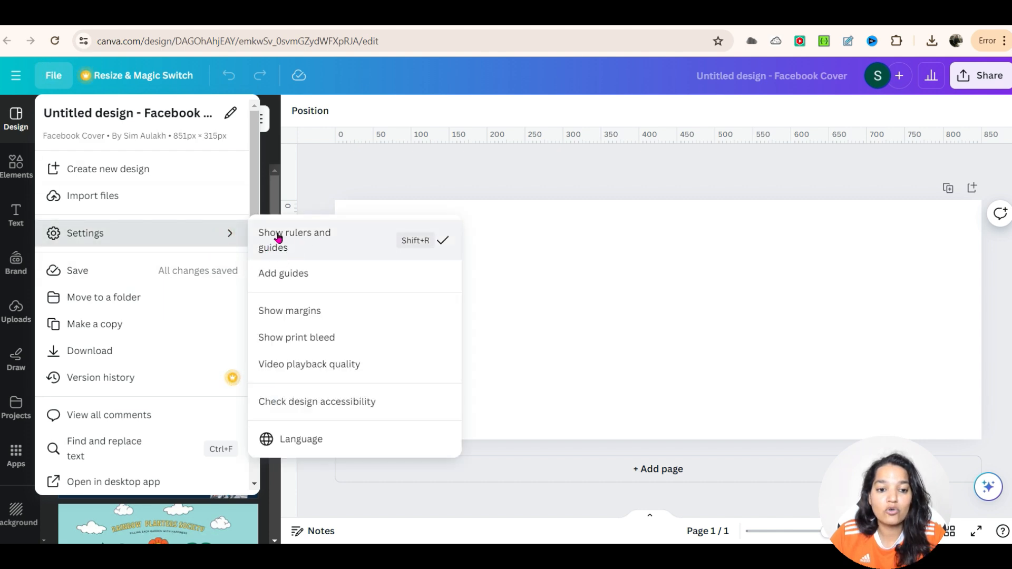
{"action": "left_click", "coordinate": [301, 239]}
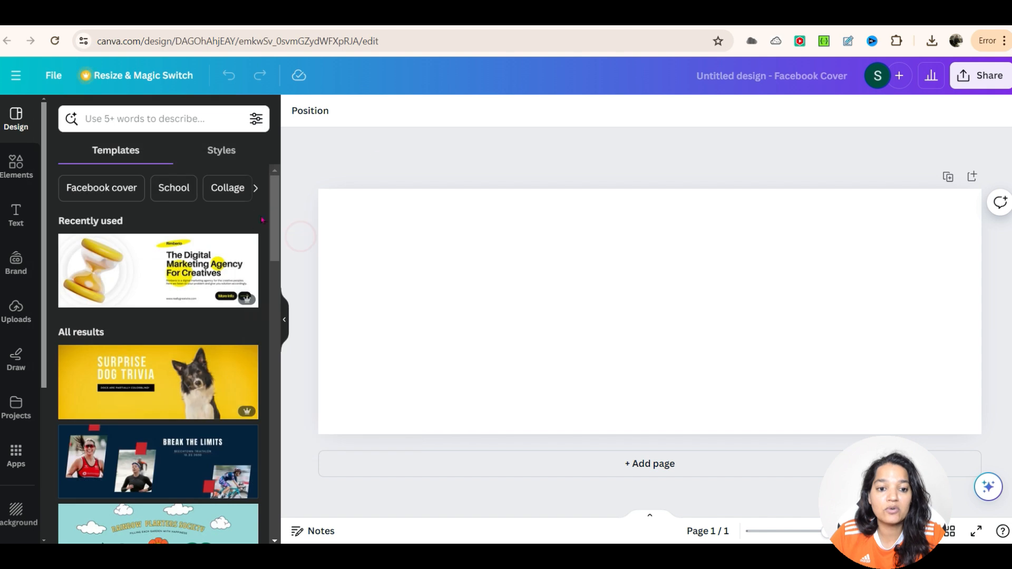
{"action": "left_click", "coordinate": [54, 76]}
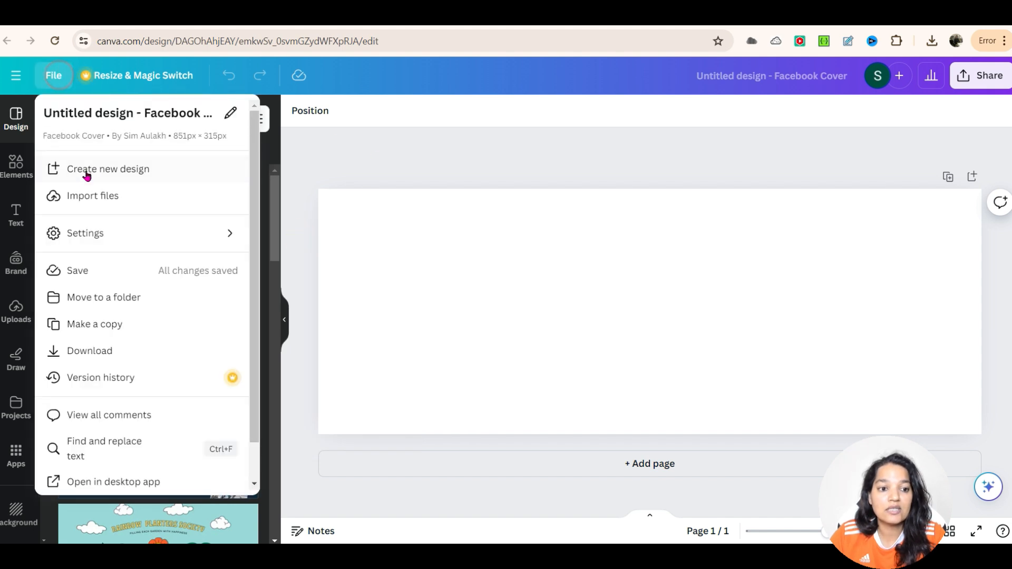
{"action": "mouse_move", "coordinate": [230, 233]}
{"action": "left_click", "coordinate": [268, 233]}
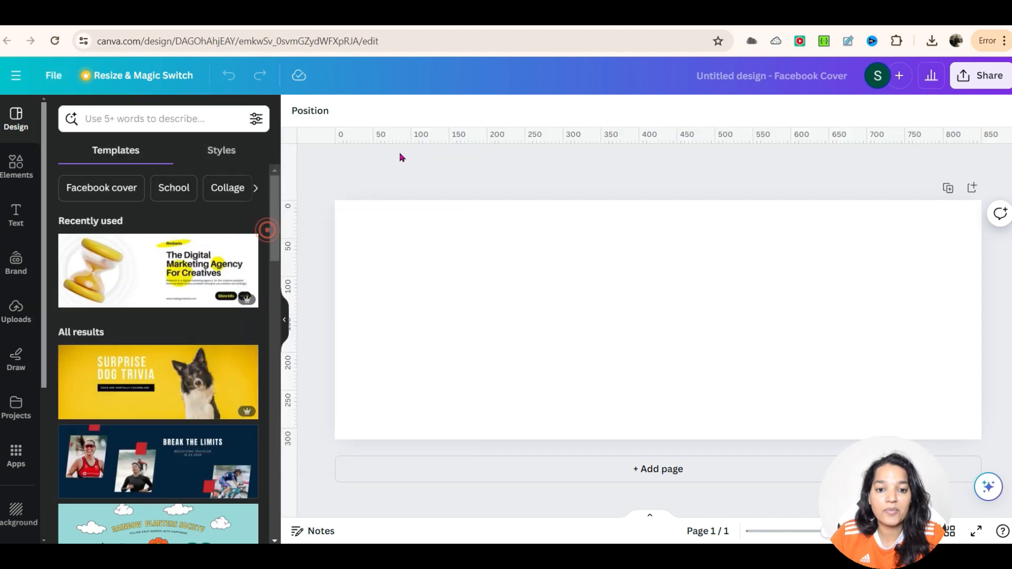
Step: Try to pull a vertical guide from the ruler and recheck the article's safe zone diagram
{"action": "left_click_drag", "start_coordinate": [336, 129], "coordinate": [459, 129]}
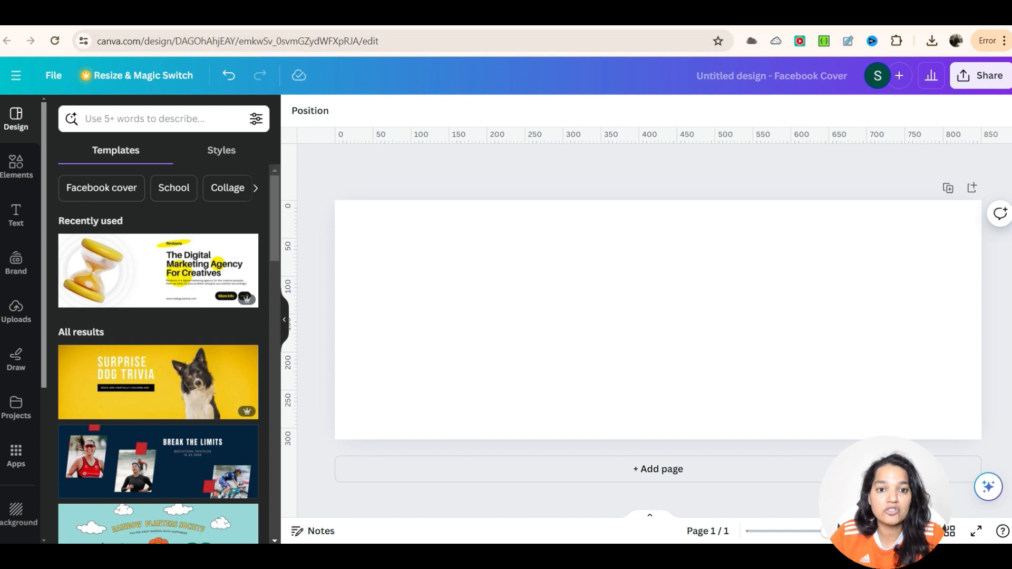
{"action": "left_click", "coordinate": [337, 14]}
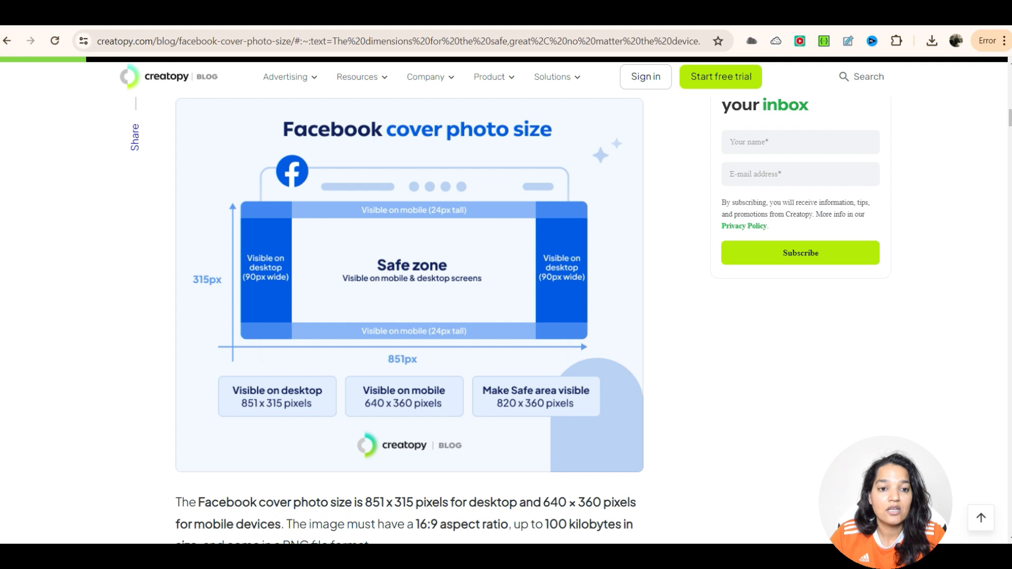
{"action": "left_click", "coordinate": [158, 20]}
Step: Add a square shape and resize it into a full-height bar about 90 px wide along the cover's left edge
{"action": "left_click", "coordinate": [13, 170]}
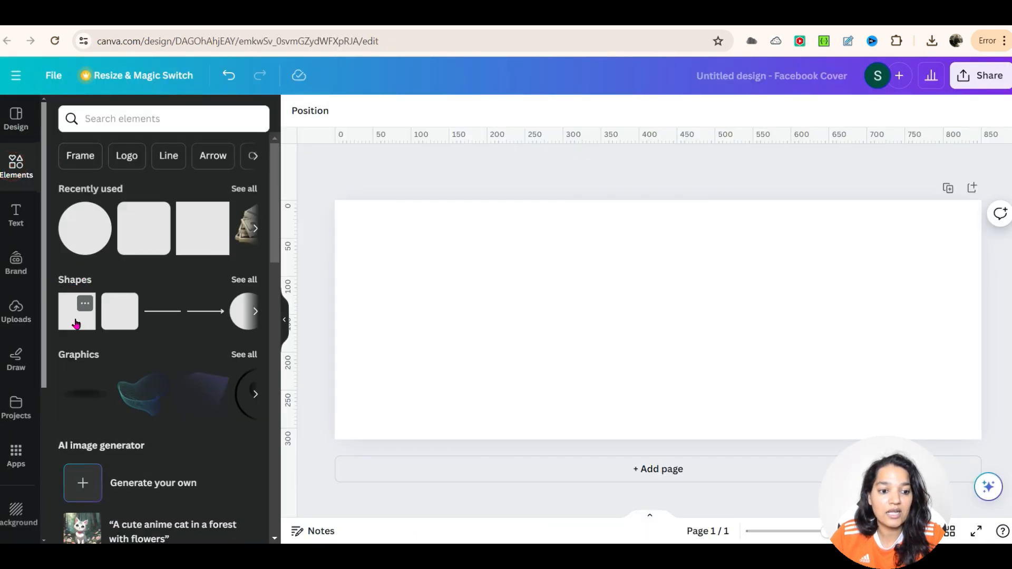
{"action": "left_click", "coordinate": [77, 324]}
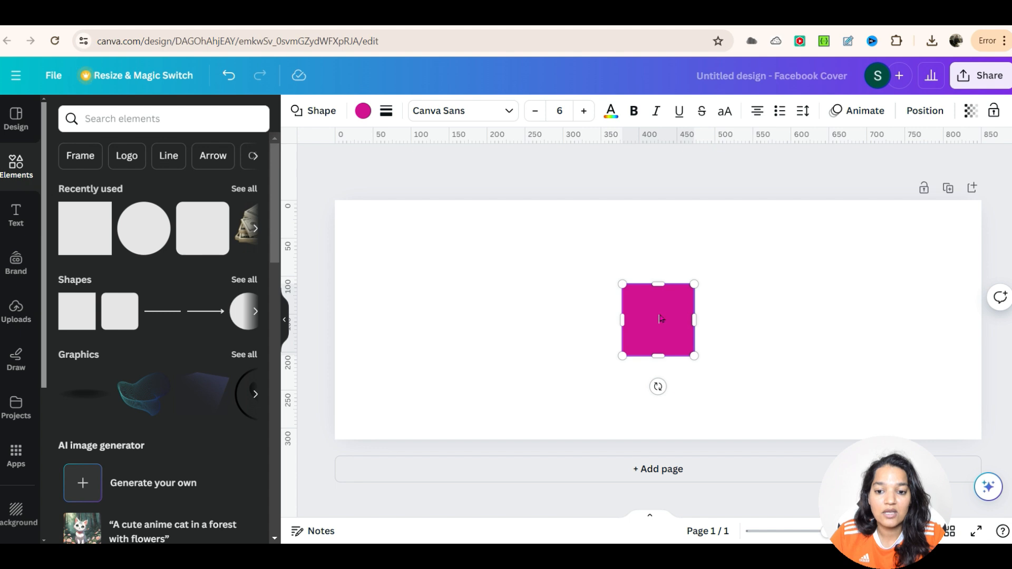
{"action": "left_click", "coordinate": [718, 316]}
{"action": "left_click_drag", "start_coordinate": [662, 318], "coordinate": [404, 239]}
{"action": "left_click_drag", "start_coordinate": [373, 270], "coordinate": [353, 441]}
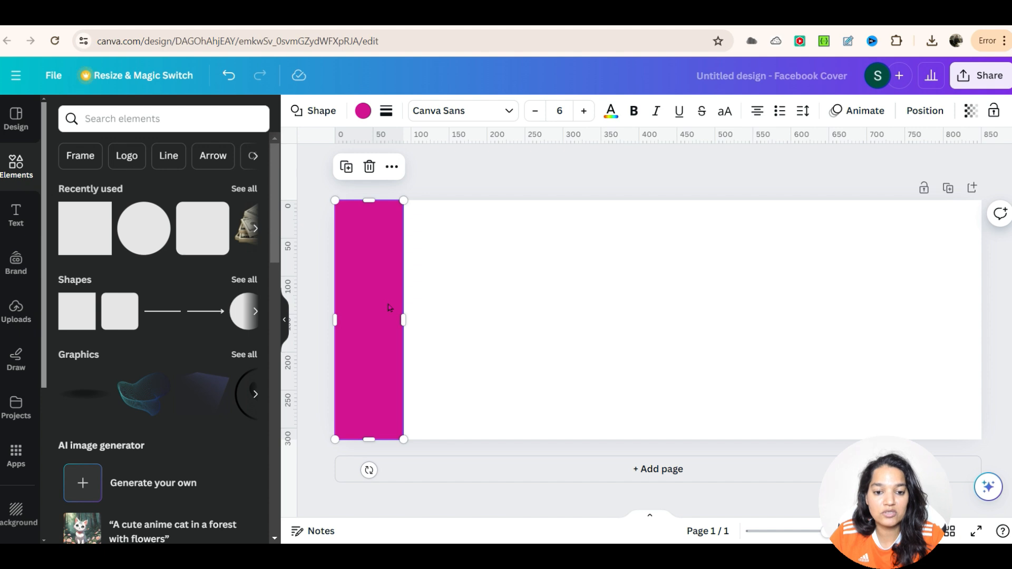
Step: Duplicate the bar and move the copy to the cover's right edge
{"action": "key", "text": "ctrl+d"}
{"action": "left_click_drag", "start_coordinate": [388, 305], "coordinate": [950, 289]}
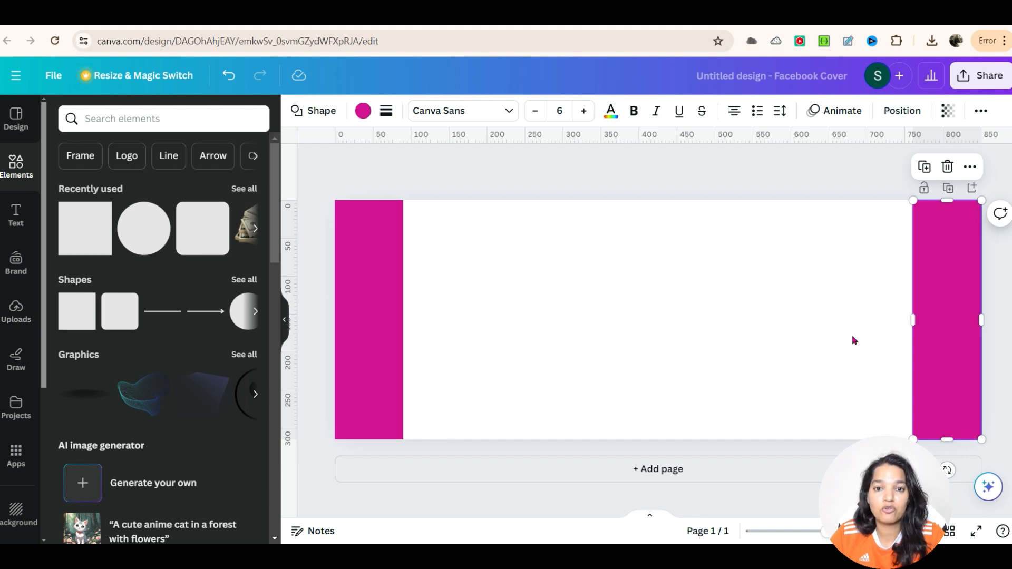
{"action": "left_click", "coordinate": [801, 368]}
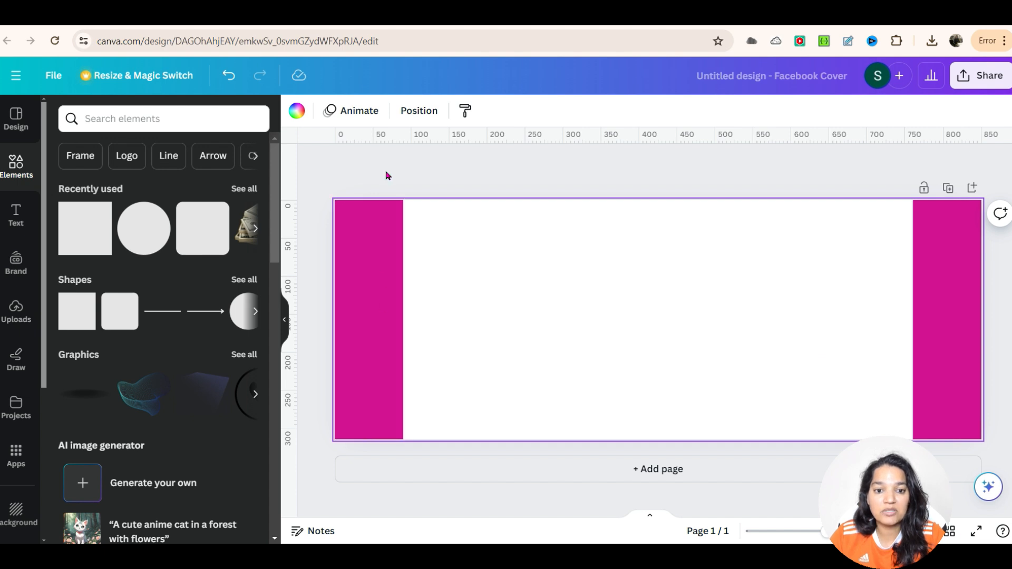
{"action": "left_click_drag", "start_coordinate": [291, 272], "coordinate": [913, 319]}
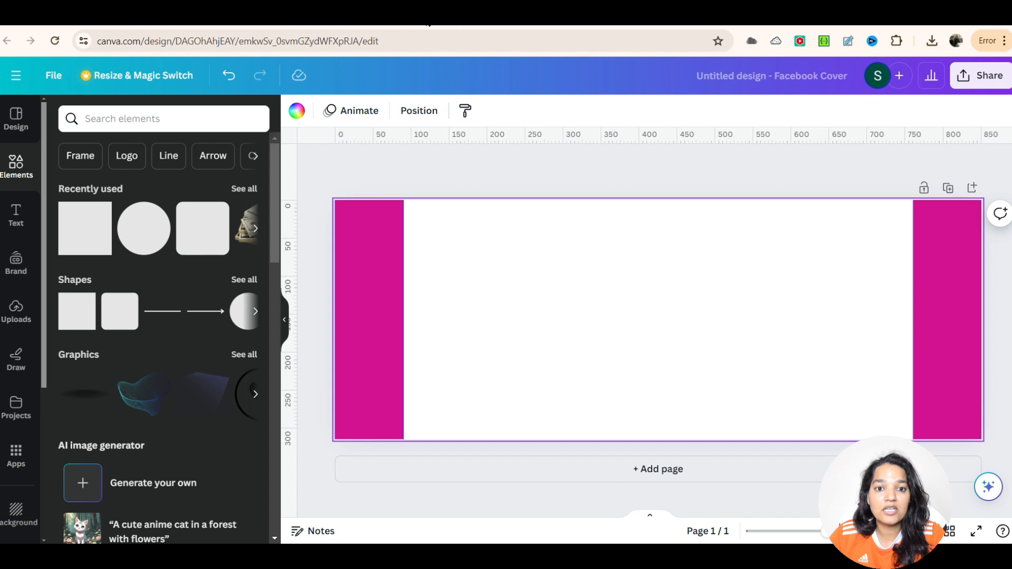
{"action": "left_click", "coordinate": [426, 17]}
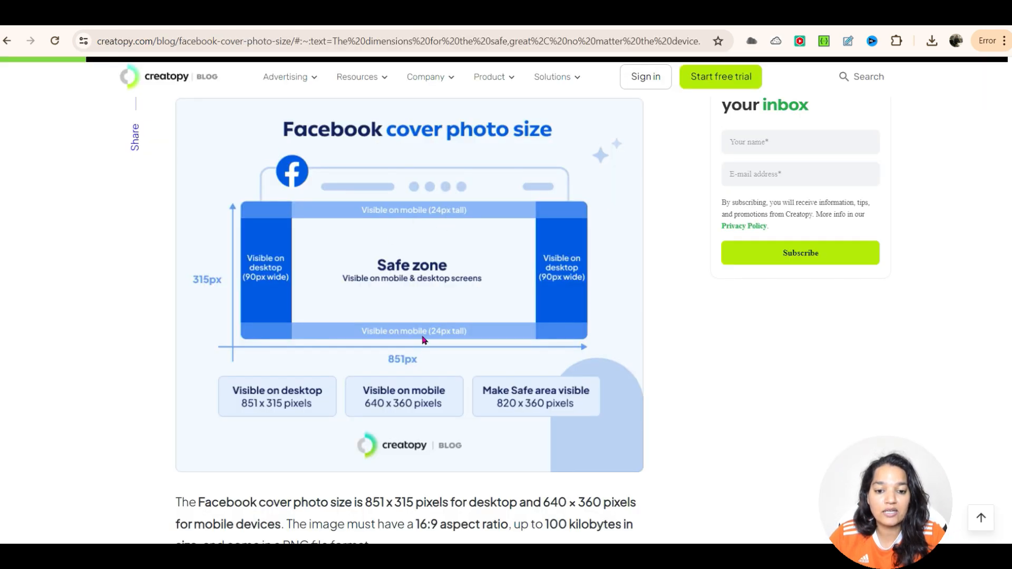
{"action": "left_click", "coordinate": [266, 17]}
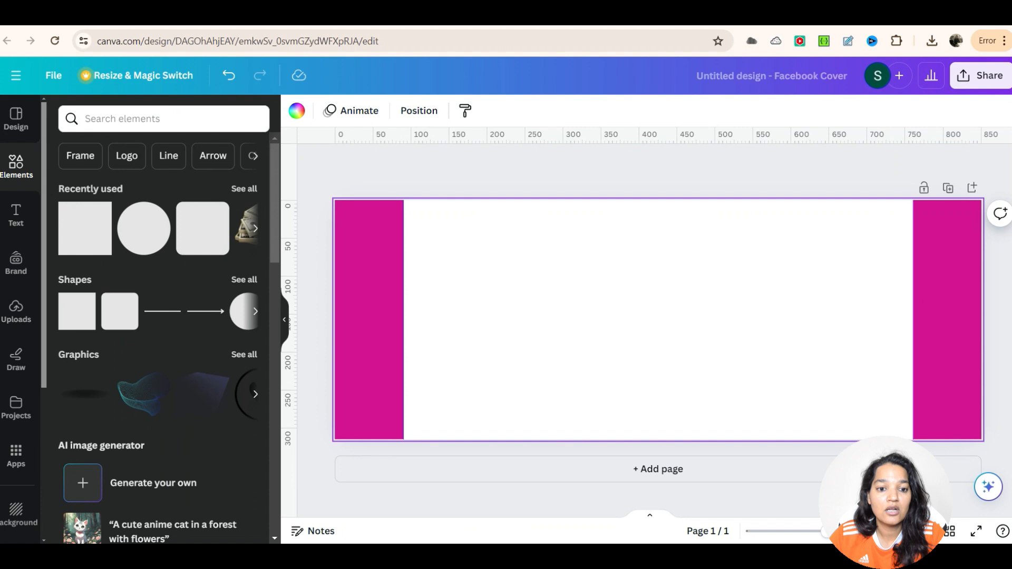
Step: Add a turquoise square and stretch it into an 851 × 24 px strip along the cover's top edge
{"action": "left_click", "coordinate": [83, 232]}
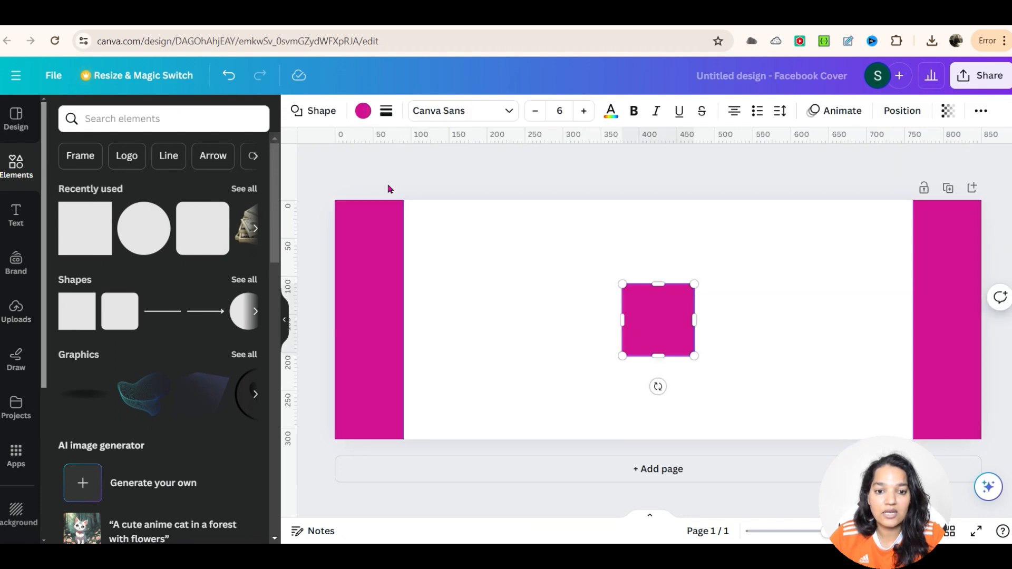
{"action": "left_click", "coordinate": [361, 112]}
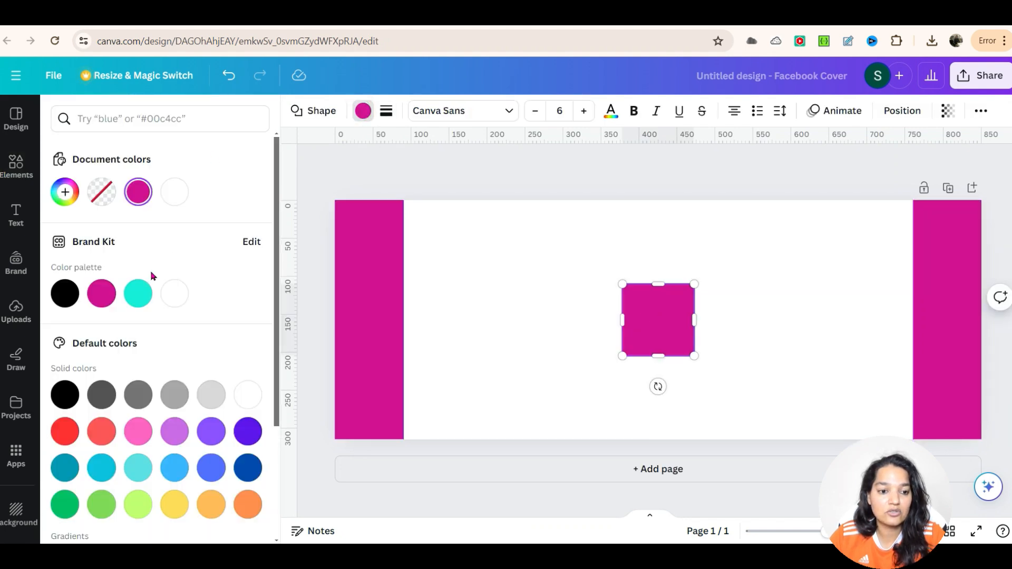
{"action": "left_click", "coordinate": [138, 294]}
{"action": "left_click_drag", "start_coordinate": [643, 314], "coordinate": [360, 235]}
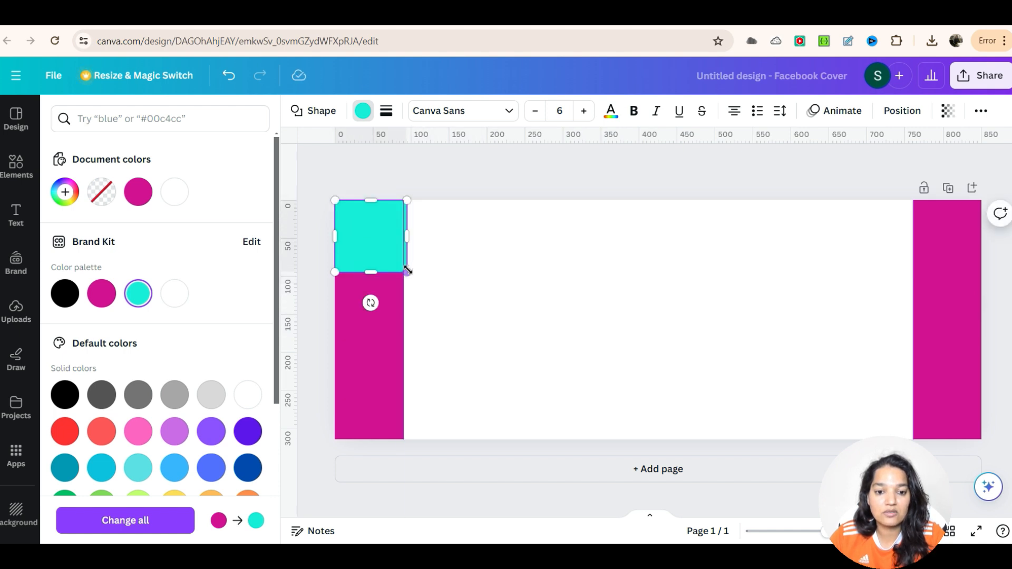
{"action": "left_click_drag", "start_coordinate": [406, 271], "coordinate": [981, 218]}
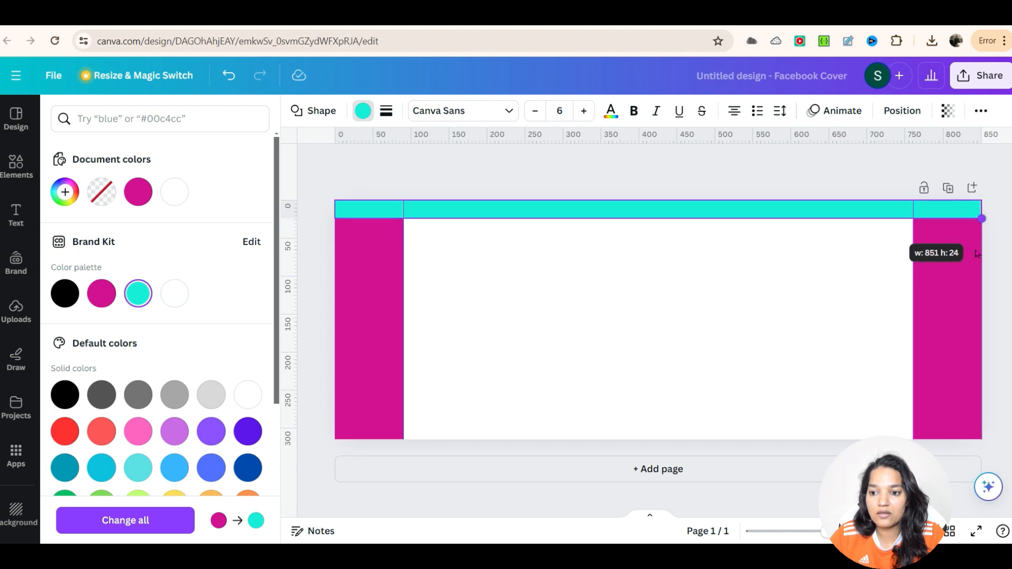
Step: Duplicate the turquoise top strip and move the copy to the cover's bottom edge
{"action": "left_click", "coordinate": [719, 221]}
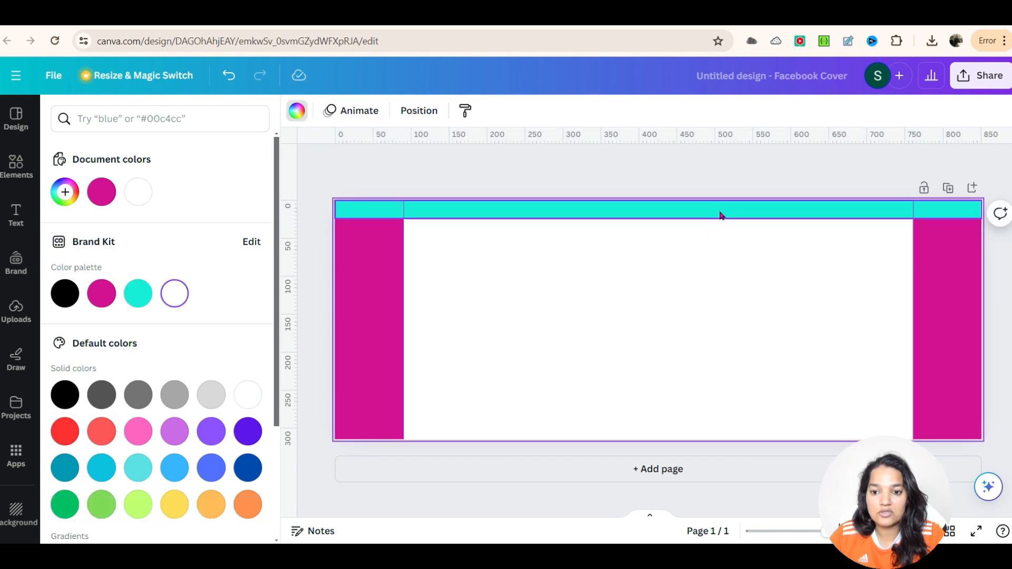
{"action": "left_click", "coordinate": [719, 212]}
{"action": "key", "text": "ctrl+d"}
{"action": "left_click_drag", "start_coordinate": [659, 259], "coordinate": [657, 429]}
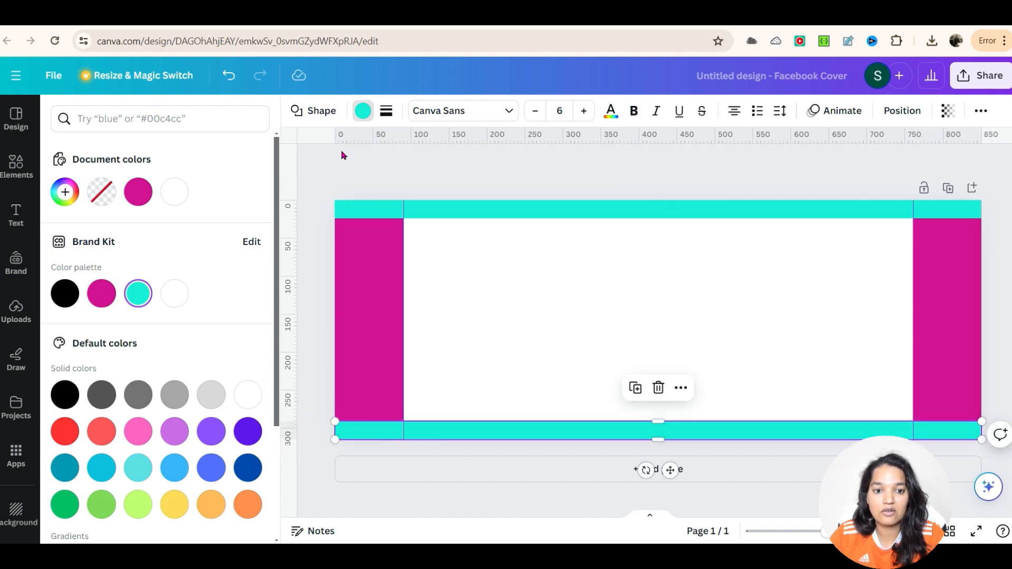
{"action": "left_click_drag", "start_coordinate": [520, 140], "coordinate": [502, 422]}
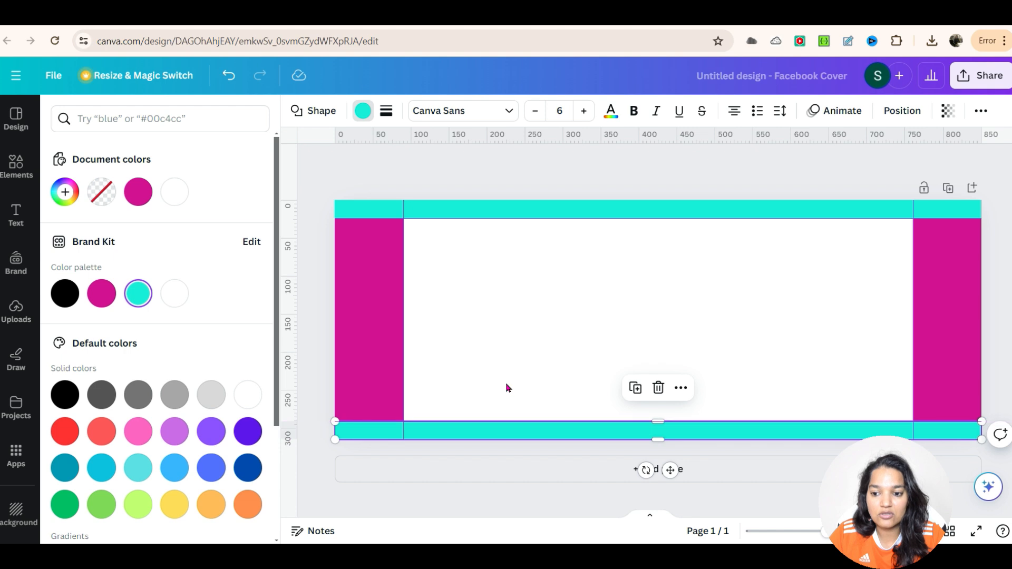
Step: Add a second blank page to the design below the cover
{"action": "left_click", "coordinate": [972, 188]}
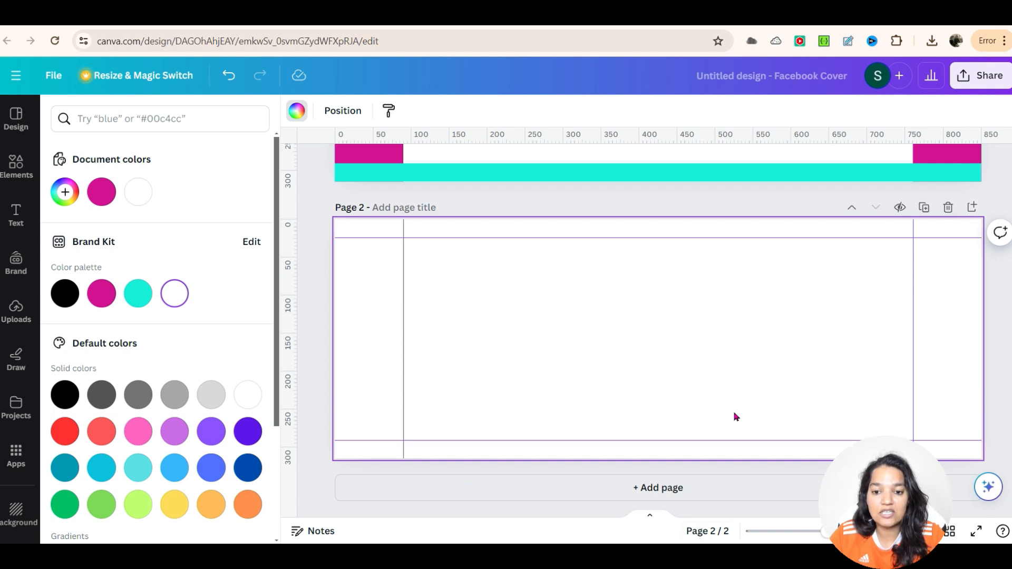
{"action": "left_click_drag", "start_coordinate": [472, 302], "coordinate": [759, 362]}
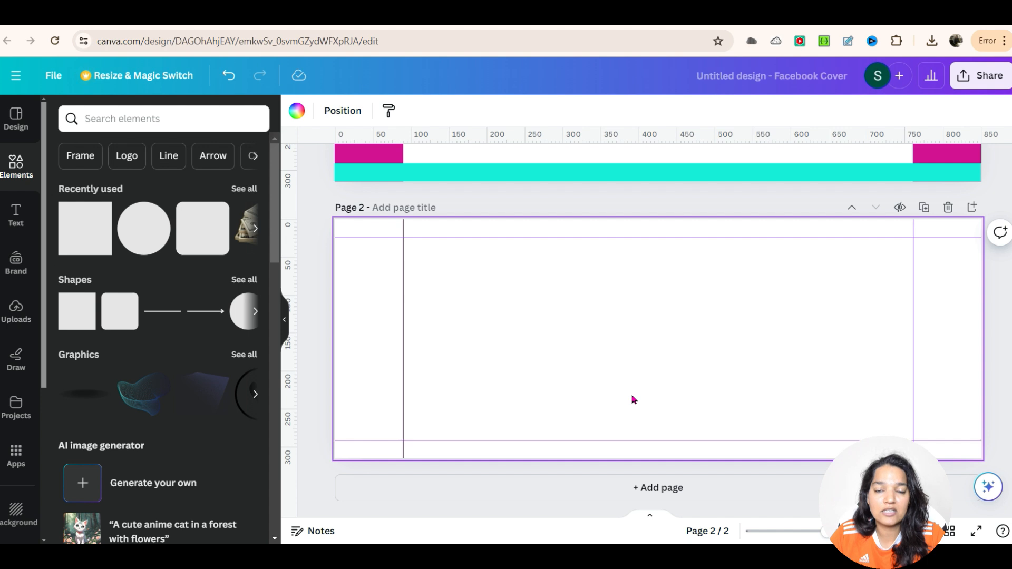
{"action": "scroll", "coordinate": [632, 399], "scroll_direction": "up", "scroll_amount": 5}
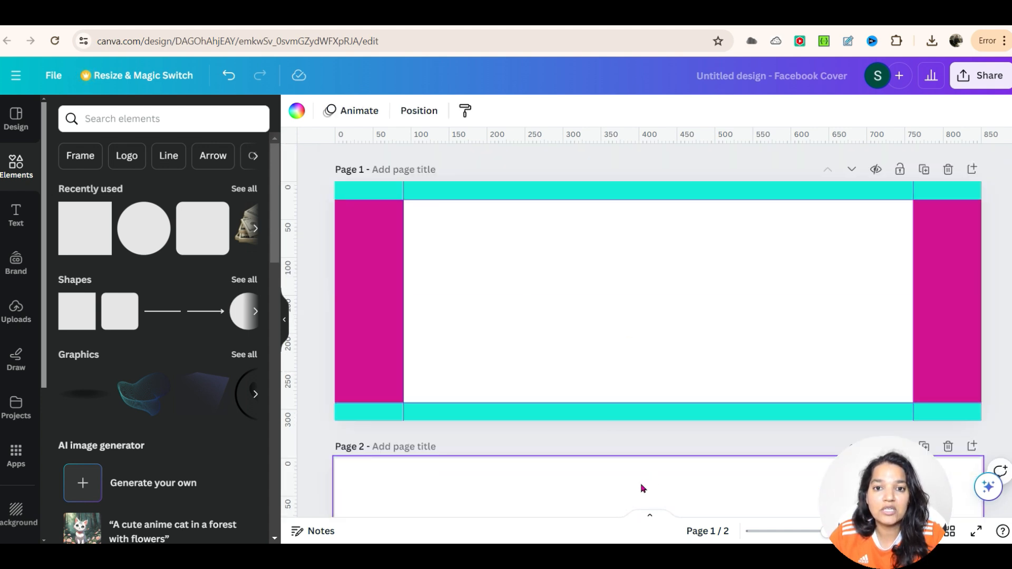
{"action": "scroll", "coordinate": [643, 489], "scroll_direction": "down", "scroll_amount": 4}
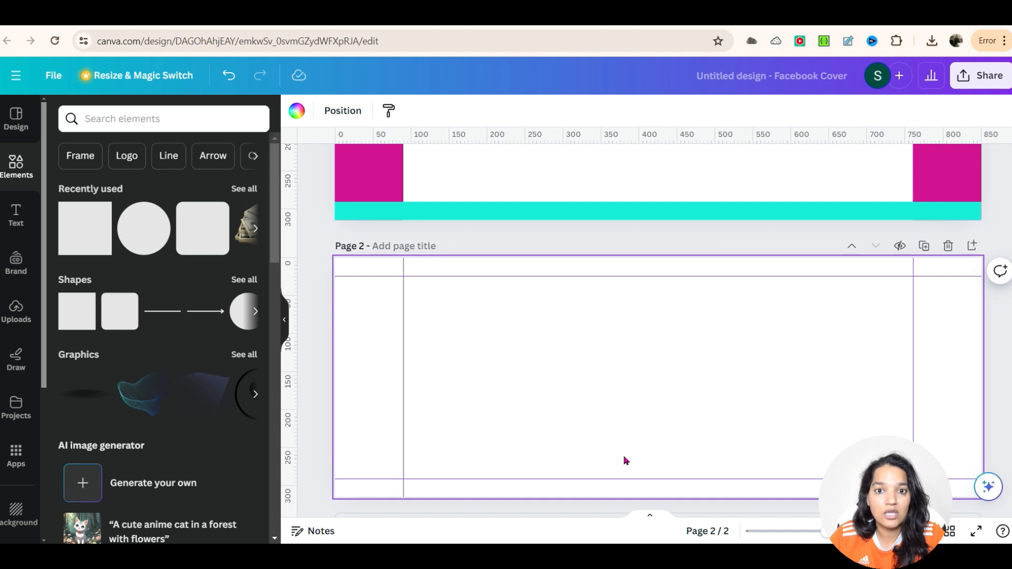
{"action": "left_click", "coordinate": [509, 347]}
{"action": "scroll", "coordinate": [506, 373], "scroll_direction": "up", "scroll_amount": 1}
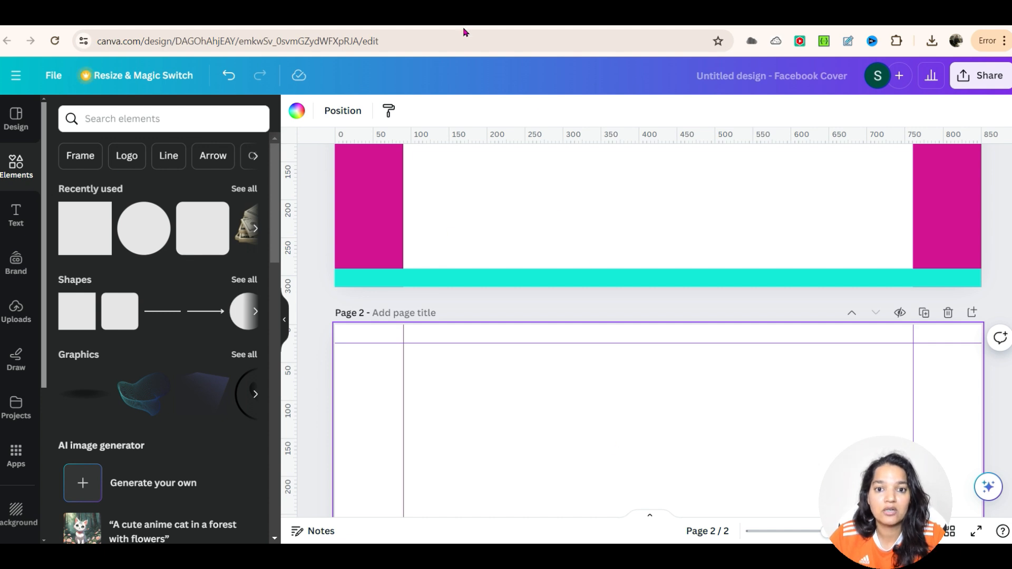
Step: Open pexels.com in a new browser tab and search its photos for Man with Money
{"action": "key", "text": "ctrl+t"}
{"action": "type", "text": "pe"}
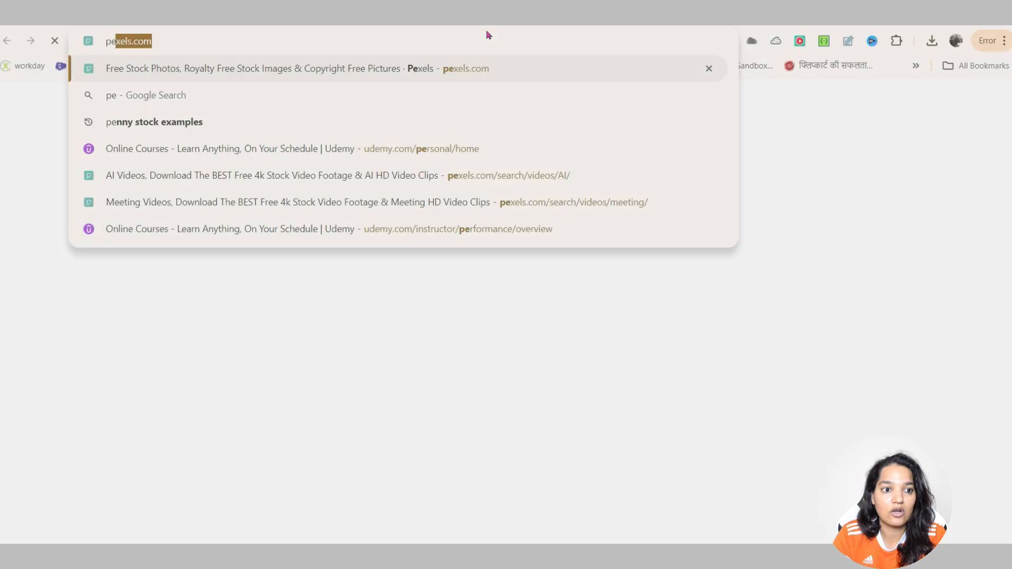
{"action": "key", "text": "Return"}
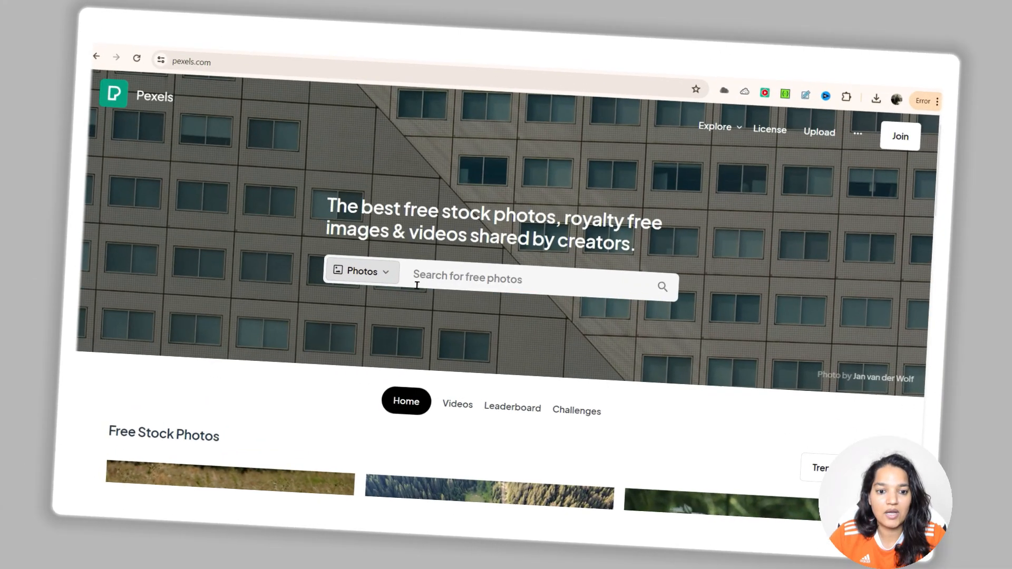
{"action": "left_click", "coordinate": [416, 285]}
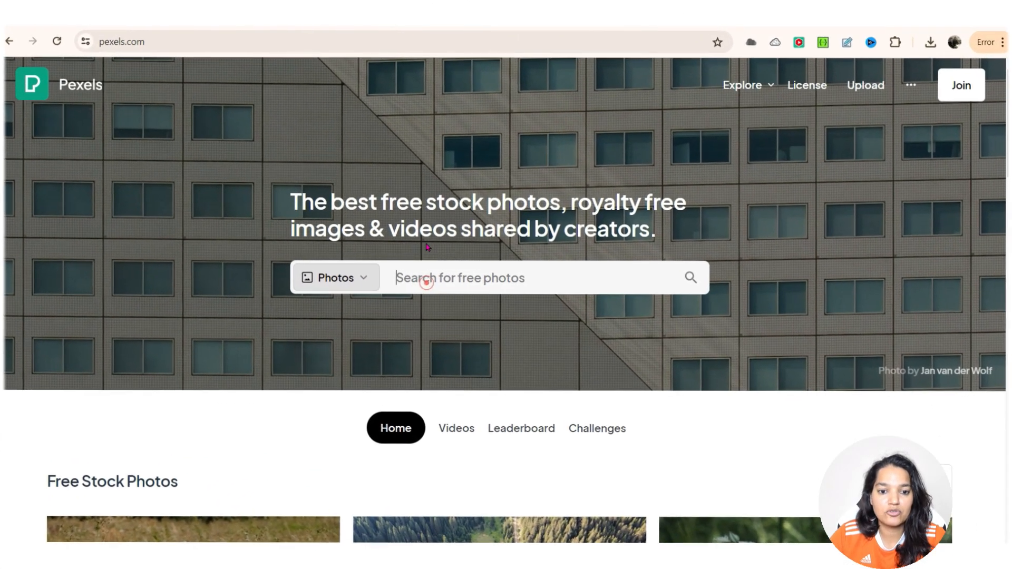
{"action": "type", "text": "Man w"}
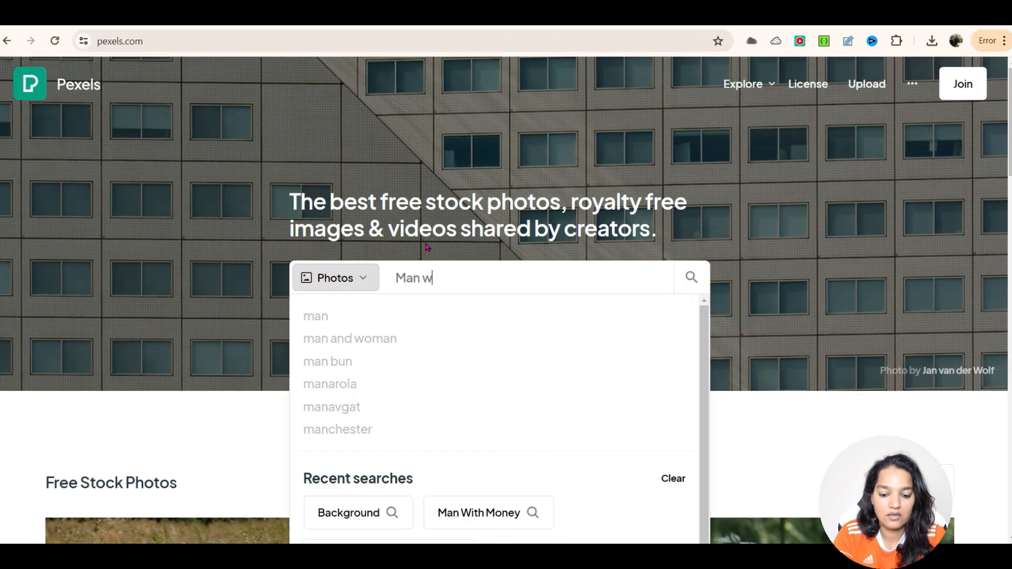
{"action": "type", "text": "ith Money"}
{"action": "key", "text": "Return"}
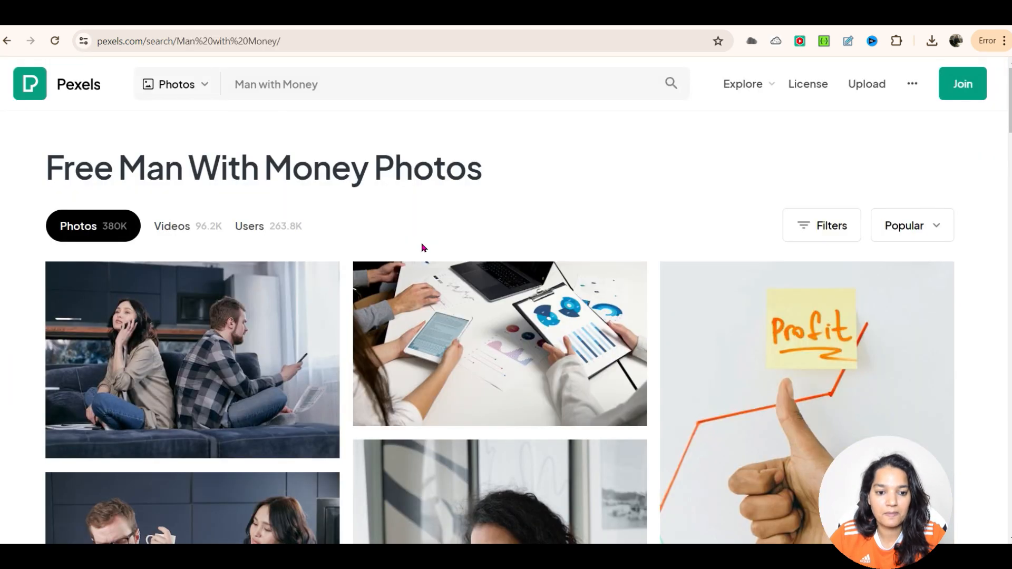
Step: Browse through the Man with Money photo results
{"action": "scroll", "coordinate": [421, 245], "scroll_direction": "down", "scroll_amount": 9}
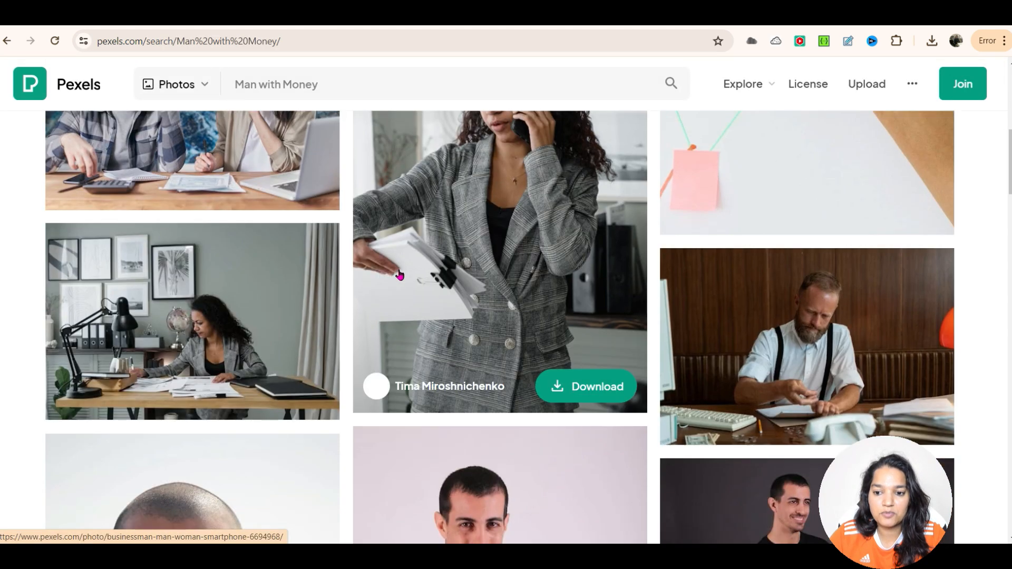
{"action": "scroll", "coordinate": [399, 274], "scroll_direction": "down", "scroll_amount": 12}
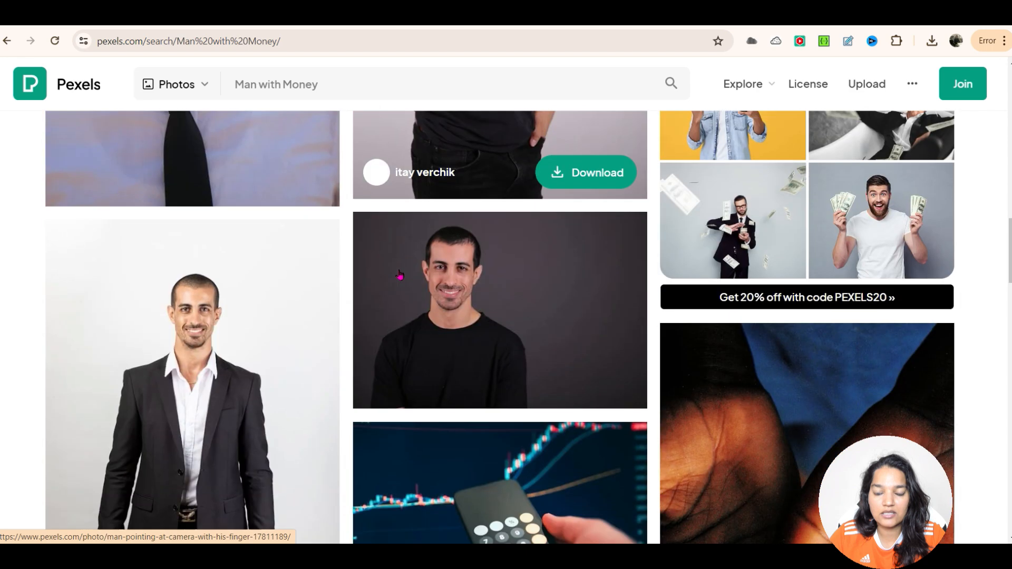
{"action": "scroll", "coordinate": [399, 274], "scroll_direction": "down", "scroll_amount": 14}
{"action": "scroll", "coordinate": [399, 277], "scroll_direction": "down", "scroll_amount": 8}
{"action": "scroll", "coordinate": [400, 276], "scroll_direction": "down", "scroll_amount": 10}
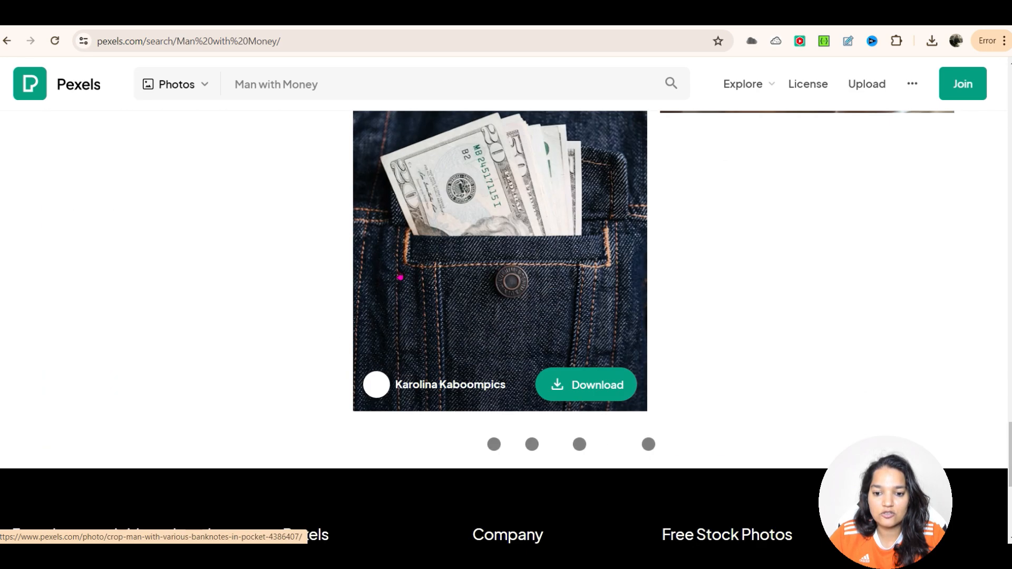
{"action": "scroll", "coordinate": [400, 276], "scroll_direction": "up", "scroll_amount": 4}
{"action": "scroll", "coordinate": [400, 276], "scroll_direction": "up", "scroll_amount": 9}
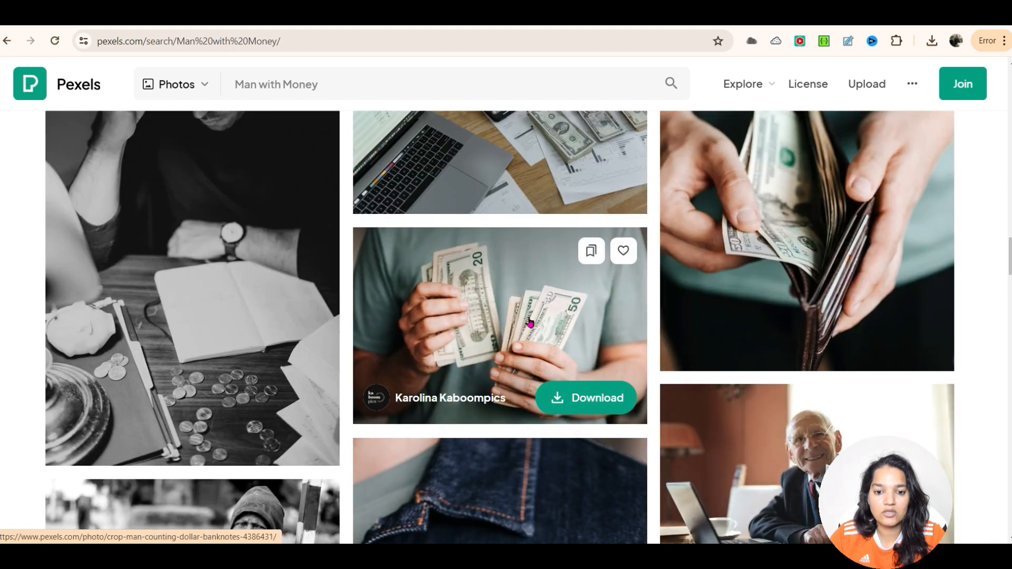
{"action": "scroll", "coordinate": [530, 323], "scroll_direction": "down", "scroll_amount": 4}
{"action": "scroll", "coordinate": [829, 195], "scroll_direction": "down", "scroll_amount": 3}
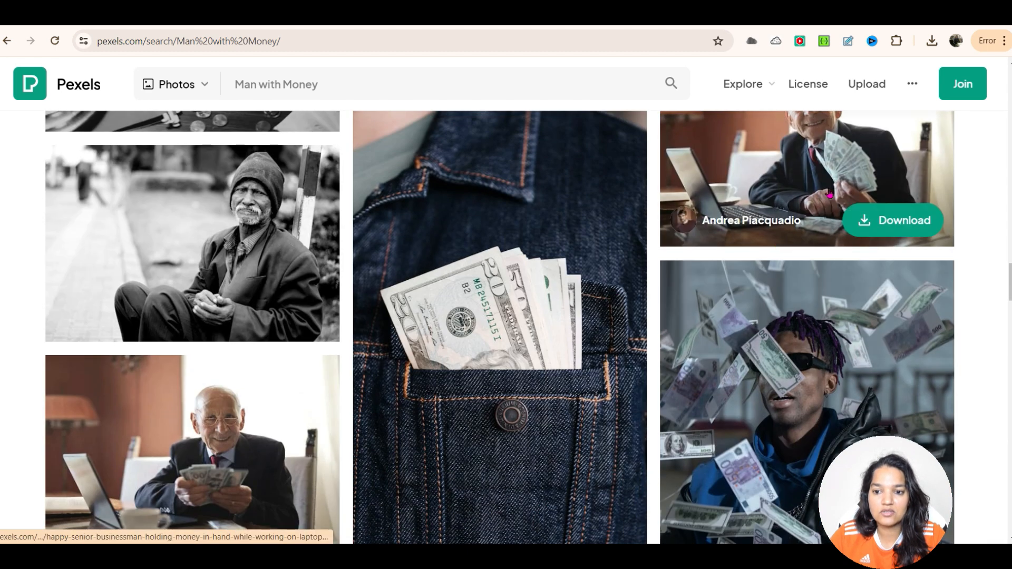
{"action": "scroll", "coordinate": [799, 209], "scroll_direction": "down", "scroll_amount": 2}
{"action": "scroll", "coordinate": [724, 302], "scroll_direction": "down", "scroll_amount": 6}
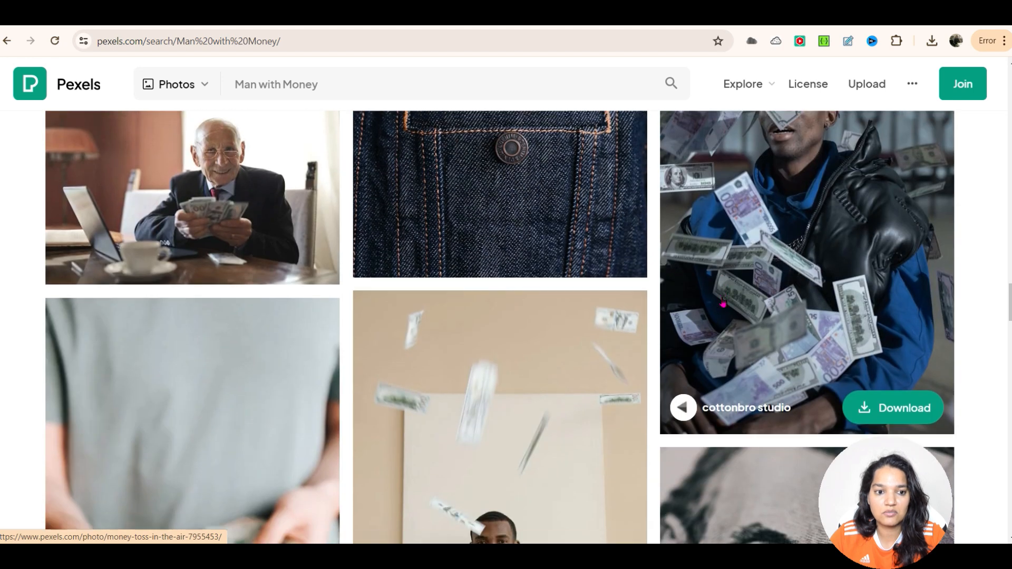
{"action": "scroll", "coordinate": [668, 295], "scroll_direction": "down", "scroll_amount": 8}
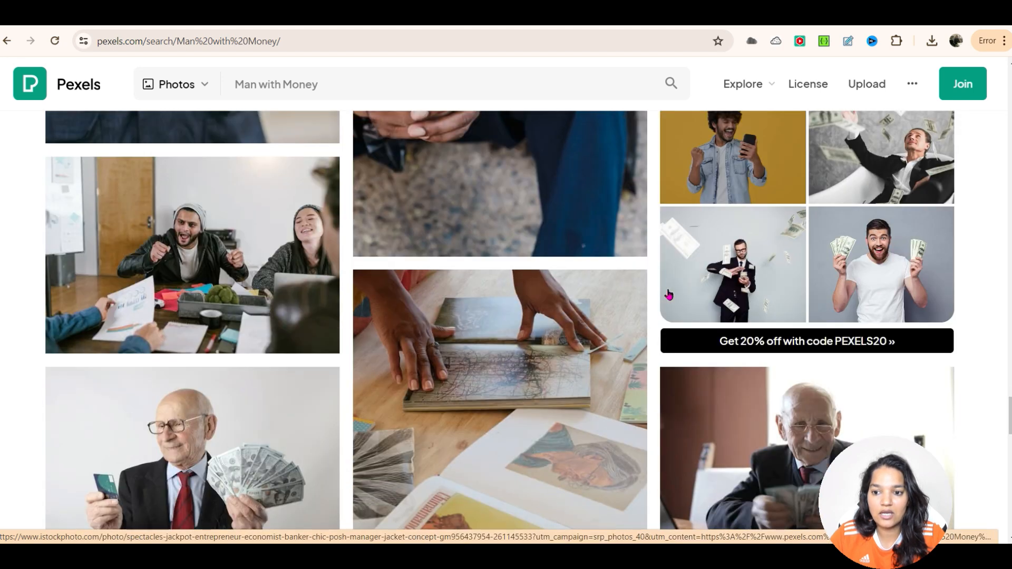
{"action": "scroll", "coordinate": [607, 290], "scroll_direction": "down", "scroll_amount": 8}
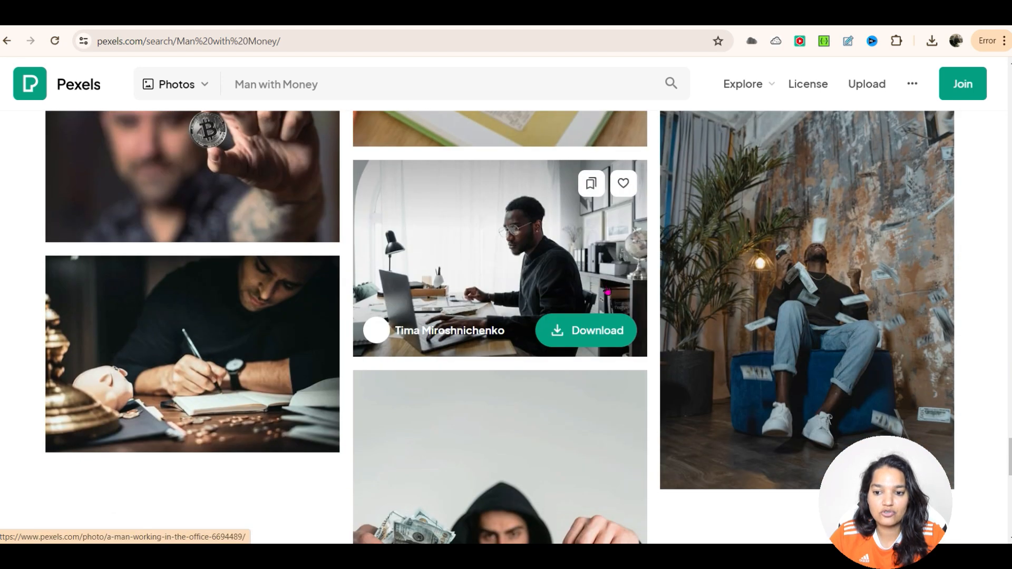
{"action": "scroll", "coordinate": [578, 419], "scroll_direction": "down", "scroll_amount": 3}
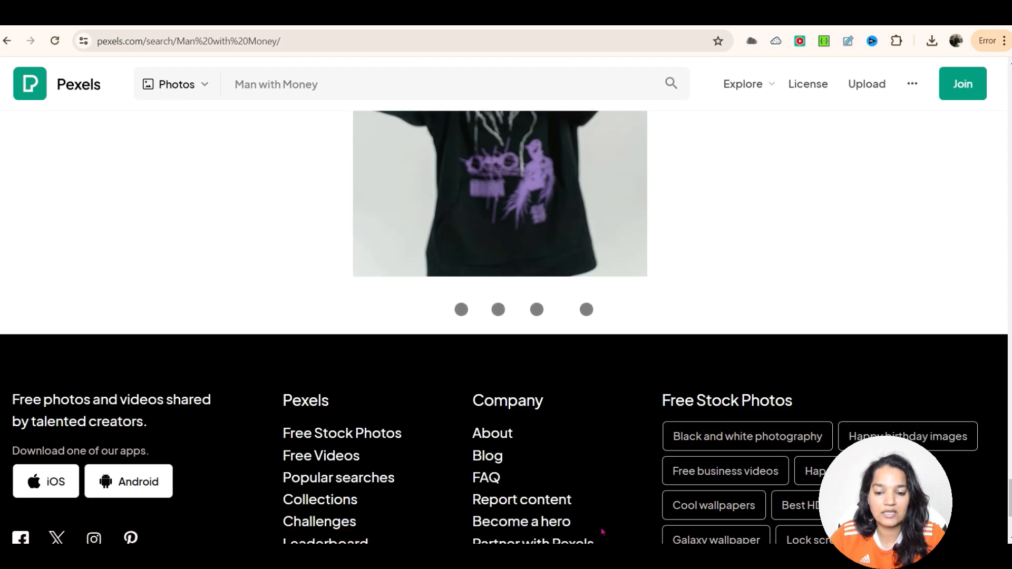
Step: Preview the downloaded Man with money image from the Downloads folder, then close the file window
{"action": "left_click", "coordinate": [574, 556]}
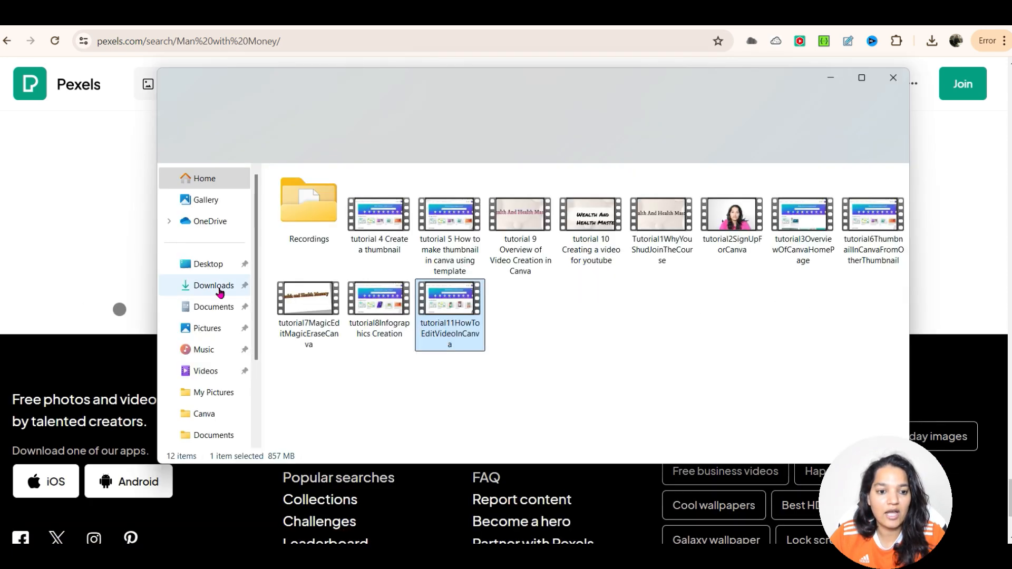
{"action": "left_click", "coordinate": [216, 288]}
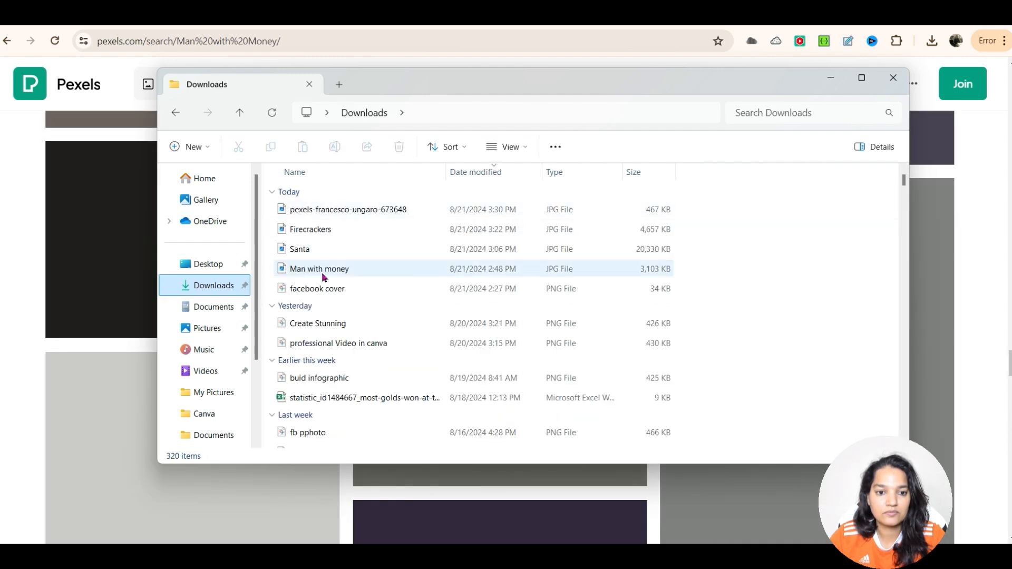
{"action": "left_click", "coordinate": [321, 270]}
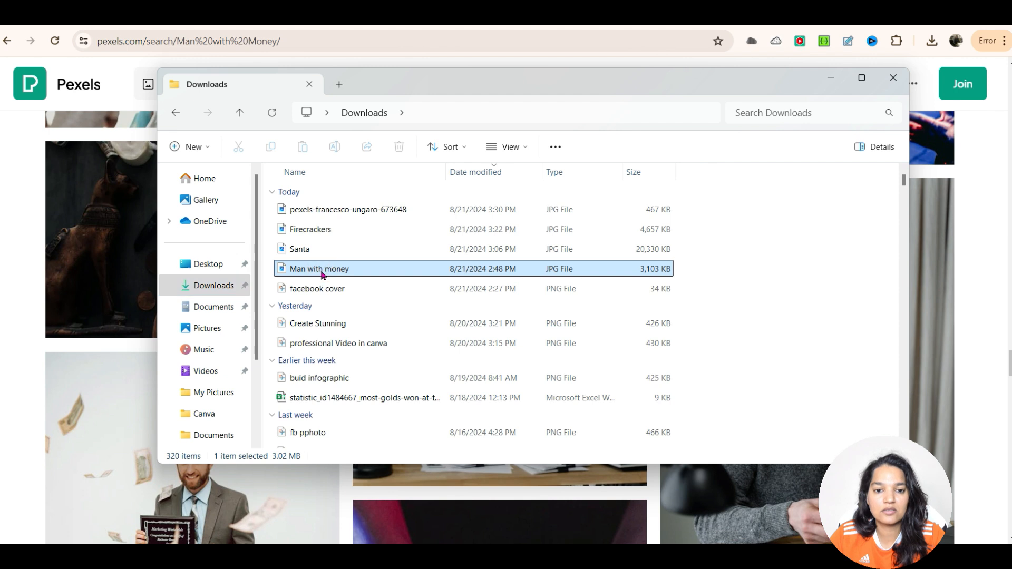
{"action": "double_click", "coordinate": [359, 273]}
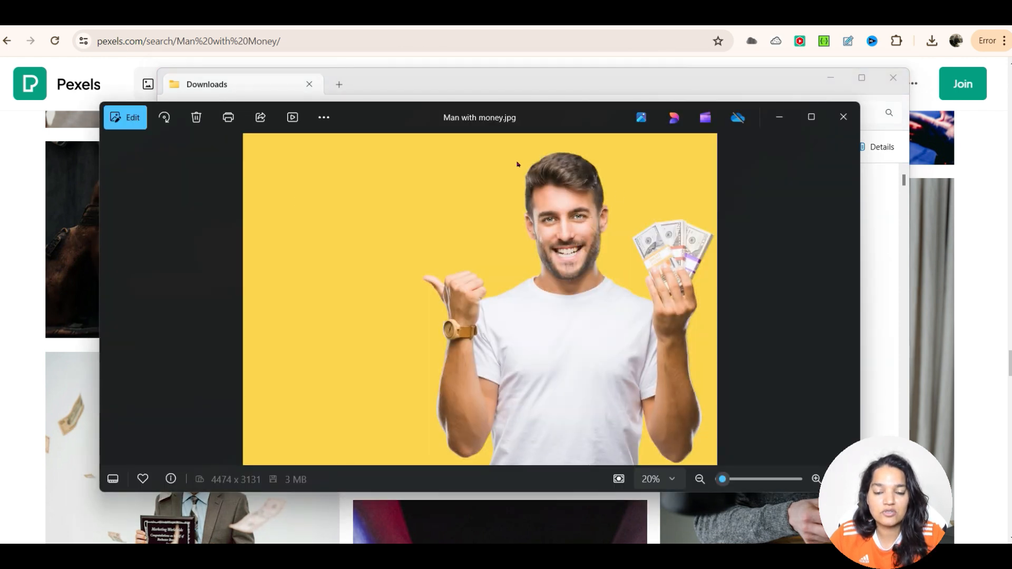
{"action": "left_click", "coordinate": [896, 84]}
Step: Return to the Canva design, place the uploaded man with money photo on page 2, and enlarge it across the safe zone's height on the right
{"action": "left_click", "coordinate": [158, 21]}
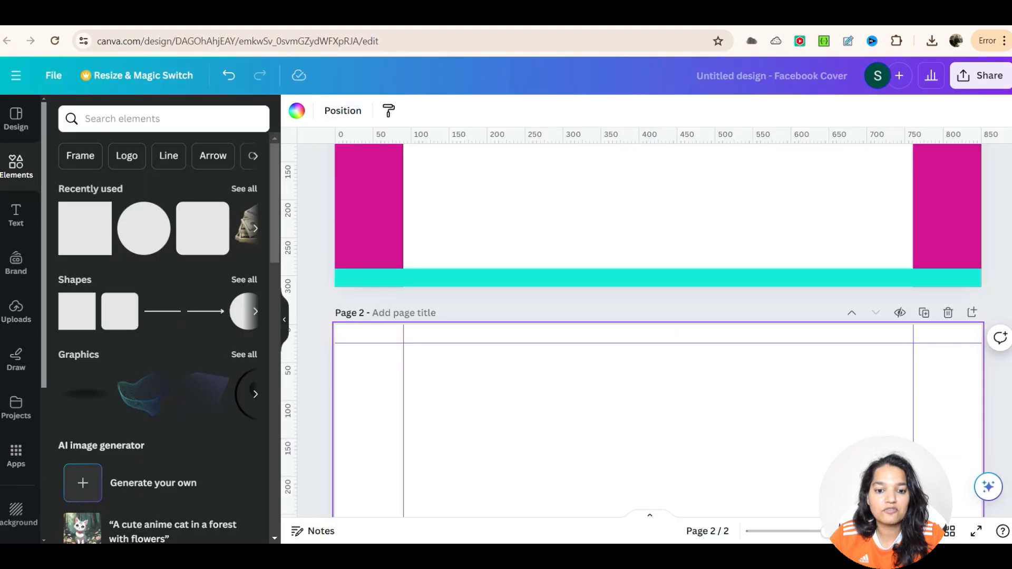
{"action": "scroll", "coordinate": [484, 358], "scroll_direction": "down", "scroll_amount": 2}
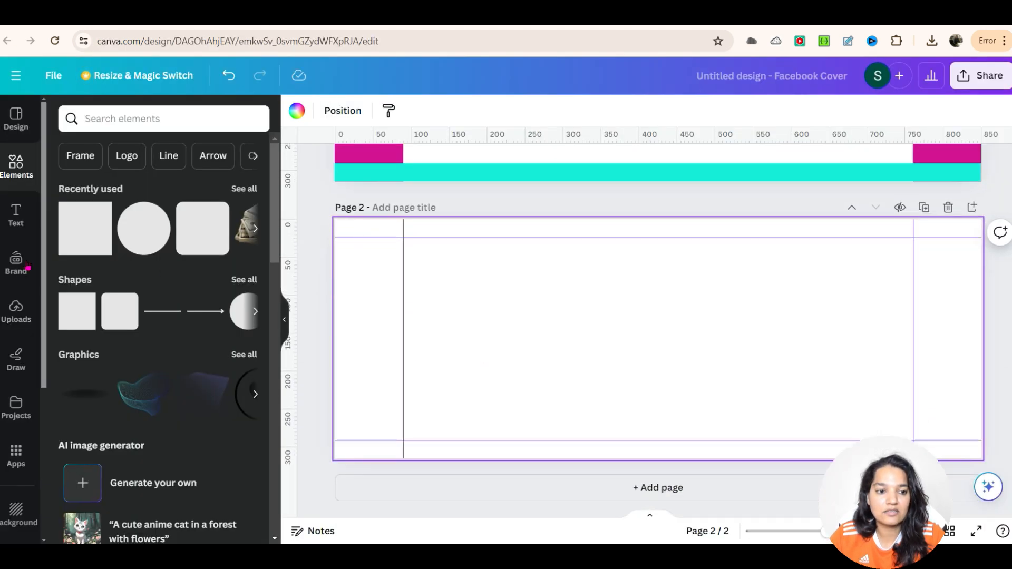
{"action": "left_click", "coordinate": [16, 310]}
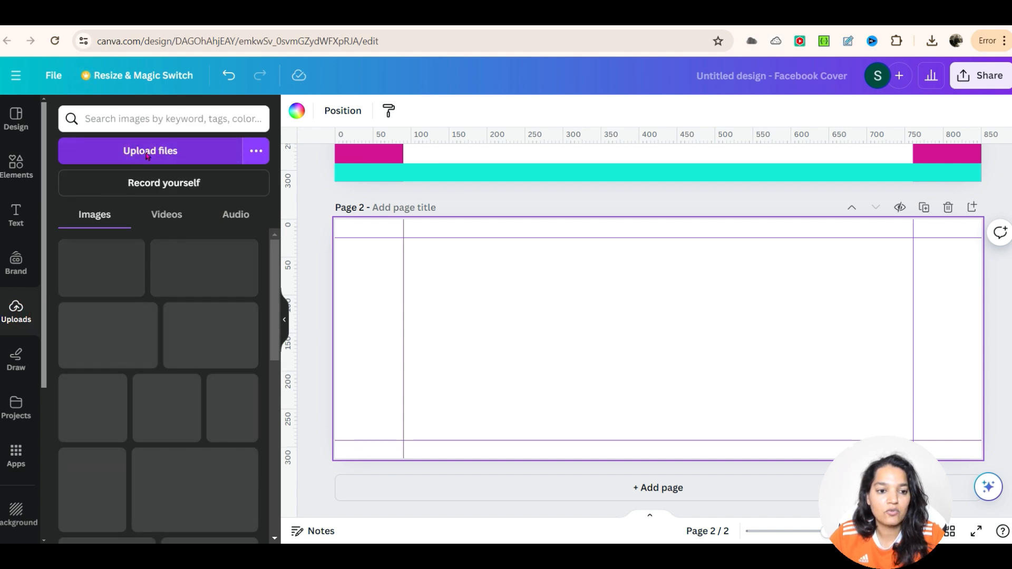
{"action": "left_click_drag", "start_coordinate": [210, 335], "coordinate": [781, 351]}
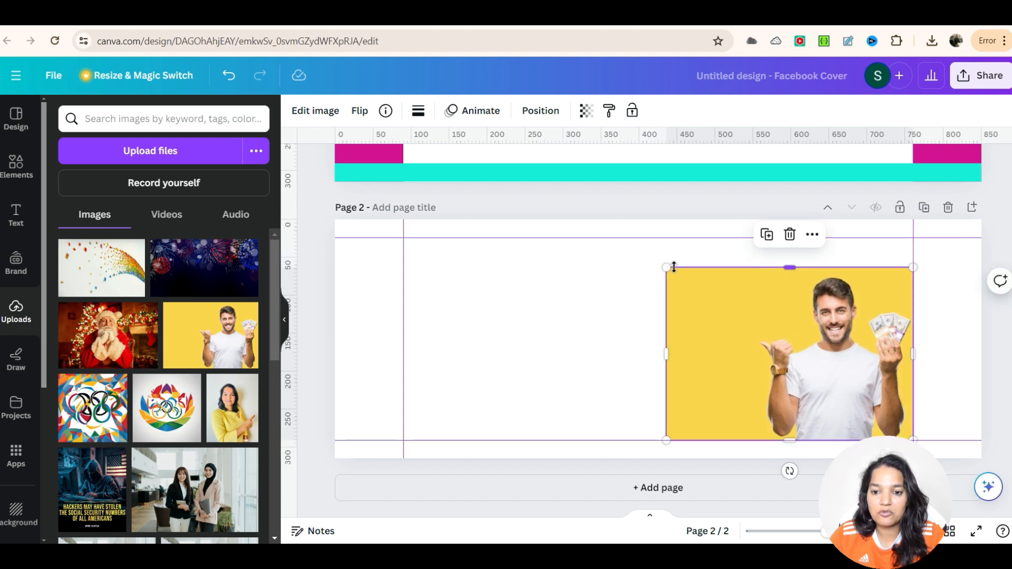
{"action": "left_click_drag", "start_coordinate": [667, 269], "coordinate": [653, 204]}
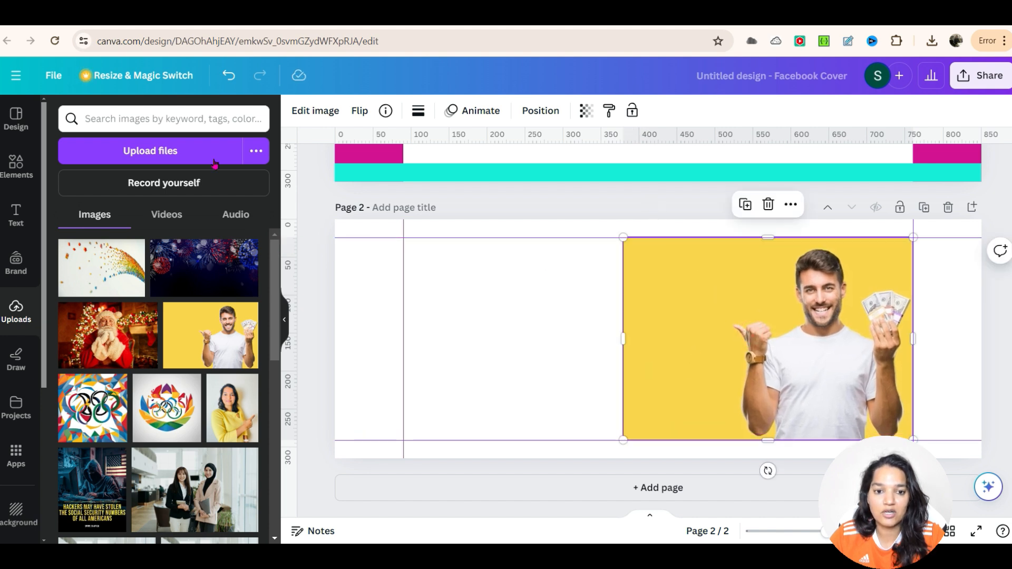
Step: Remove the photo's background with BG Remover
{"action": "left_click", "coordinate": [315, 115]}
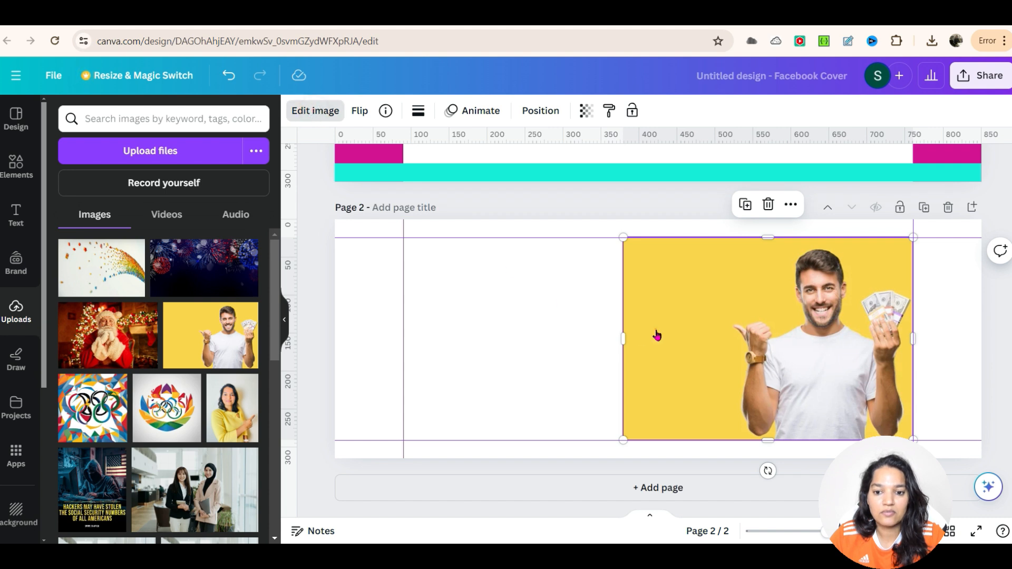
{"action": "left_click", "coordinate": [317, 114]}
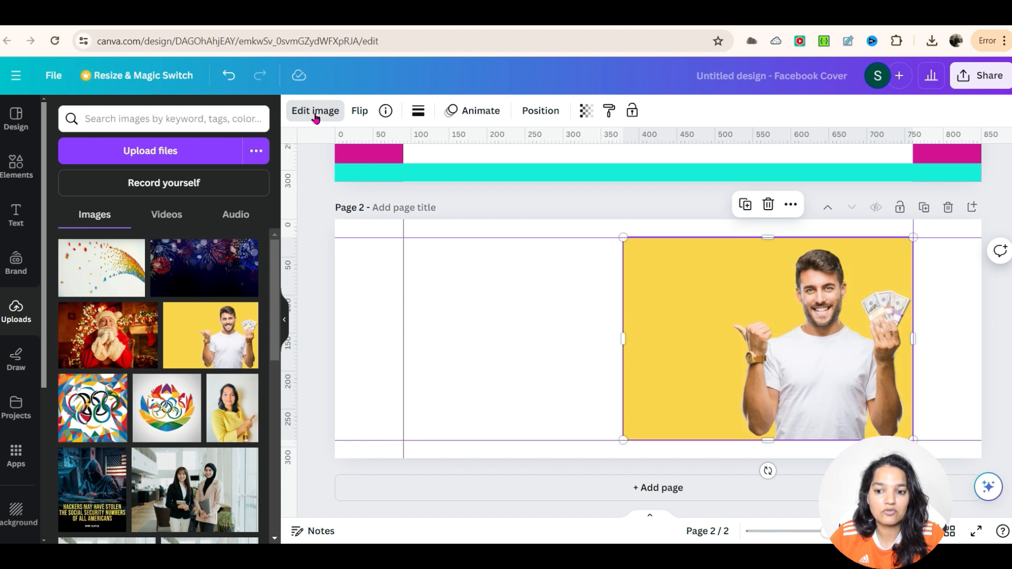
{"action": "left_click", "coordinate": [317, 116]}
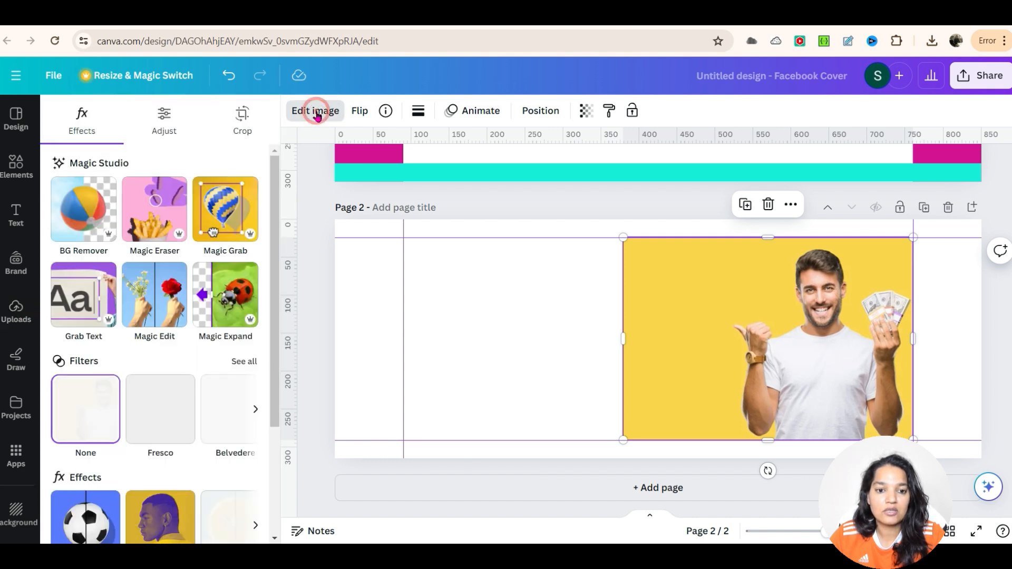
{"action": "left_click", "coordinate": [90, 211]}
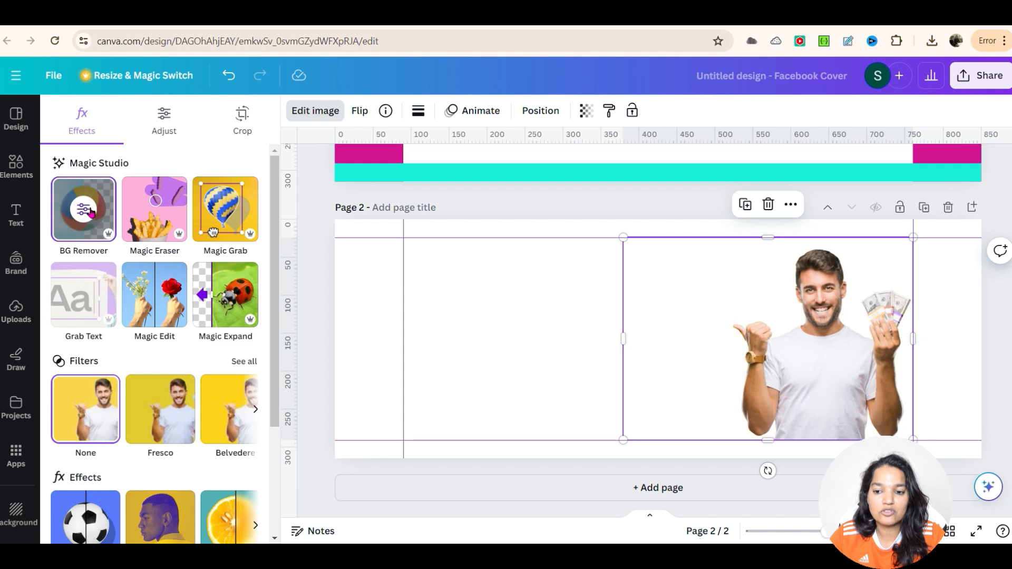
Step: Fill page 2's background with the pink-to-yellow linear gradient
{"action": "left_click", "coordinate": [990, 371]}
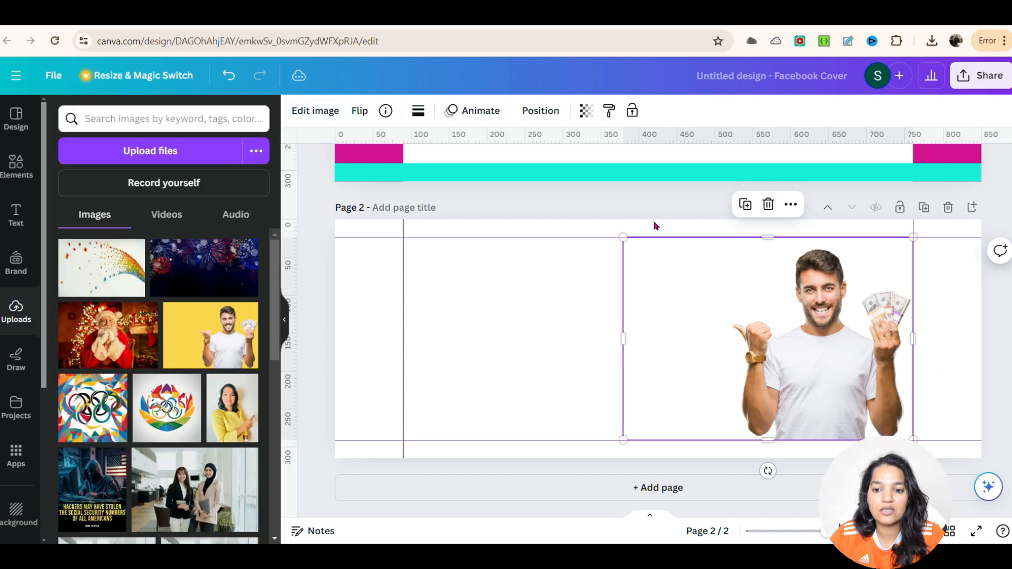
{"action": "left_click", "coordinate": [651, 206]}
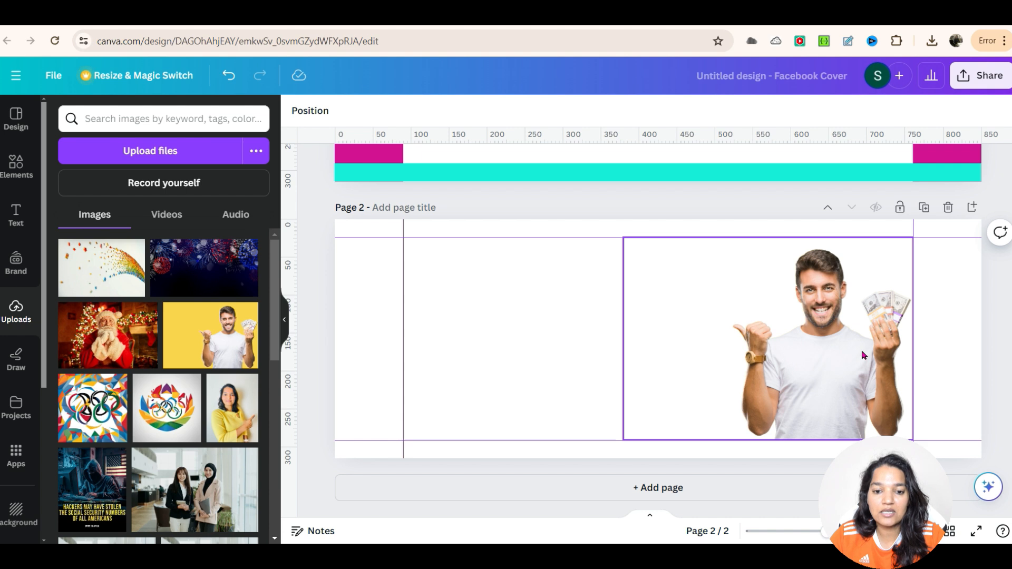
{"action": "left_click", "coordinate": [356, 224]}
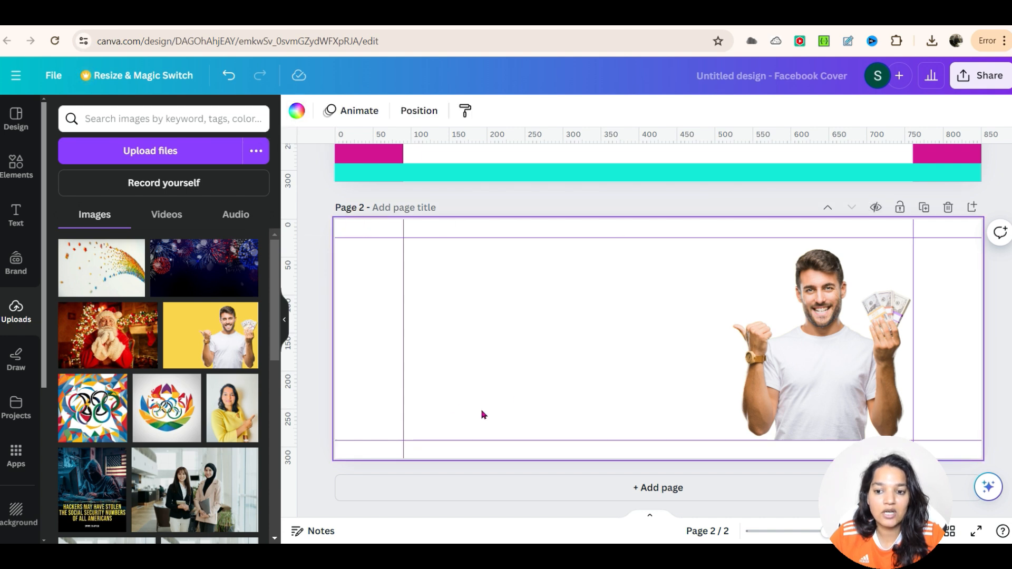
{"action": "left_click", "coordinate": [297, 112]}
{"action": "scroll", "coordinate": [166, 441], "scroll_direction": "down", "scroll_amount": 5}
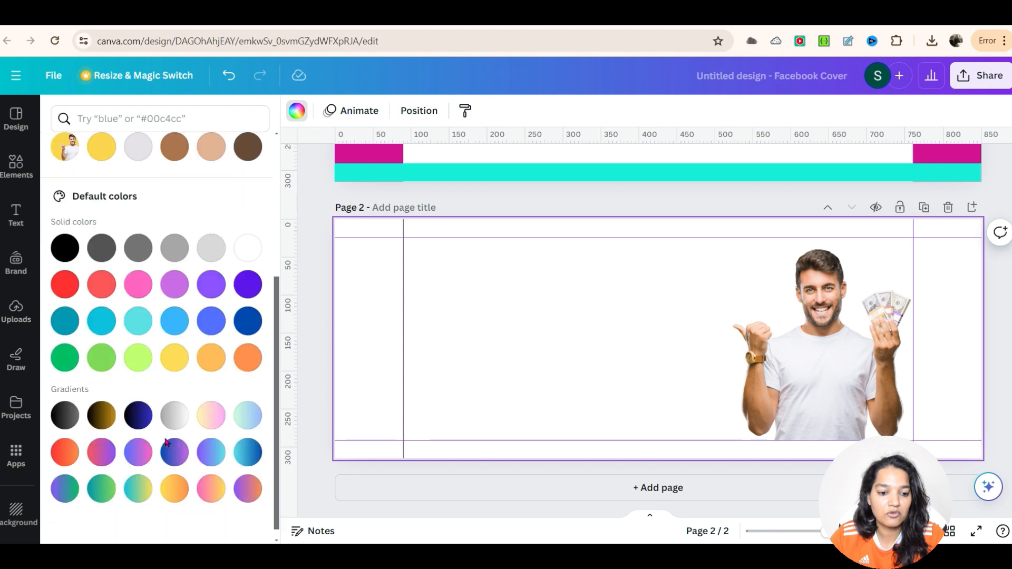
{"action": "left_click", "coordinate": [175, 479]}
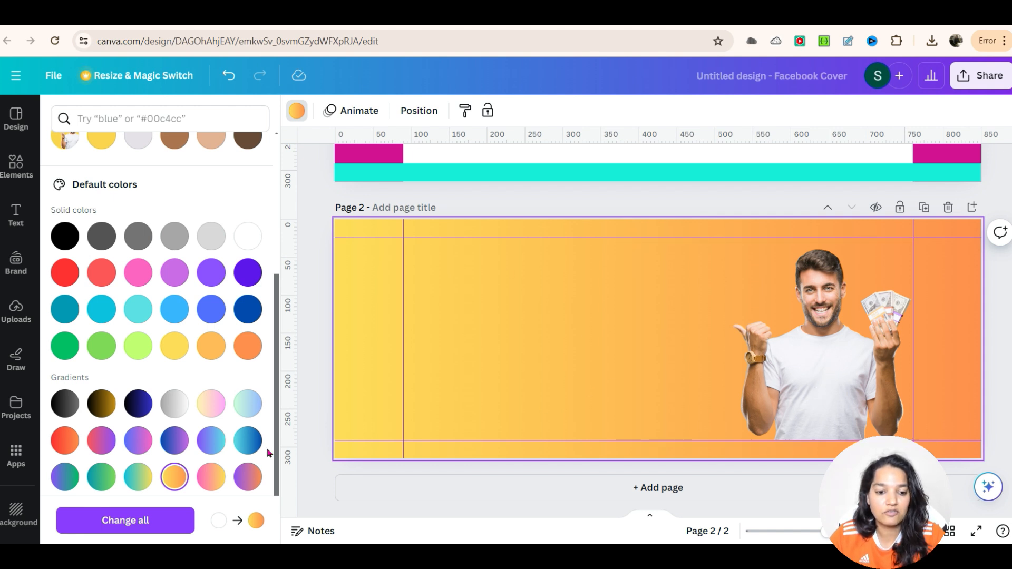
{"action": "left_click", "coordinate": [141, 475]}
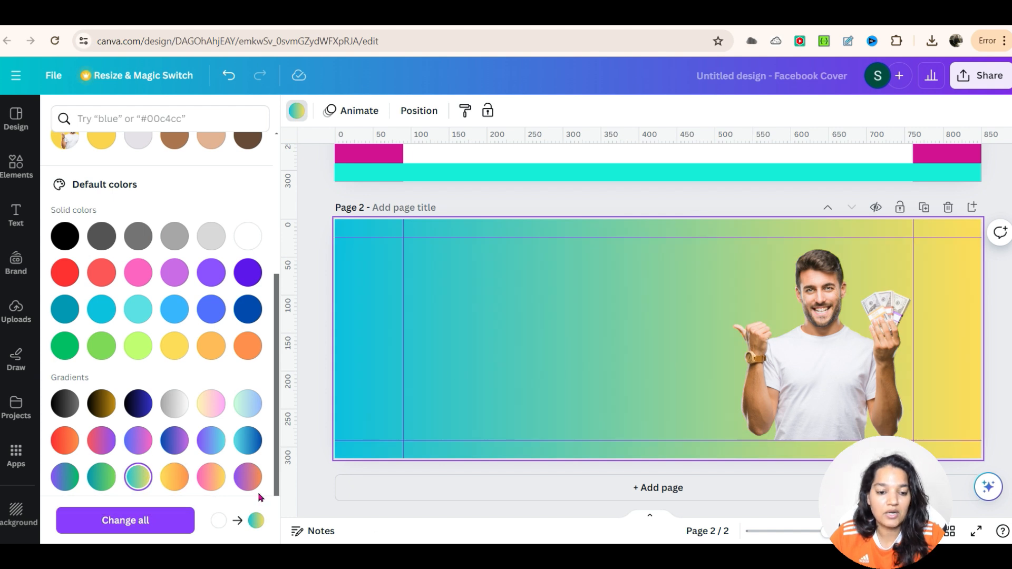
{"action": "left_click", "coordinate": [216, 477]}
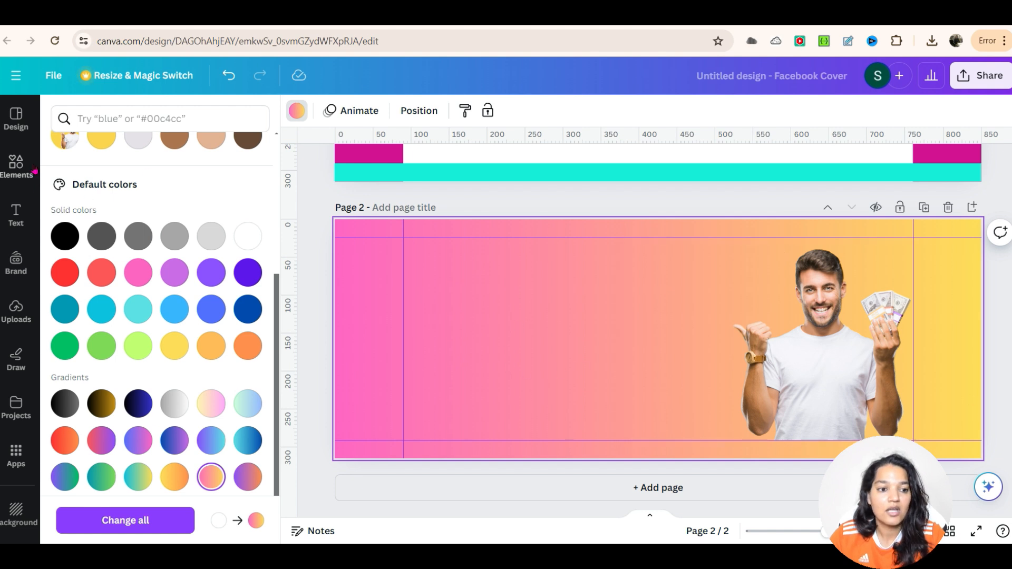
Step: Add a title text box to page 2 and set its font to Anton
{"action": "left_click", "coordinate": [9, 217]}
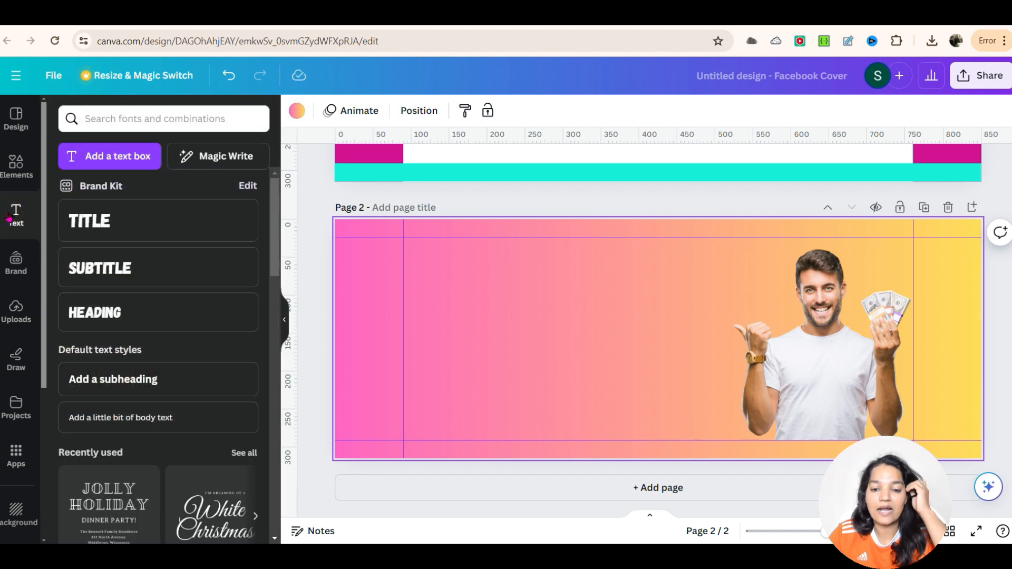
{"action": "left_click_drag", "start_coordinate": [79, 224], "coordinate": [456, 271]}
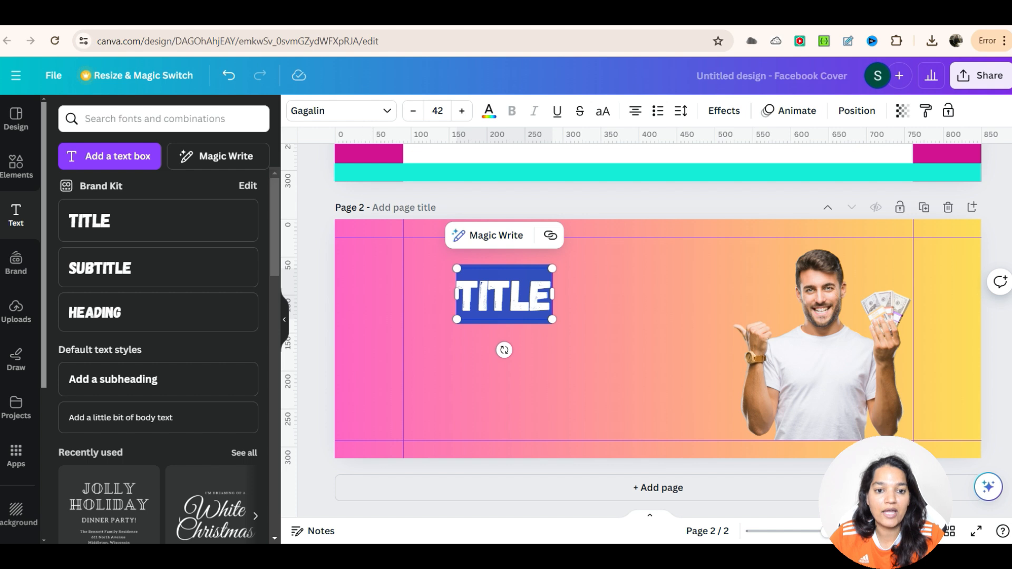
{"action": "left_click", "coordinate": [384, 110]}
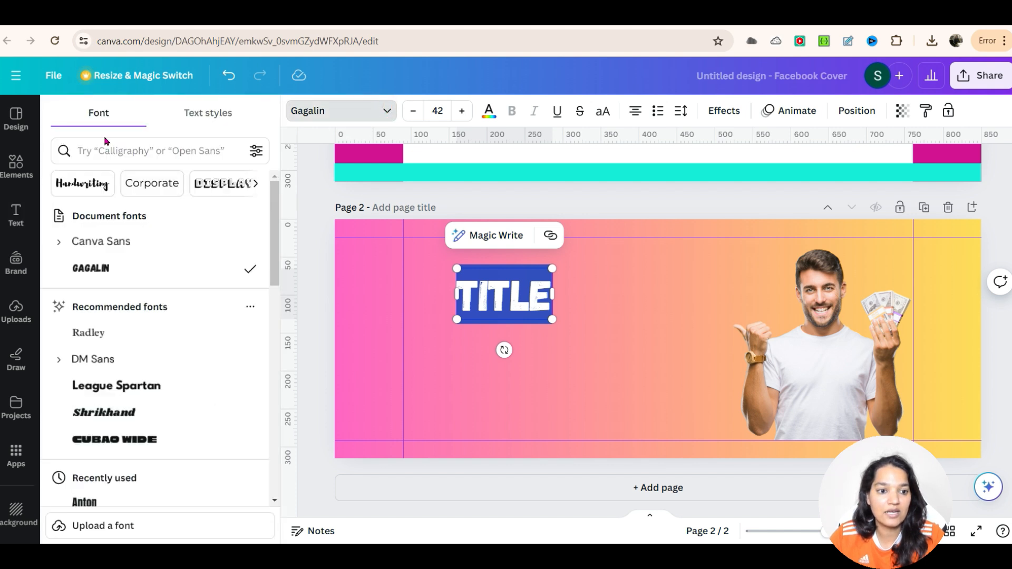
{"action": "left_click", "coordinate": [78, 502]}
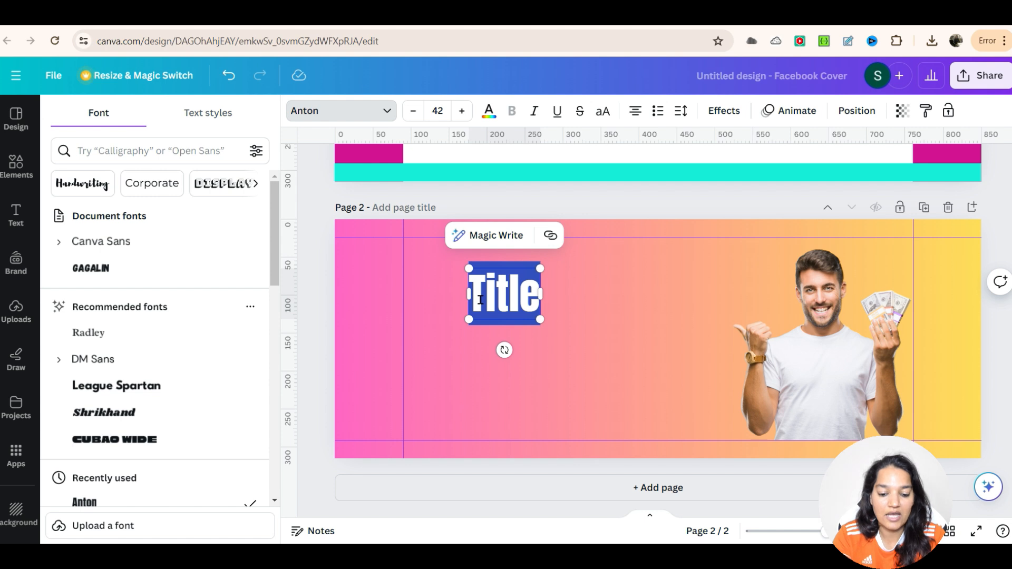
Step: Enter the heading text "Learn ways to Build Passive Income"
{"action": "type", "text": "Learn wa"}
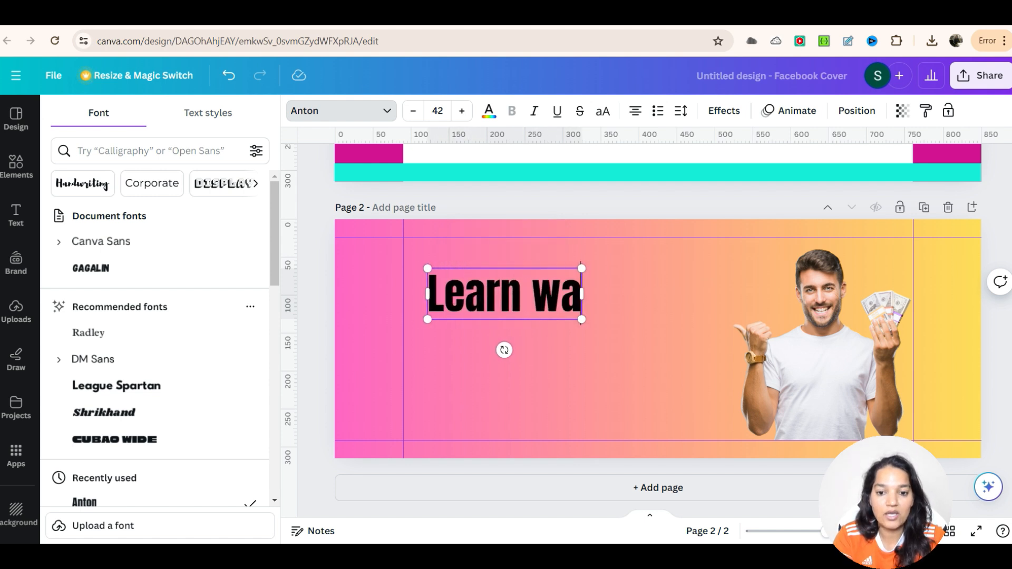
{"action": "type", "text": "ys to Build Passive Inc"}
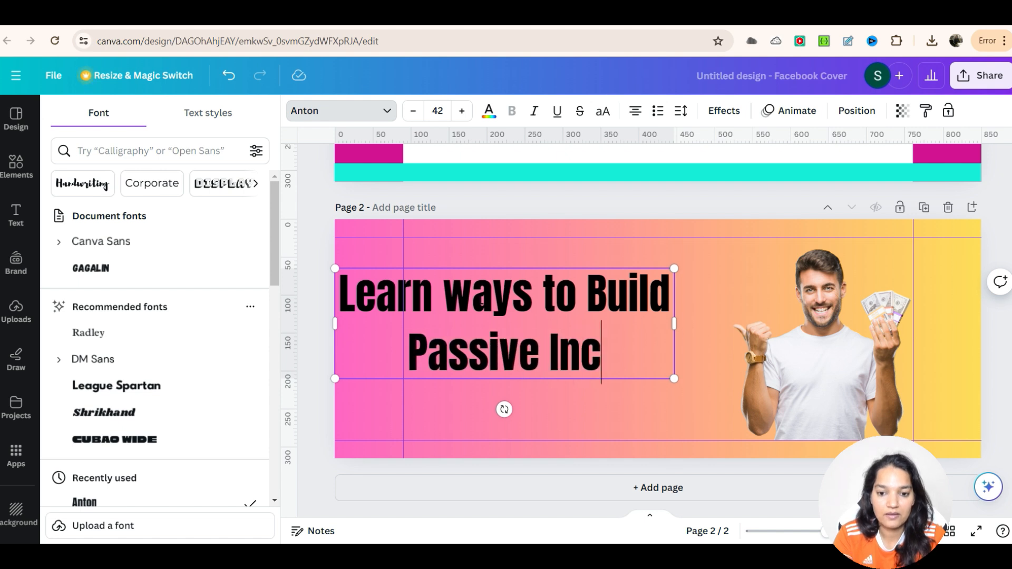
{"action": "type", "text": "ome"}
{"action": "left_click", "coordinate": [532, 190]}
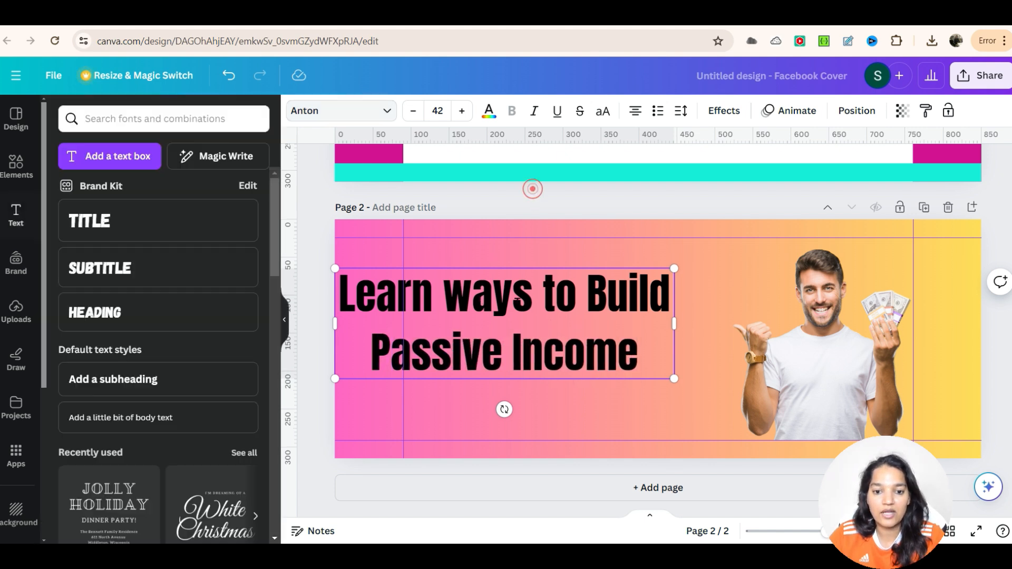
Step: Move the heading box right to the safe zone's left guide, undoing an accidental widening
{"action": "left_click_drag", "start_coordinate": [419, 294], "coordinate": [487, 290]}
{"action": "left_click", "coordinate": [482, 320]}
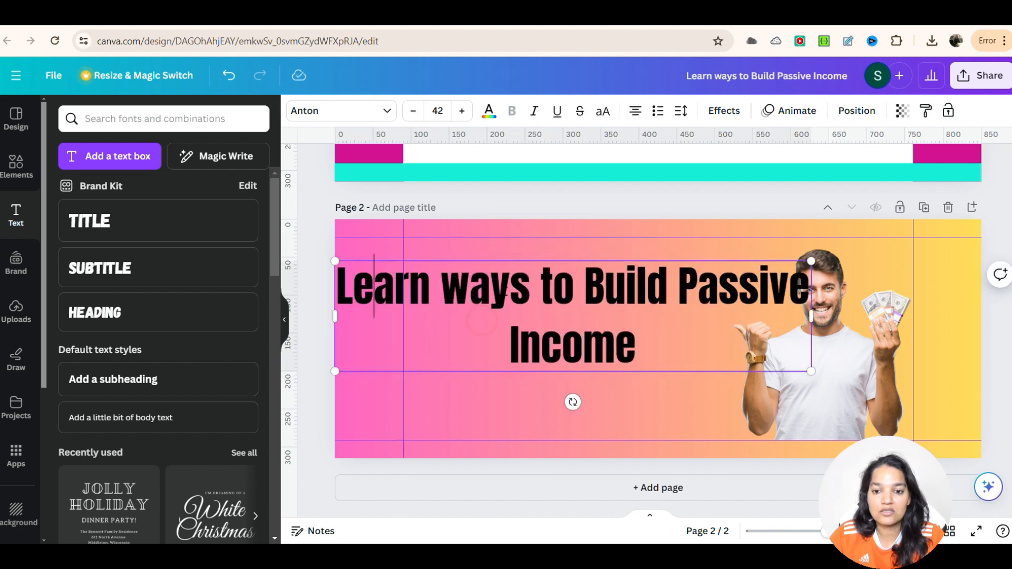
{"action": "key", "text": "ctrl+z"}
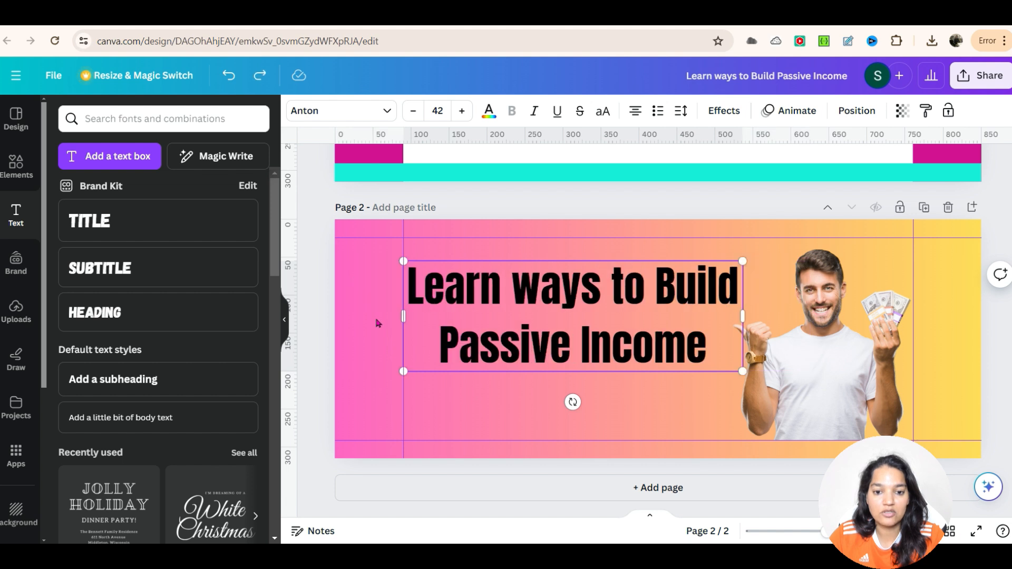
Step: Resize and reposition the heading box so it sits between the left guide and the man
{"action": "left_click", "coordinate": [653, 409]}
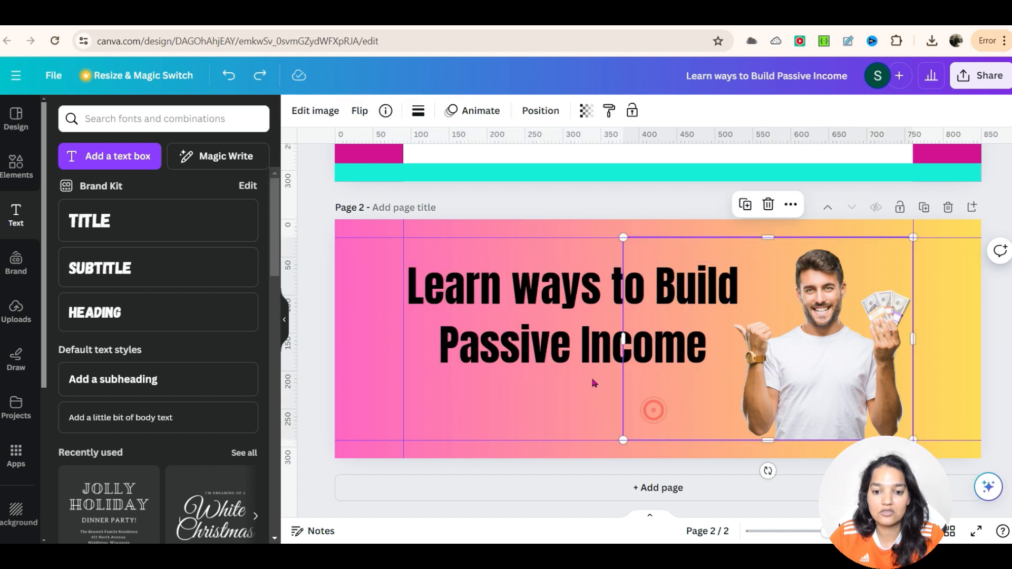
{"action": "left_click", "coordinate": [574, 350]}
{"action": "double_click", "coordinate": [575, 350]}
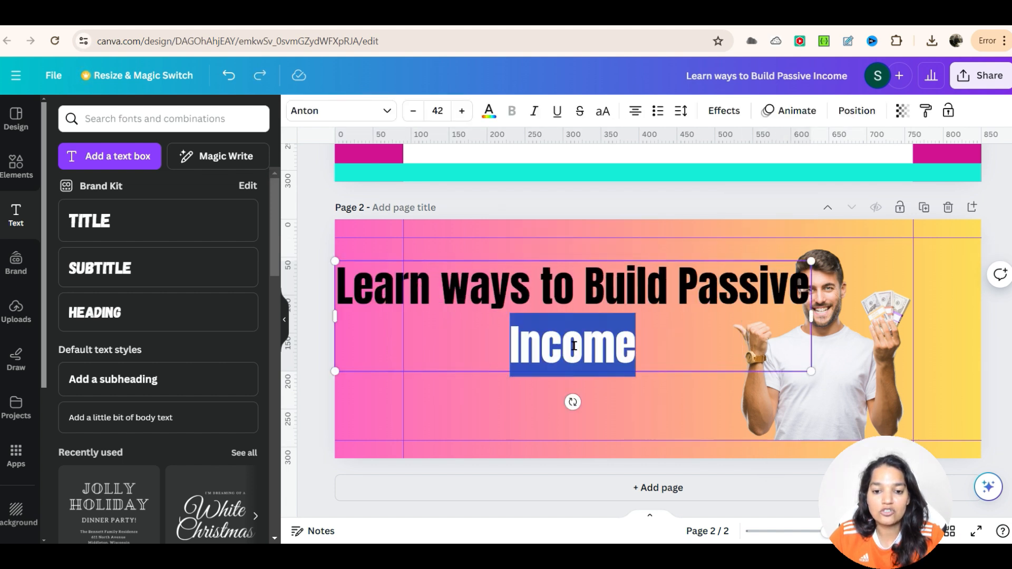
{"action": "left_click", "coordinate": [528, 426]}
{"action": "left_click", "coordinate": [452, 302]}
{"action": "left_click_drag", "start_coordinate": [333, 313], "coordinate": [408, 313]}
{"action": "left_click_drag", "start_coordinate": [548, 323], "coordinate": [510, 323]}
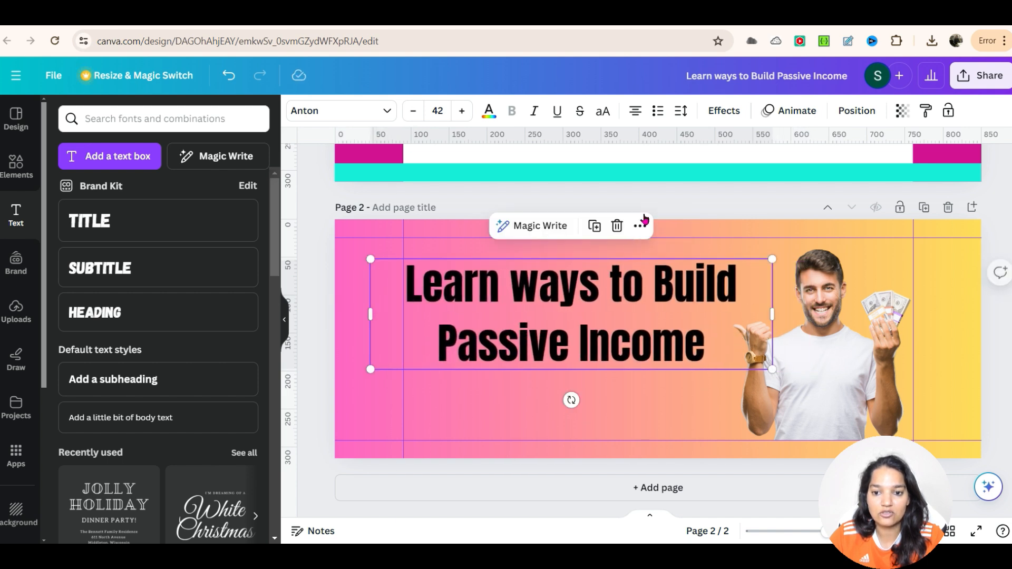
{"action": "left_click", "coordinate": [659, 205]}
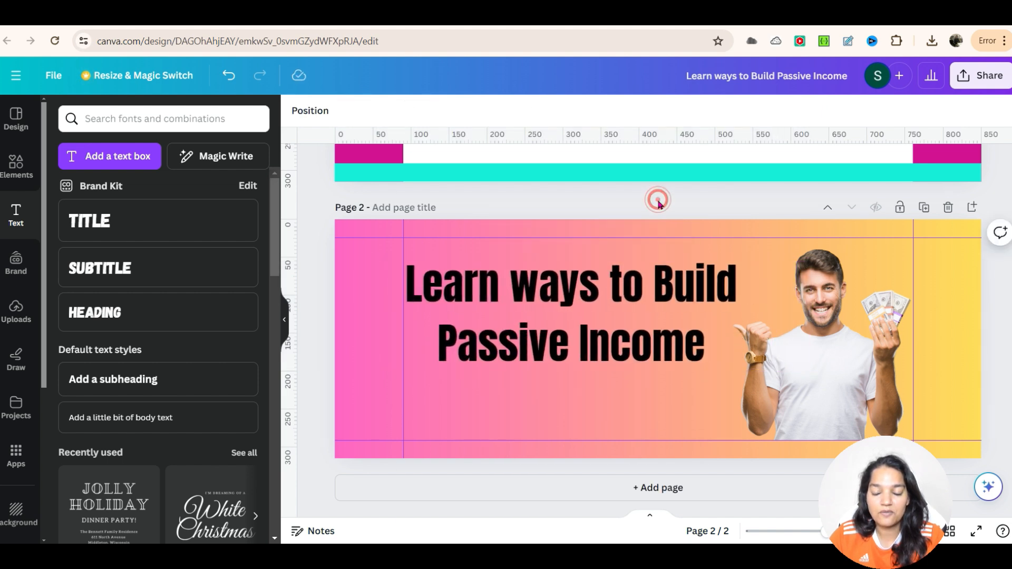
Step: Nudge the man with money photo slightly to the right
{"action": "left_click", "coordinate": [823, 380]}
{"action": "mouse_move", "coordinate": [820, 379]}
{"action": "left_mouse_down"}
{"action": "mouse_move", "coordinate": [821, 416]}
{"action": "mouse_move", "coordinate": [821, 393]}
{"action": "left_mouse_up"}
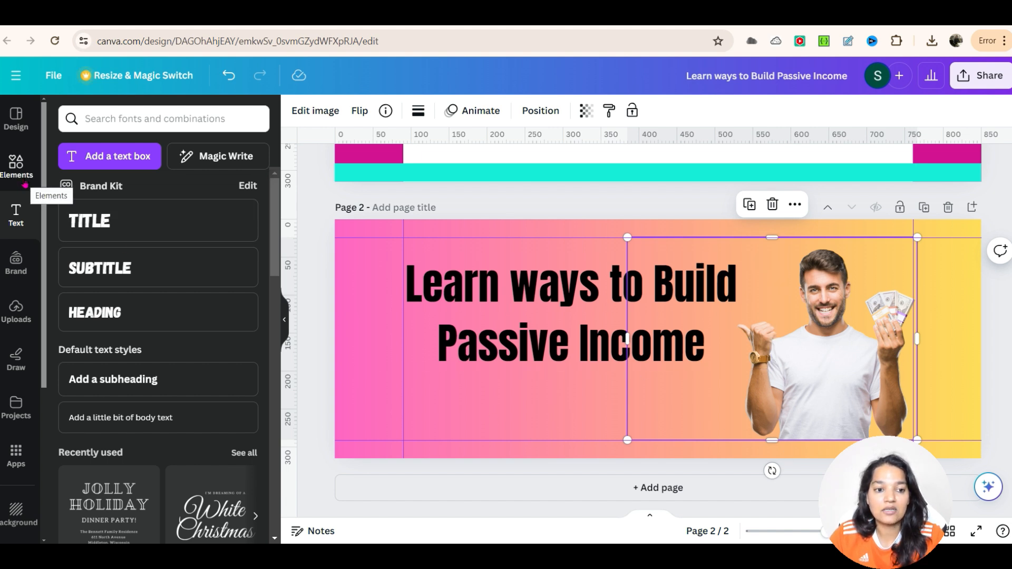
Step: Add the WM Wealth Mastery logo from uploads, shrink it, and place it at the safe zone's lower left
{"action": "left_click", "coordinate": [15, 311]}
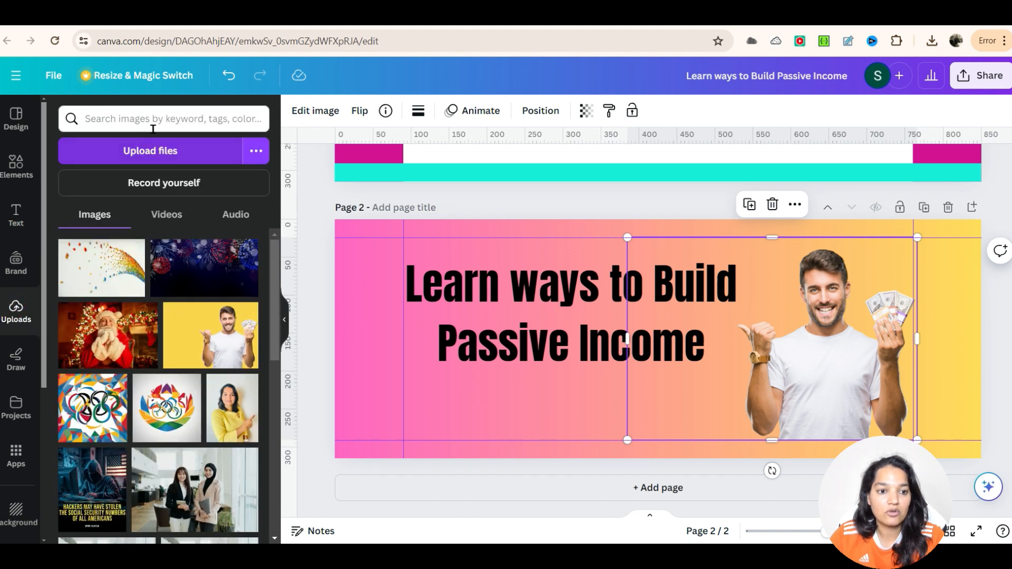
{"action": "scroll", "coordinate": [185, 418], "scroll_direction": "down", "scroll_amount": 2}
{"action": "scroll", "coordinate": [184, 418], "scroll_direction": "down", "scroll_amount": 5}
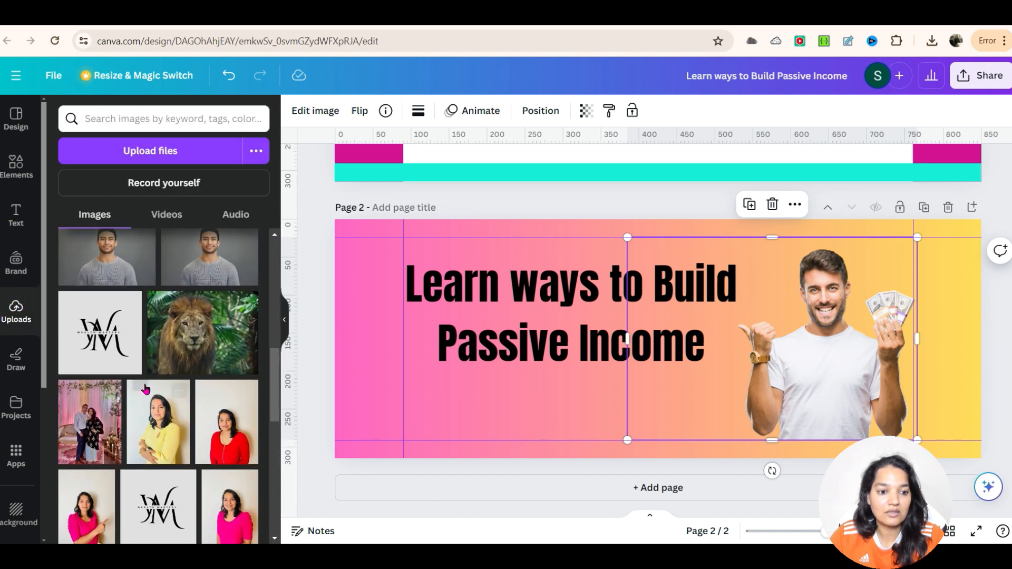
{"action": "left_click", "coordinate": [102, 357]}
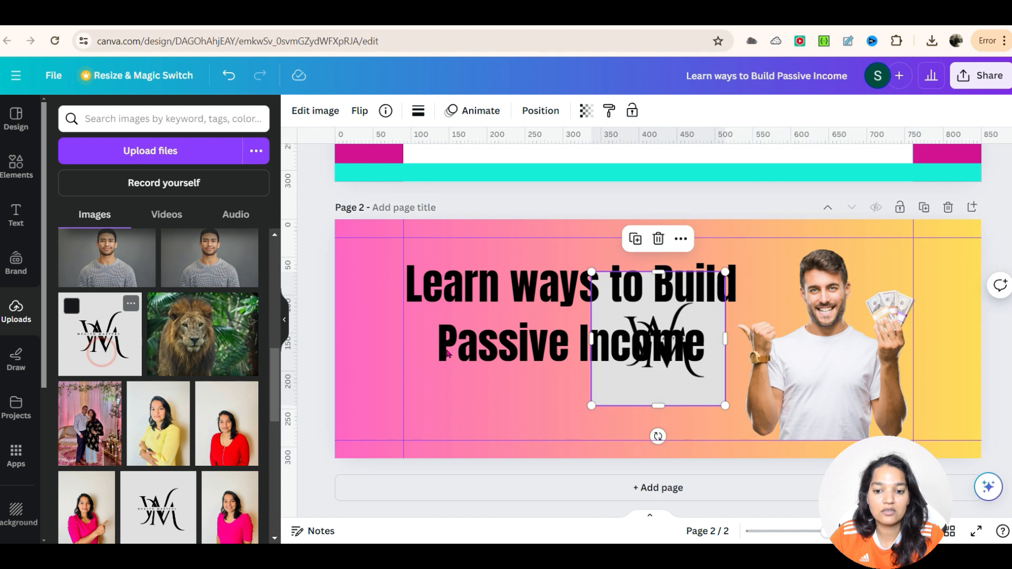
{"action": "left_click_drag", "start_coordinate": [650, 385], "coordinate": [452, 444]}
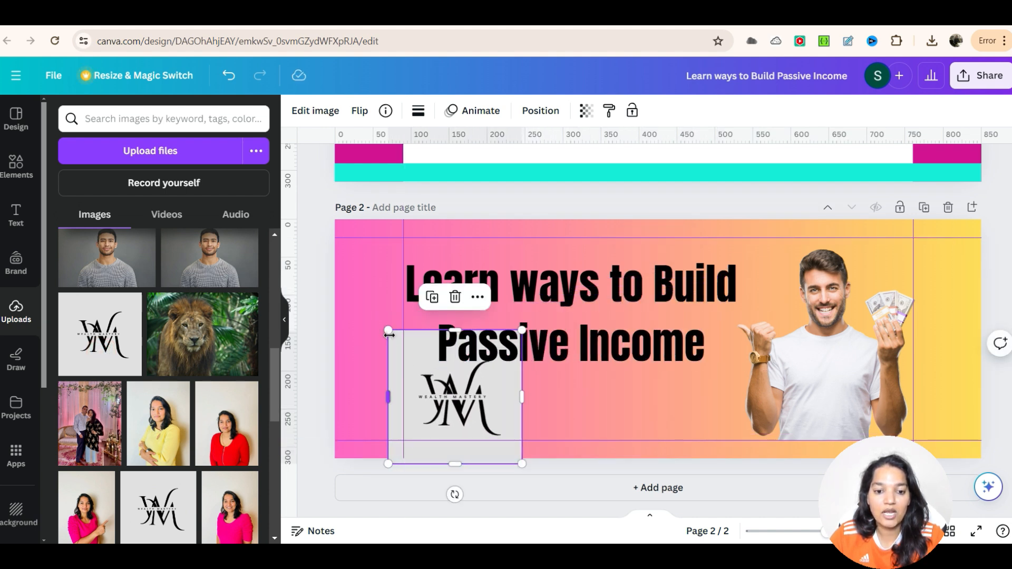
{"action": "left_click_drag", "start_coordinate": [388, 330], "coordinate": [457, 399]}
{"action": "left_click", "coordinate": [584, 422]}
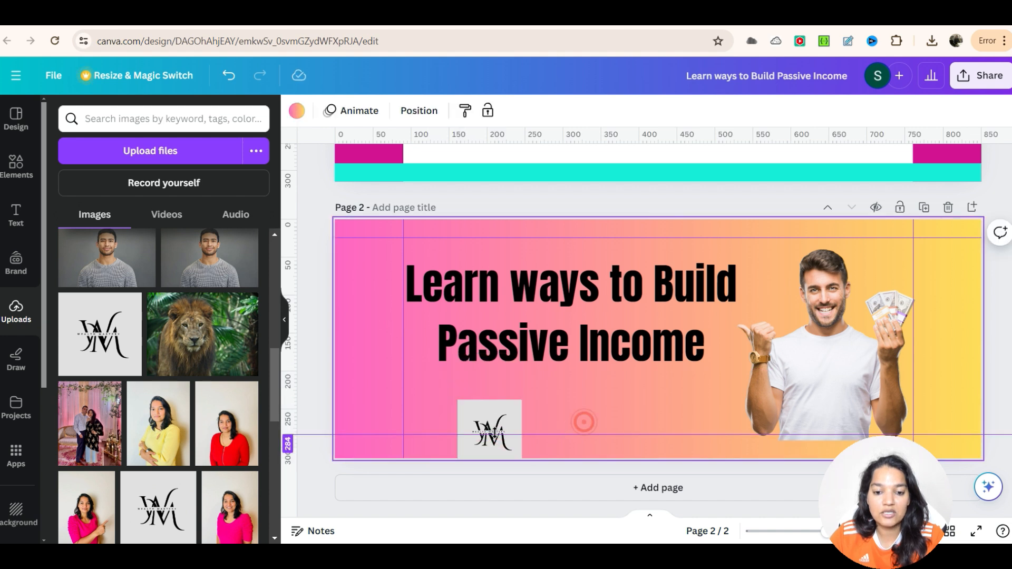
{"action": "left_click_drag", "start_coordinate": [500, 422], "coordinate": [470, 391]}
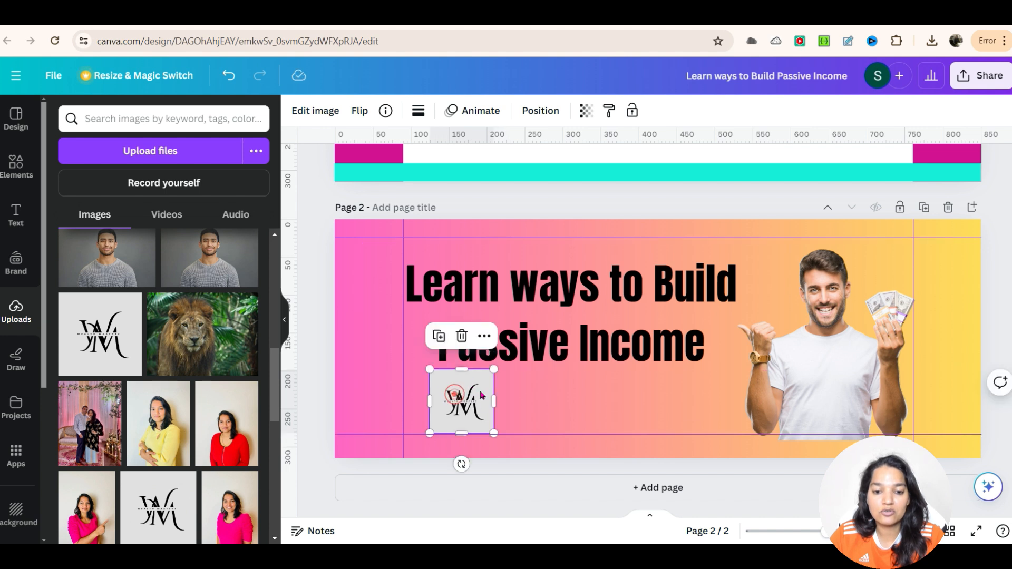
Step: Remove the logo's background with BG Remover and move it to the safe zone's left edge
{"action": "left_click", "coordinate": [318, 110]}
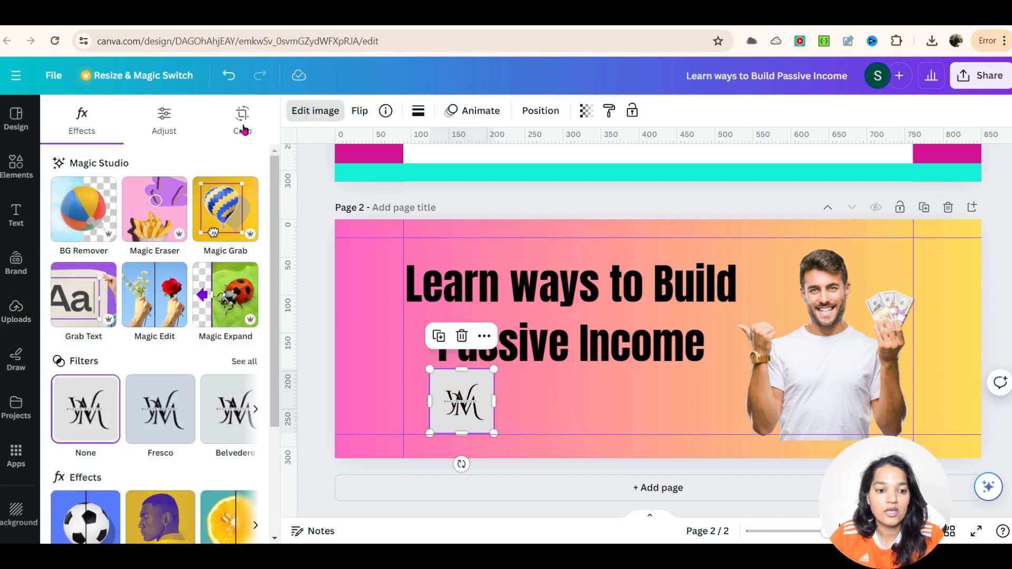
{"action": "left_click", "coordinate": [91, 216]}
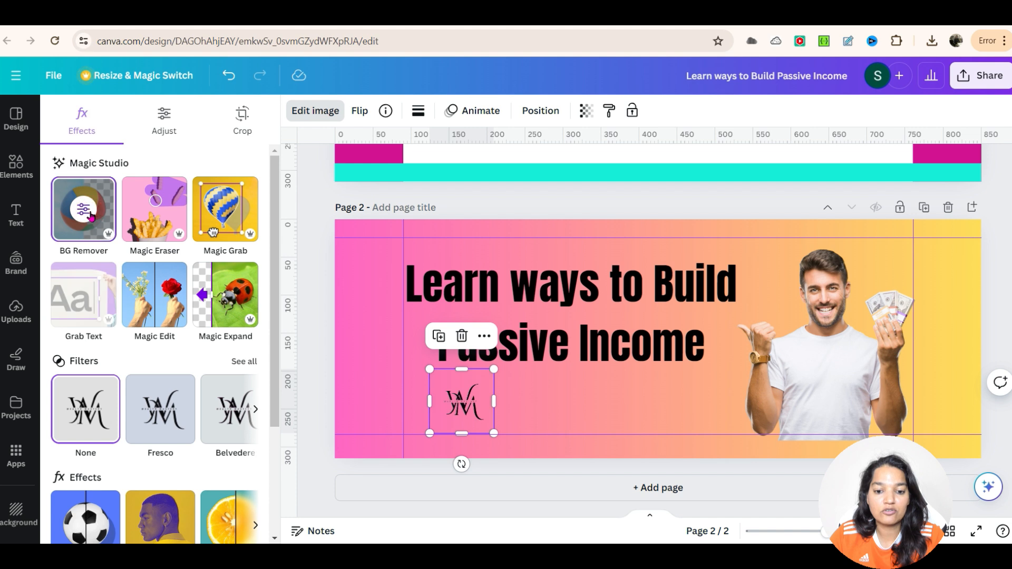
{"action": "left_click_drag", "start_coordinate": [494, 371], "coordinate": [516, 347]}
{"action": "left_click_drag", "start_coordinate": [518, 405], "coordinate": [414, 409]}
Step: Shift the heading right and move the logo up beside the heading's second line
{"action": "left_click_drag", "start_coordinate": [516, 322], "coordinate": [545, 317]}
{"action": "left_click_drag", "start_coordinate": [545, 317], "coordinate": [549, 317]}
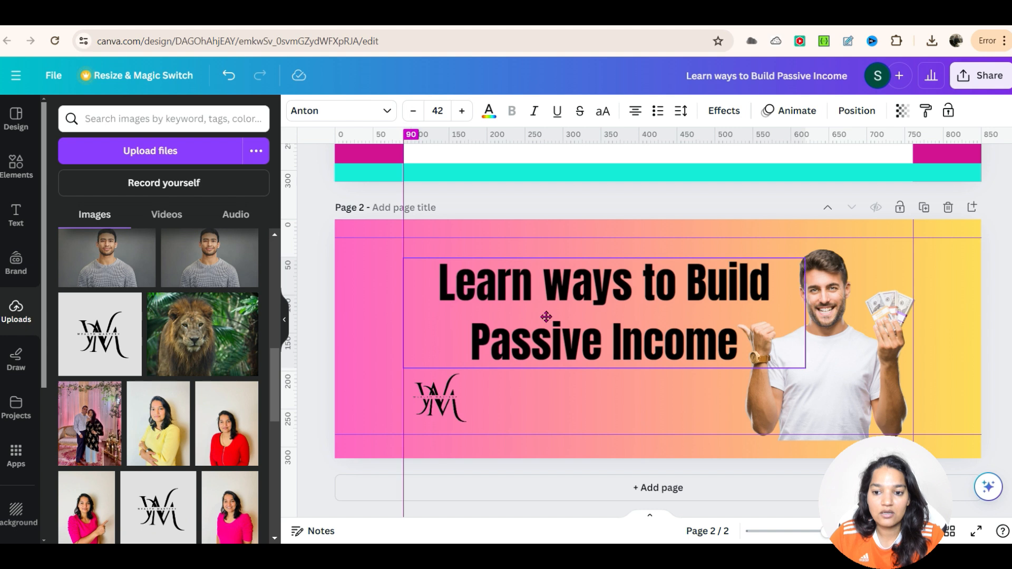
{"action": "left_click", "coordinate": [430, 379]}
{"action": "left_click_drag", "start_coordinate": [430, 380], "coordinate": [422, 347]}
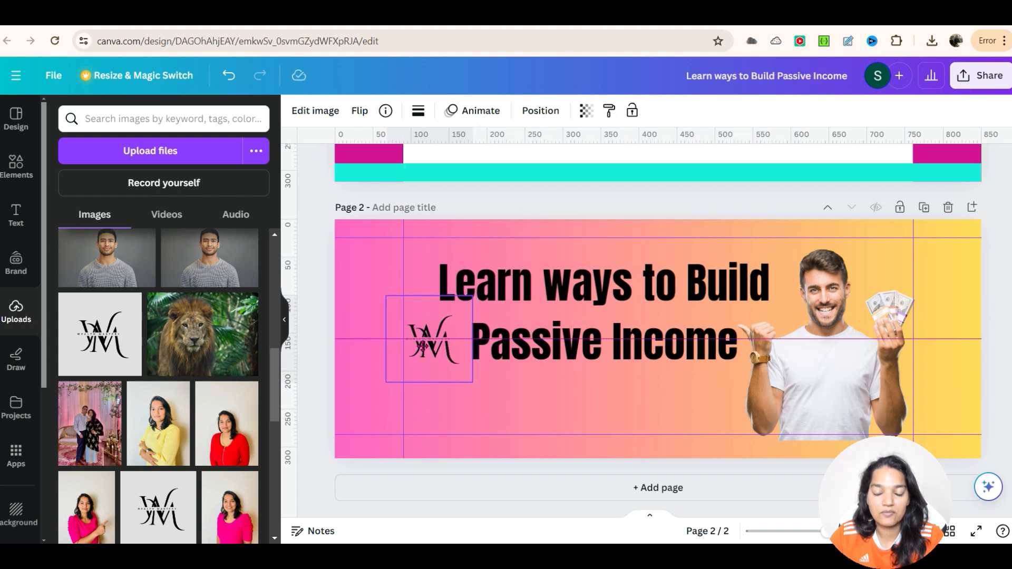
Step: Move the logo down below the heading near the safe zone's left guide
{"action": "left_click", "coordinate": [452, 410]}
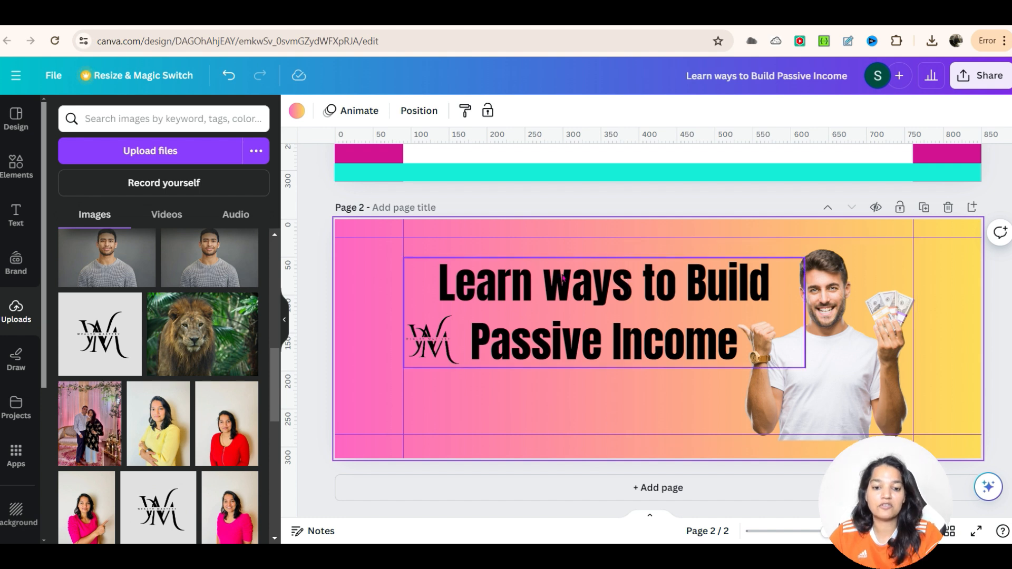
{"action": "left_click", "coordinate": [428, 375]}
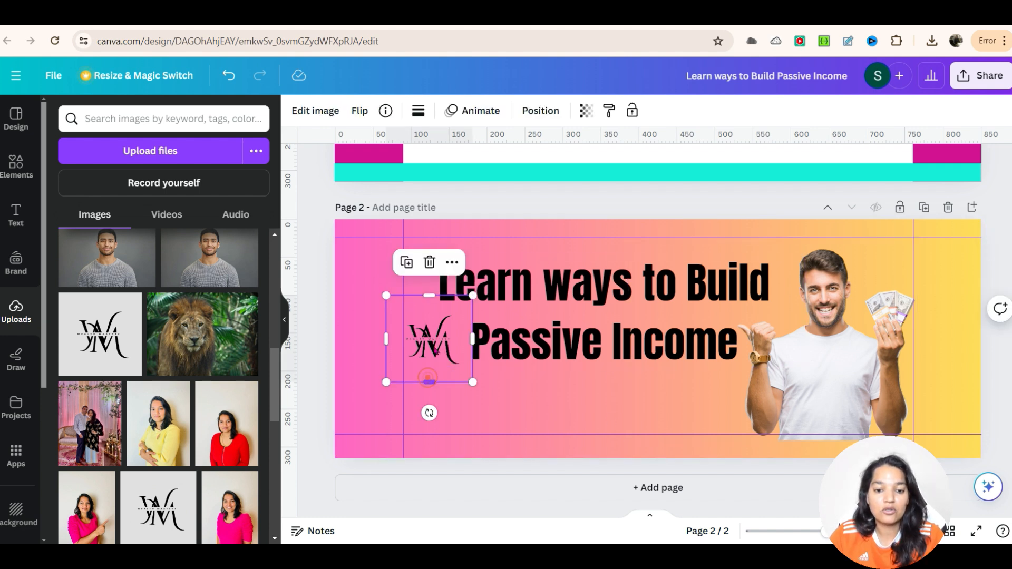
{"action": "left_click_drag", "start_coordinate": [421, 374], "coordinate": [460, 431]}
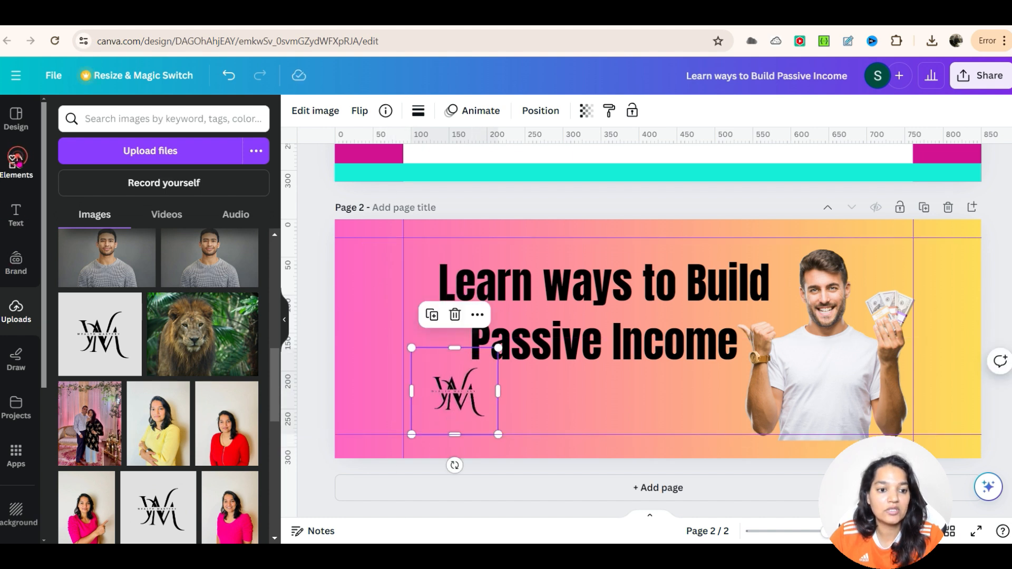
Step: Add a circle shape from Elements and place it over the logo
{"action": "left_click", "coordinate": [16, 166]}
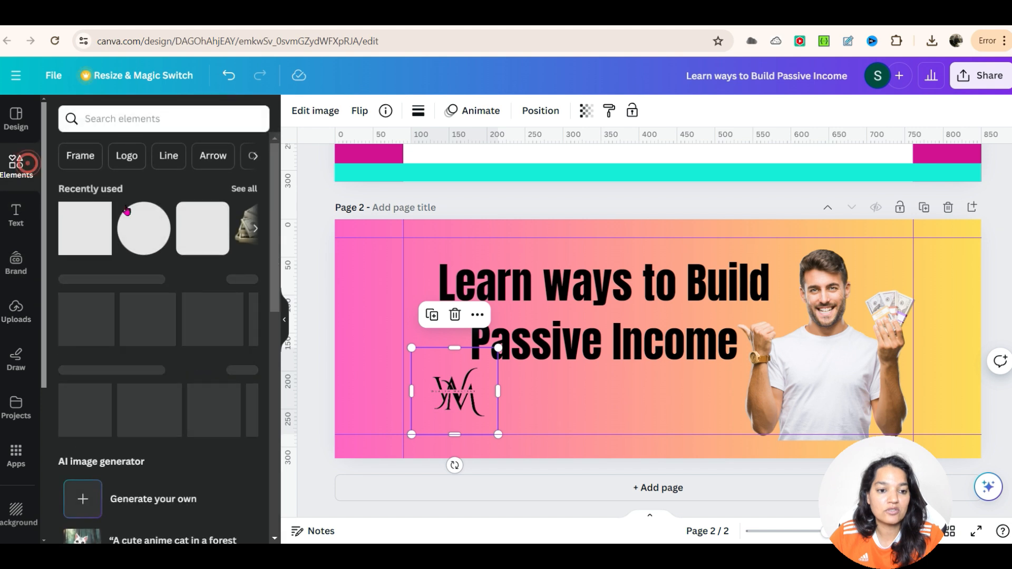
{"action": "left_click", "coordinate": [144, 231]}
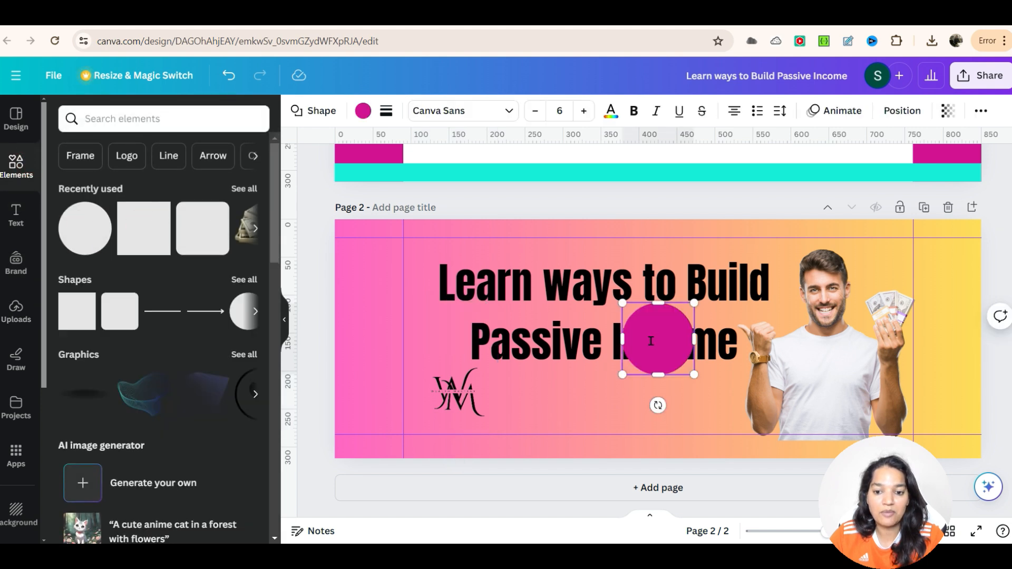
{"action": "left_click", "coordinate": [704, 423]}
{"action": "left_click_drag", "start_coordinate": [705, 423], "coordinate": [440, 408]}
{"action": "key", "text": "ctrl+z"}
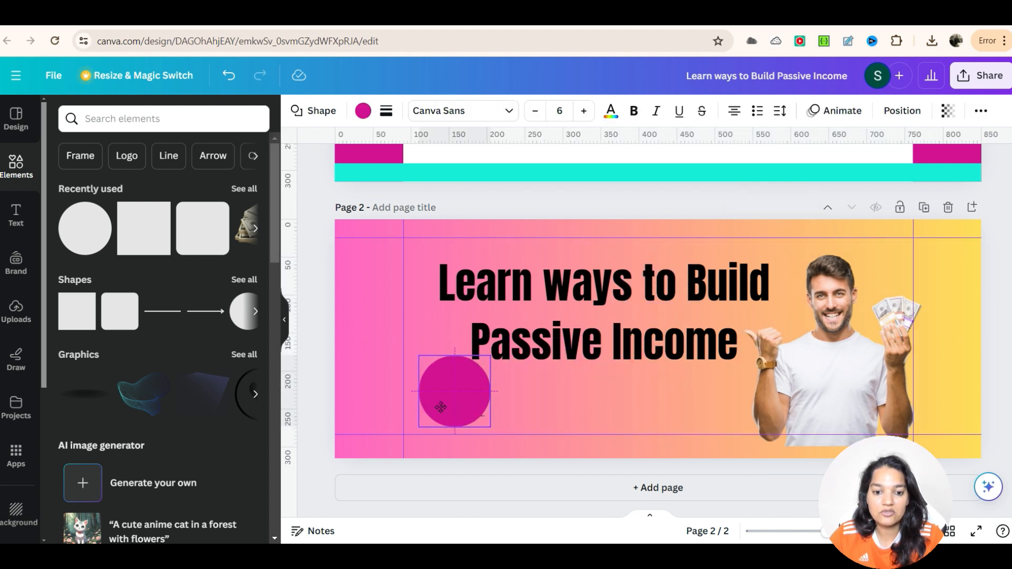
Step: Change the circle's colour to white
{"action": "left_click", "coordinate": [362, 110]}
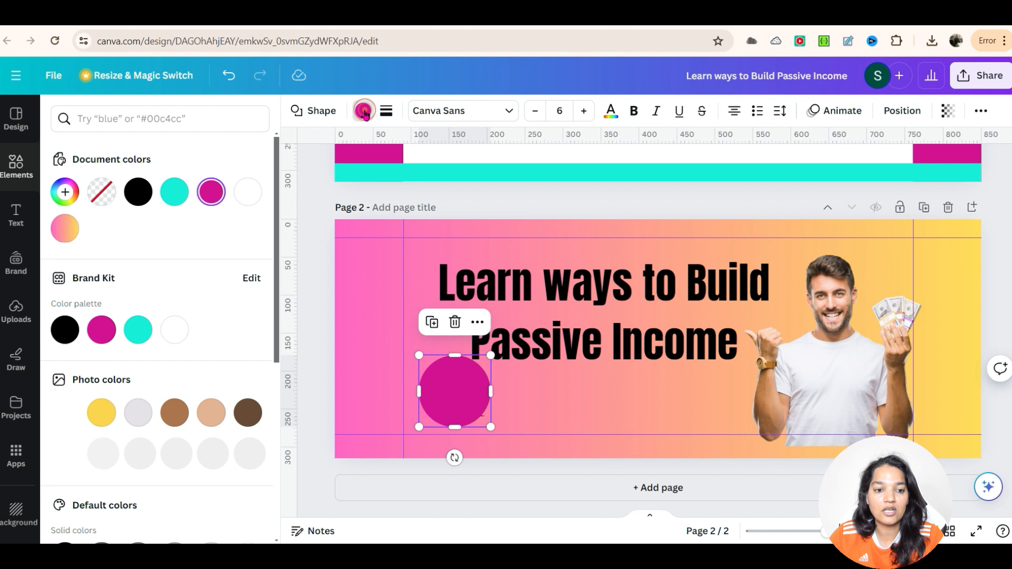
{"action": "left_click", "coordinate": [248, 197]}
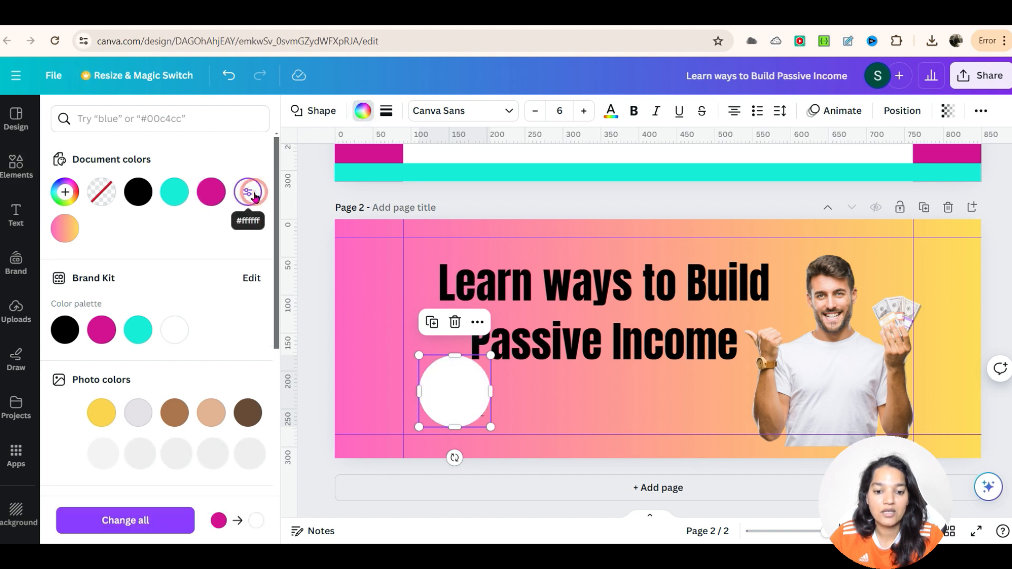
{"action": "left_click", "coordinate": [537, 407]}
{"action": "left_click", "coordinate": [463, 397]}
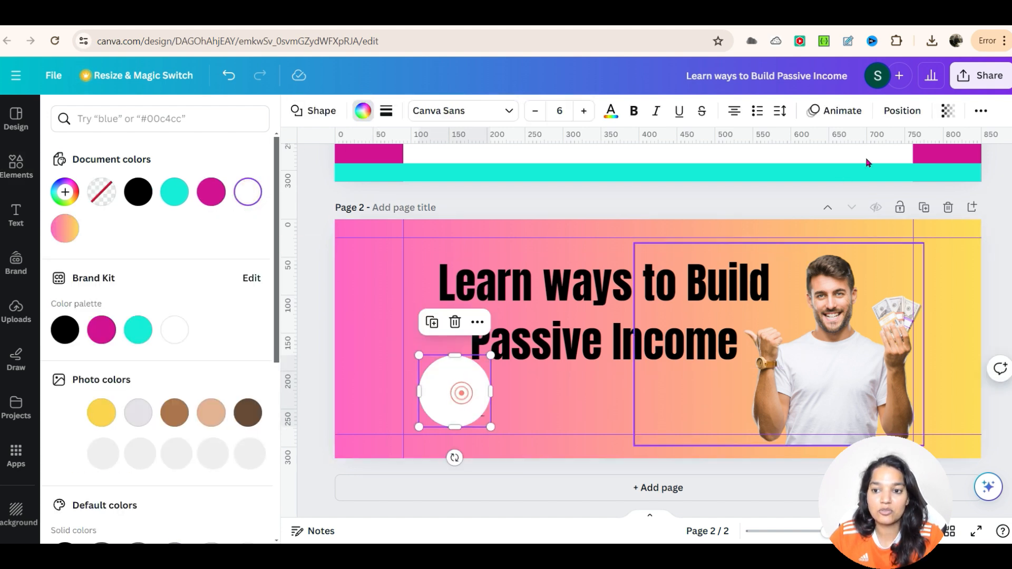
Step: Send the white circle to the back so the logo sits on top of it
{"action": "left_click", "coordinate": [900, 111]}
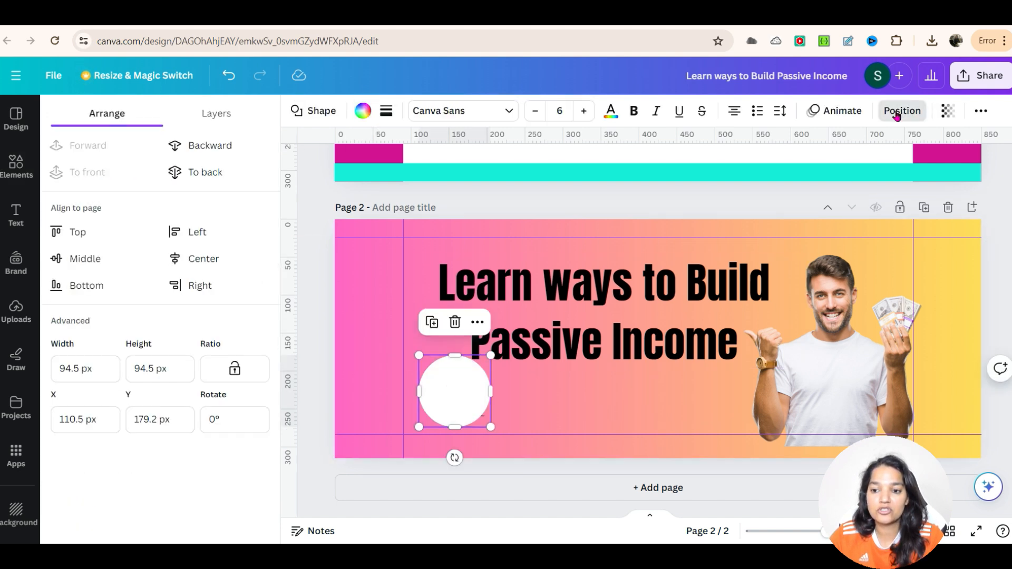
{"action": "left_click", "coordinate": [196, 176]}
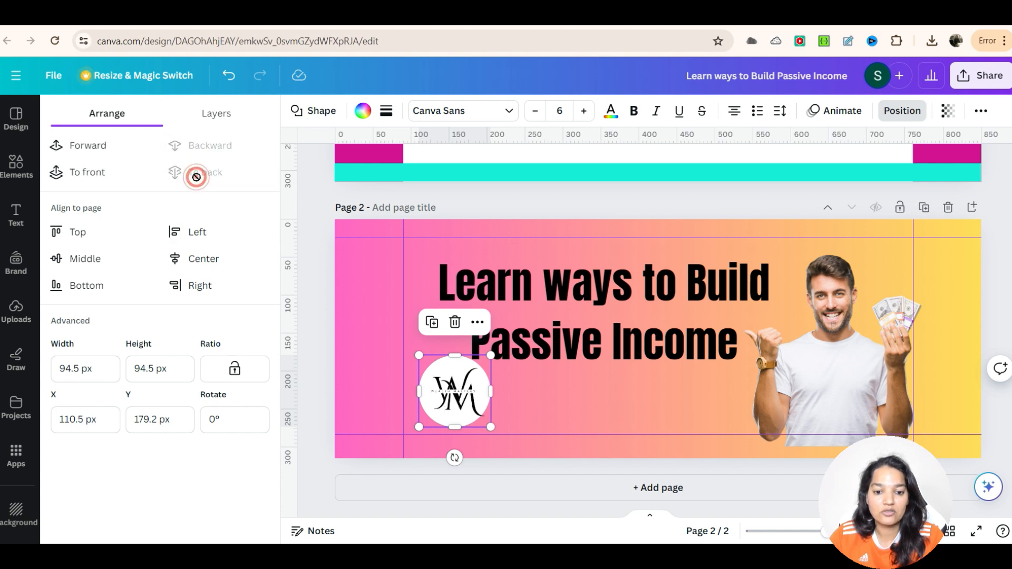
{"action": "left_click", "coordinate": [497, 463]}
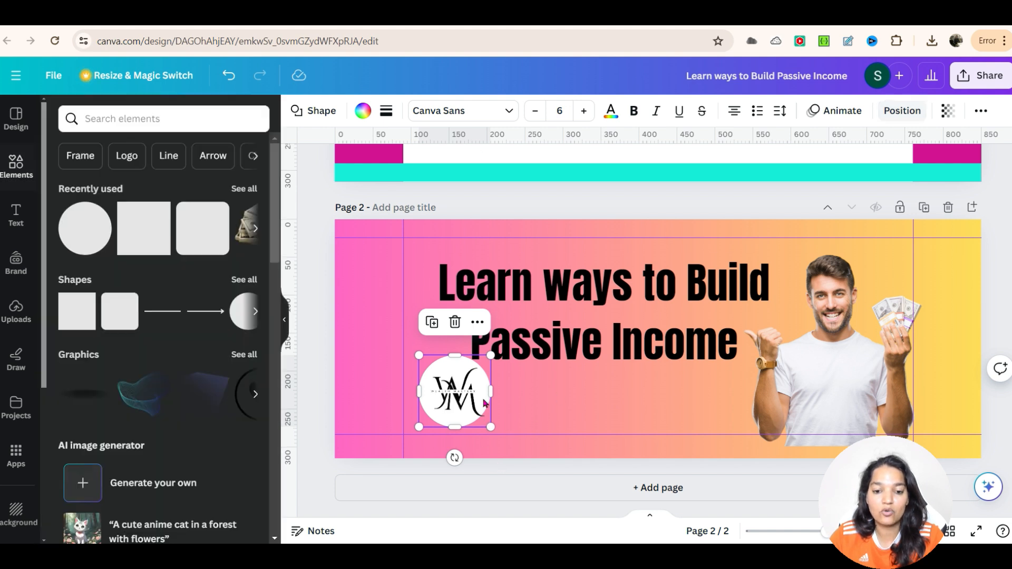
{"action": "left_click", "coordinate": [501, 464]}
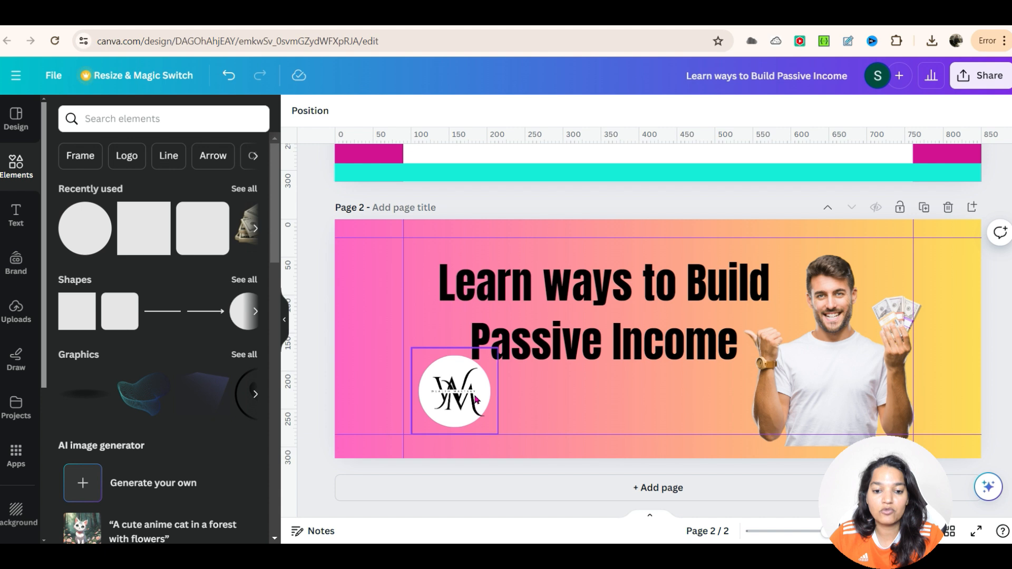
Step: Select both the white circle and the logo and group them together
{"action": "left_click_drag", "start_coordinate": [519, 410], "coordinate": [433, 386]}
{"action": "left_click", "coordinate": [422, 314]}
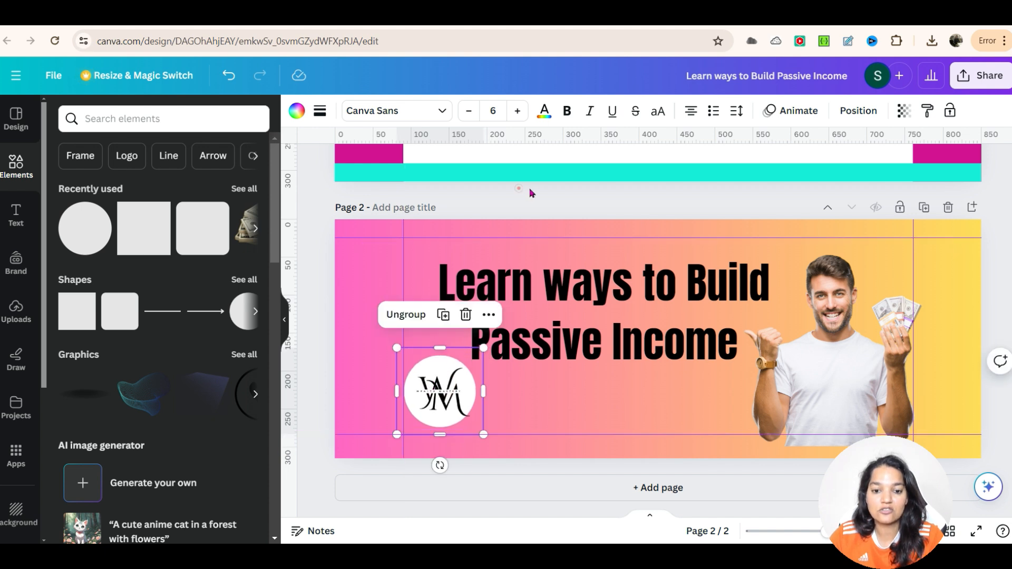
{"action": "left_click", "coordinate": [519, 188]}
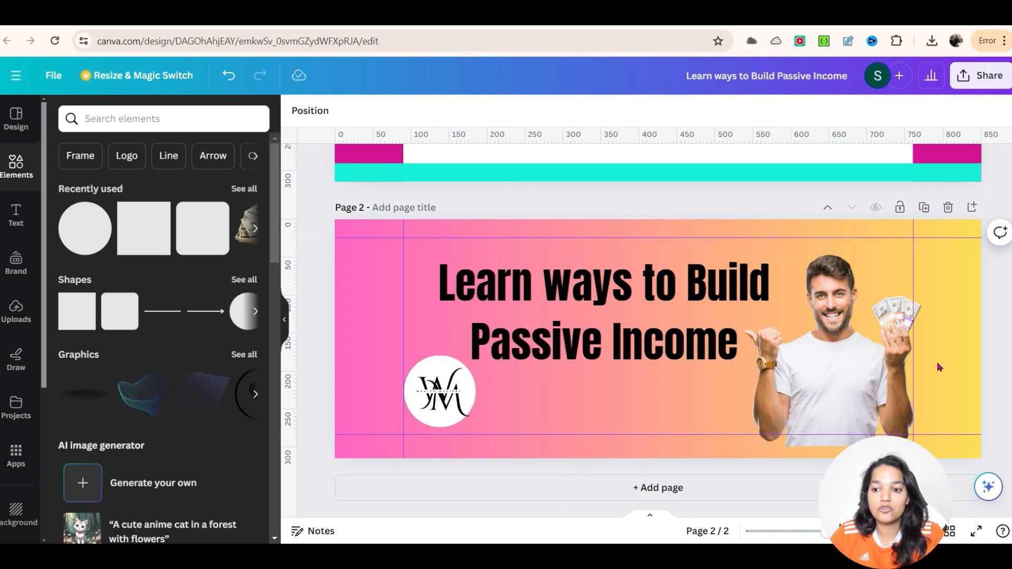
Step: Download only page 2 of the design as a PNG file
{"action": "left_click", "coordinate": [973, 78]}
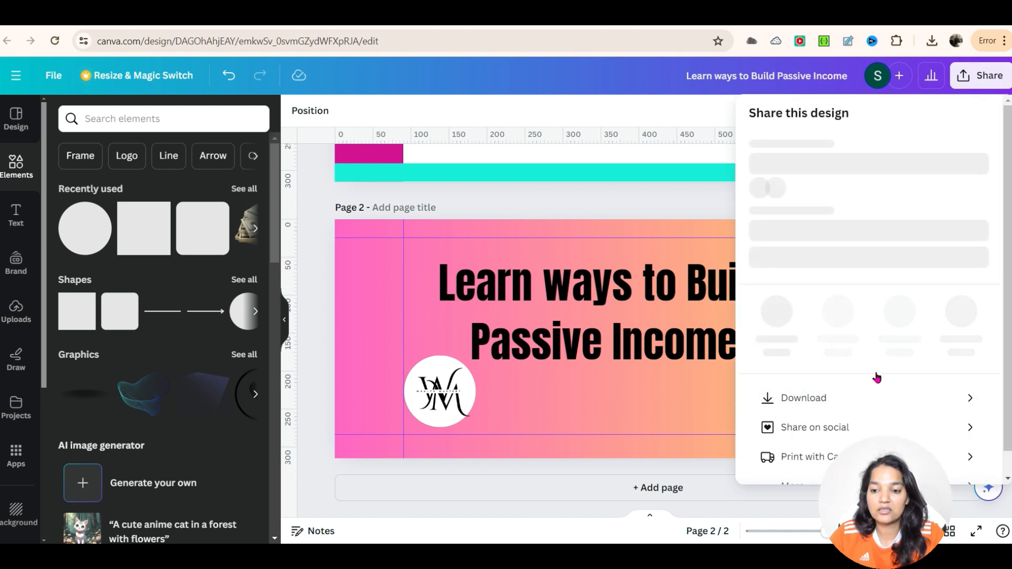
{"action": "scroll", "coordinate": [876, 379], "scroll_direction": "down", "scroll_amount": 1}
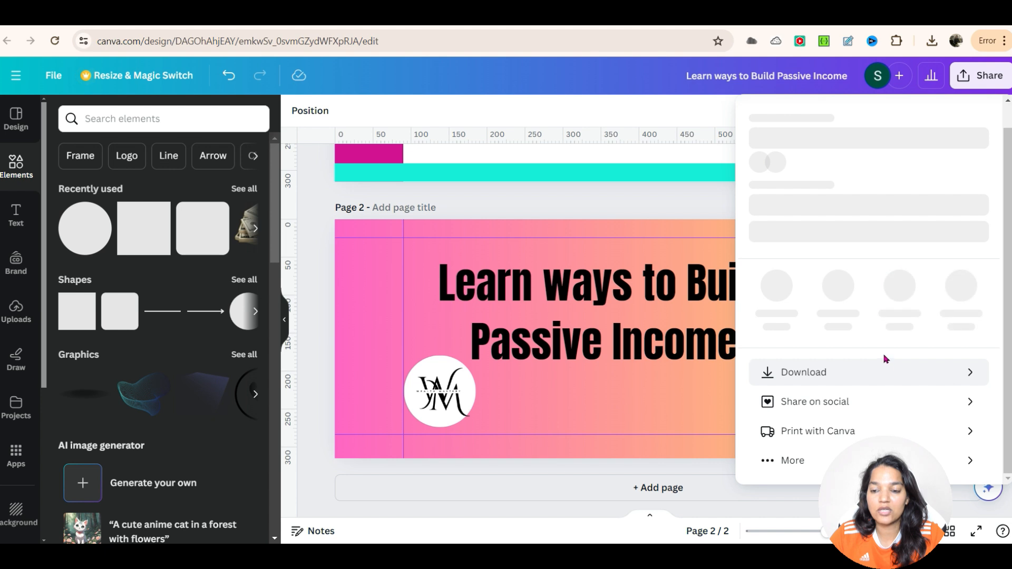
{"action": "left_click", "coordinate": [885, 369]}
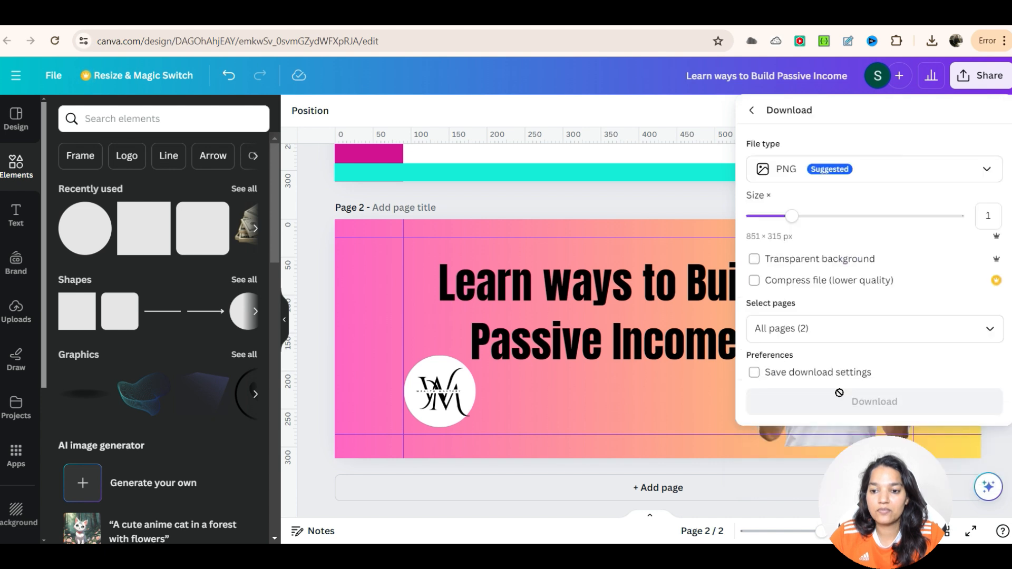
{"action": "left_click", "coordinate": [825, 330]}
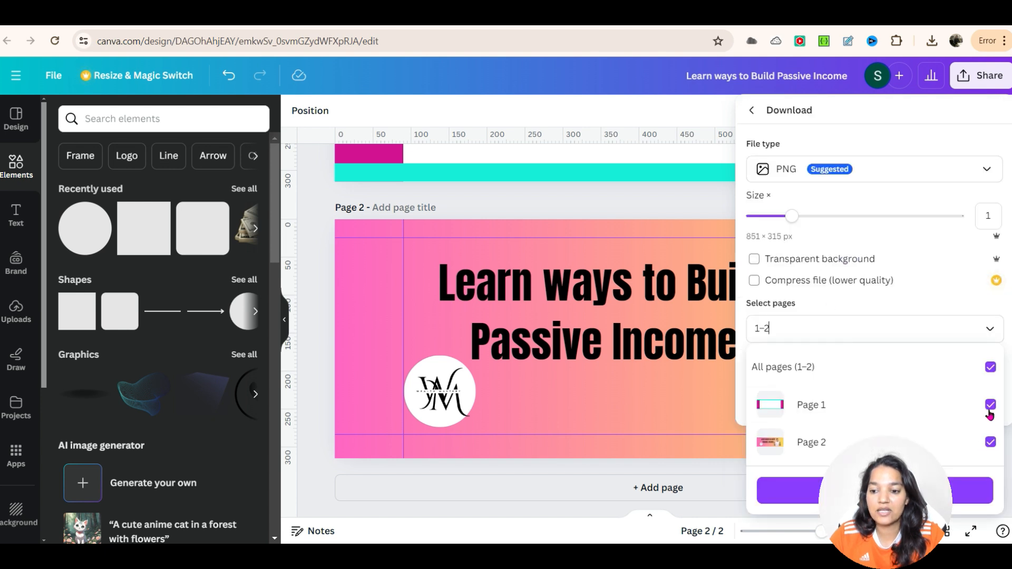
{"action": "left_click", "coordinate": [987, 484]}
{"action": "left_click", "coordinate": [938, 335]}
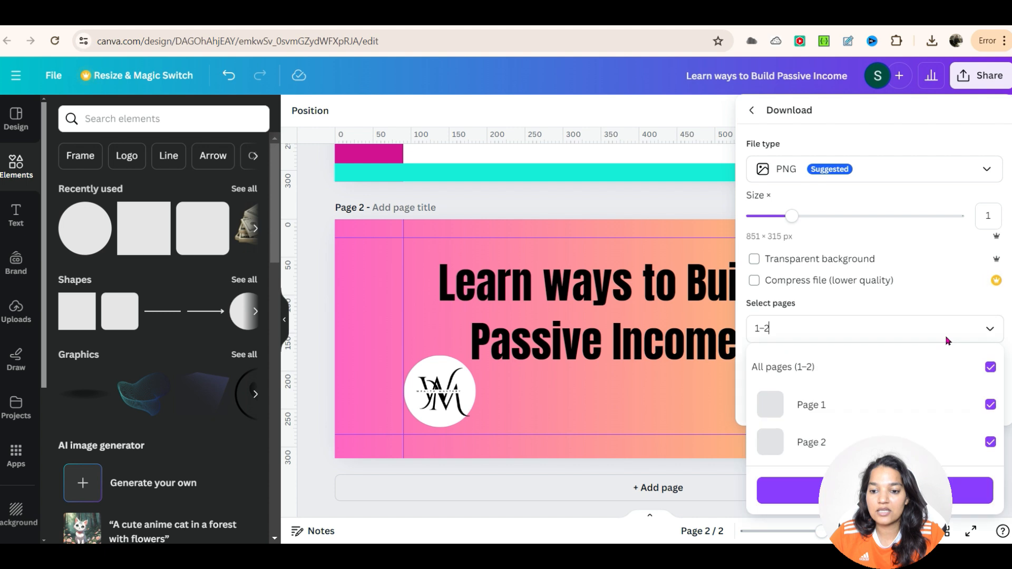
{"action": "left_click", "coordinate": [990, 405]}
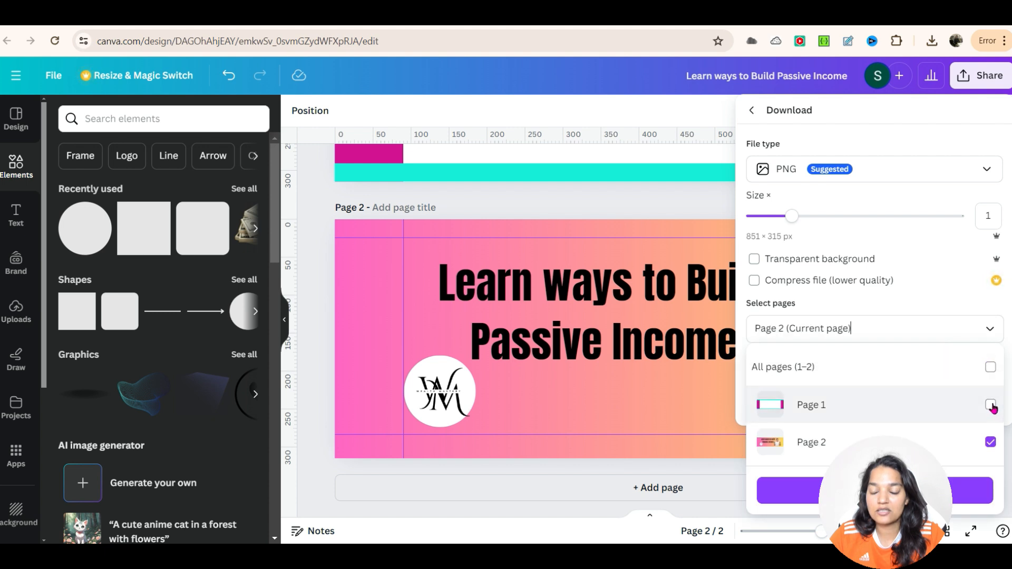
{"action": "left_click", "coordinate": [896, 490]}
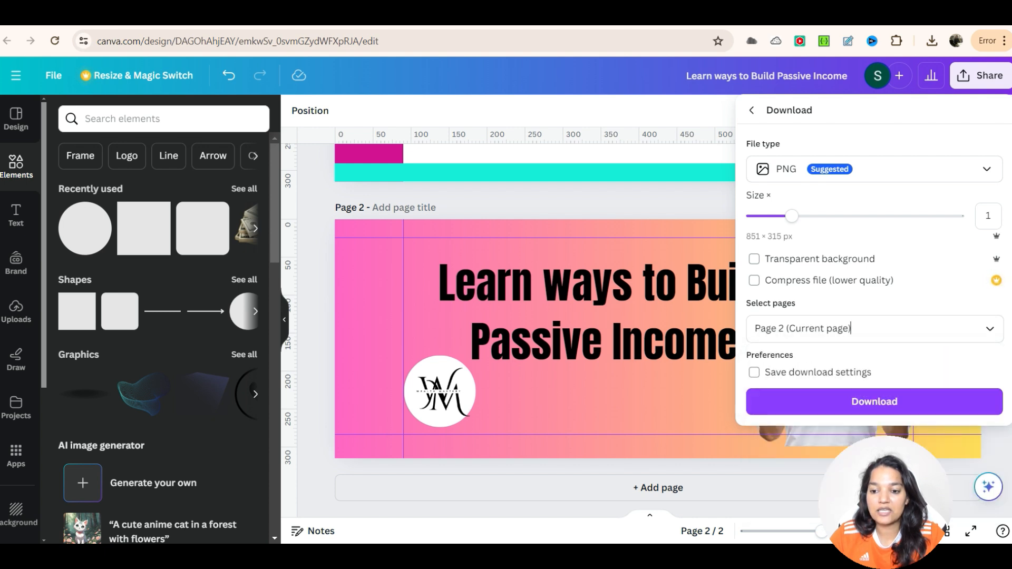
{"action": "left_click", "coordinate": [887, 413]}
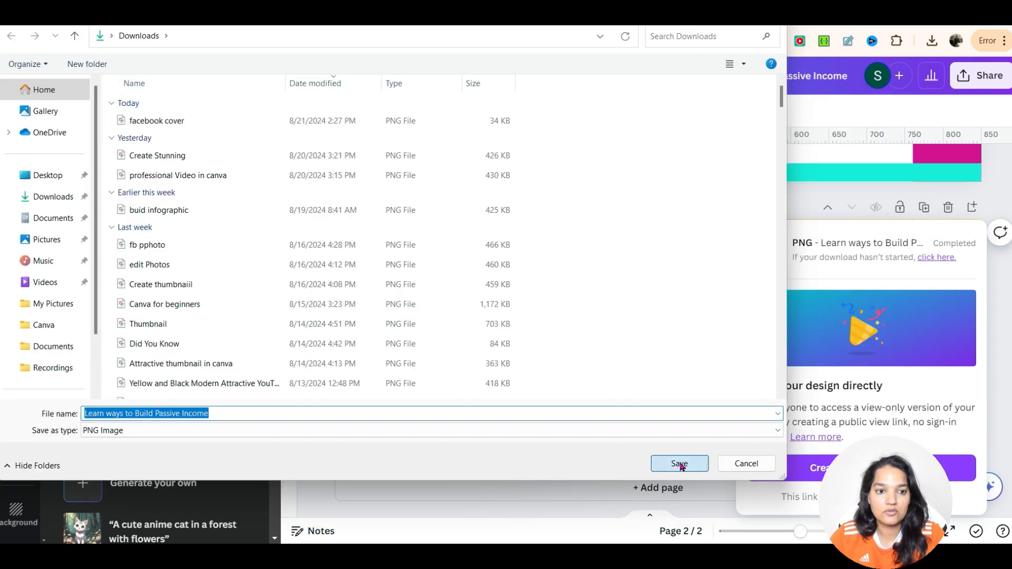
Step: Check the downloaded PNG in the Downloads folder and close the share panel
{"action": "left_click", "coordinate": [679, 464]}
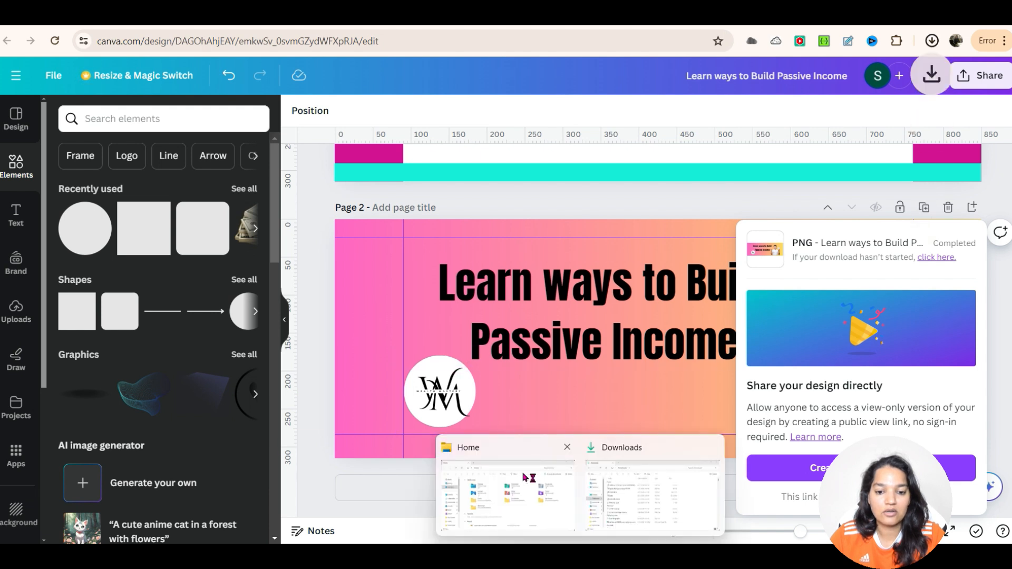
{"action": "mouse_move", "coordinate": [636, 454]}
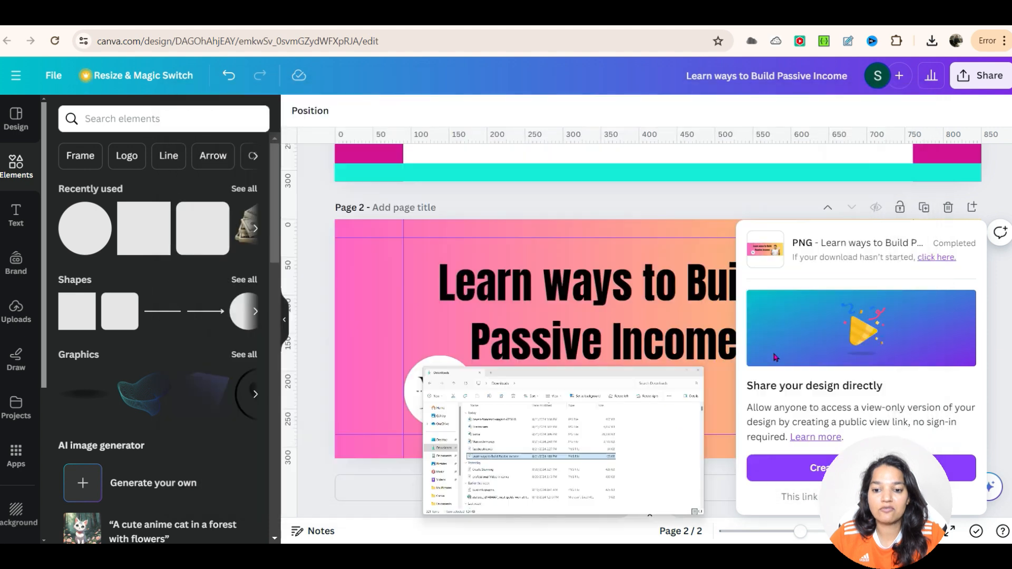
{"action": "left_click", "coordinate": [996, 293]}
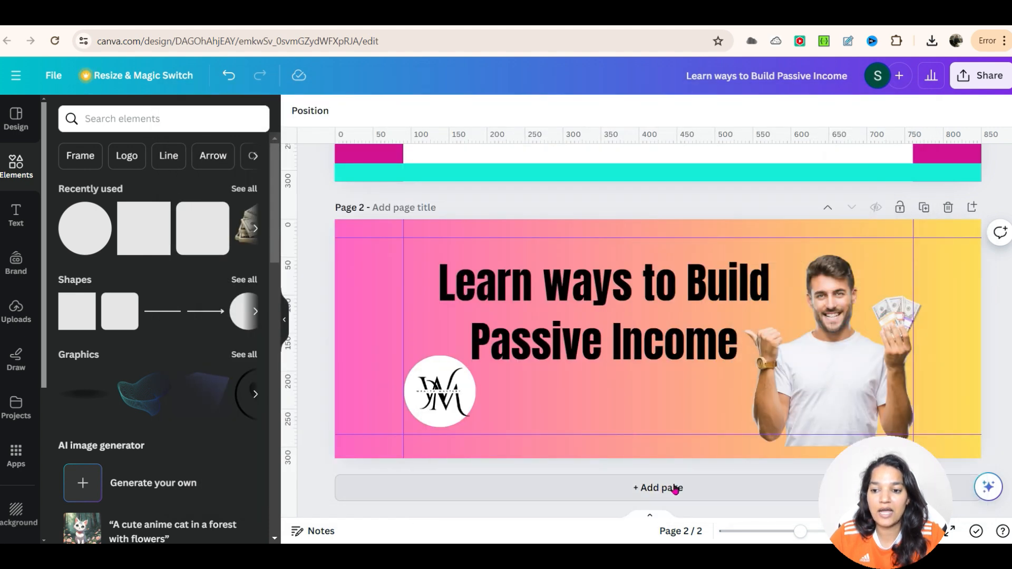
Step: Add a new page and set its background colour to white
{"action": "left_click", "coordinate": [972, 207]}
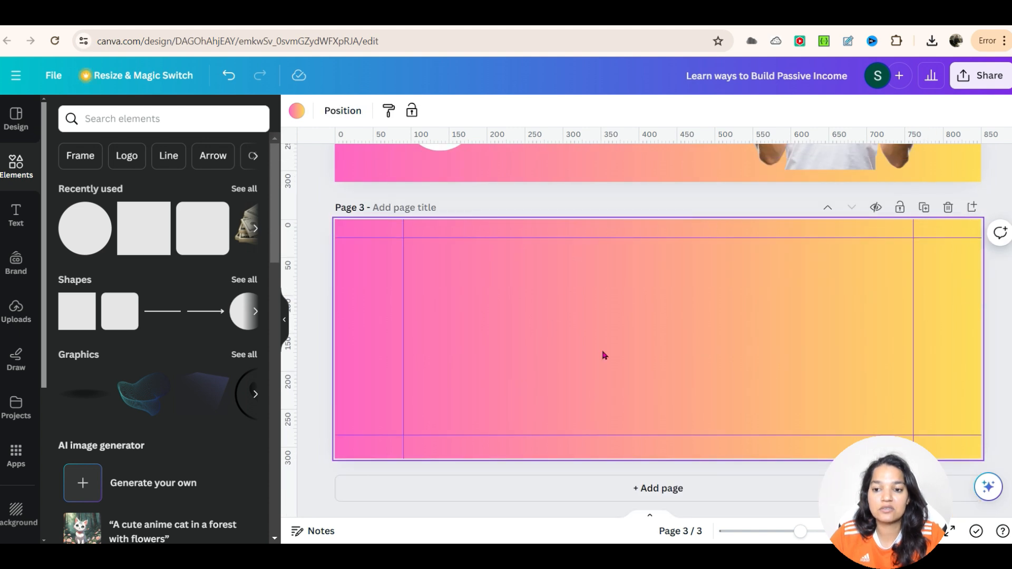
{"action": "left_click", "coordinate": [296, 111]}
{"action": "left_click", "coordinate": [65, 293]}
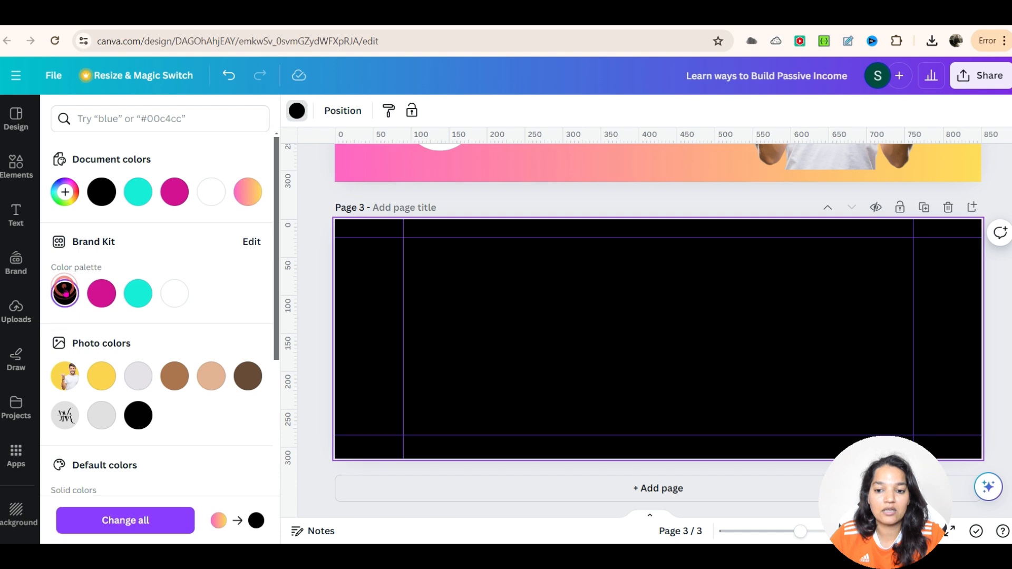
{"action": "left_click", "coordinate": [174, 293]}
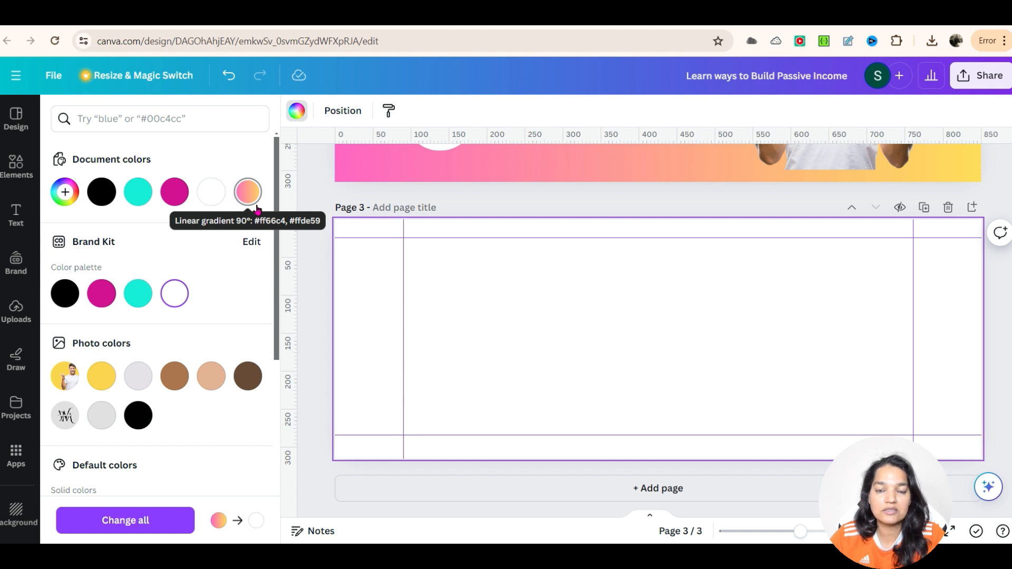
Step: Add the Santa Claus photo from uploads to the new page and enlarge it to the safe zone's height
{"action": "left_click", "coordinate": [18, 311]}
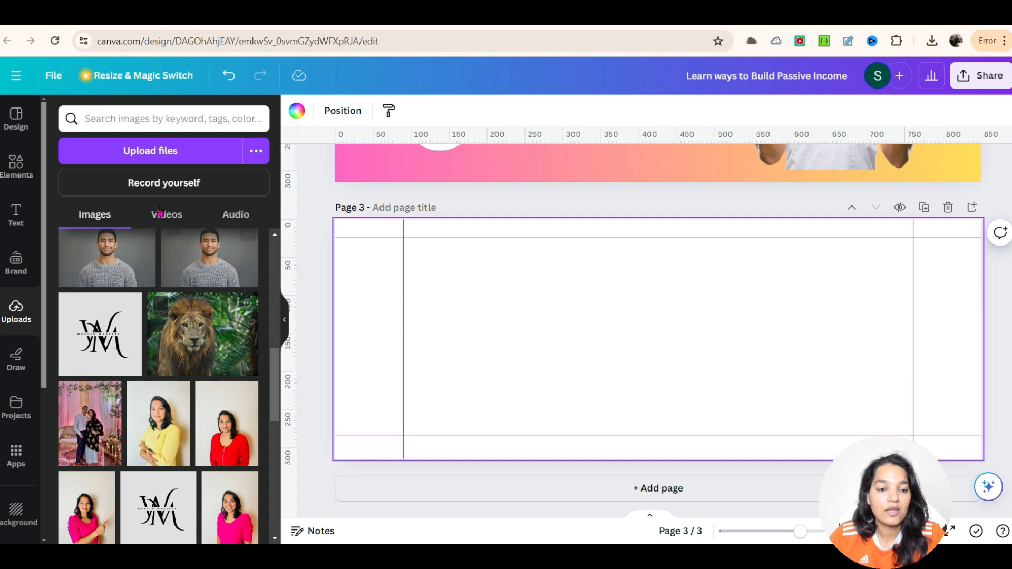
{"action": "scroll", "coordinate": [153, 359], "scroll_direction": "down", "scroll_amount": 10}
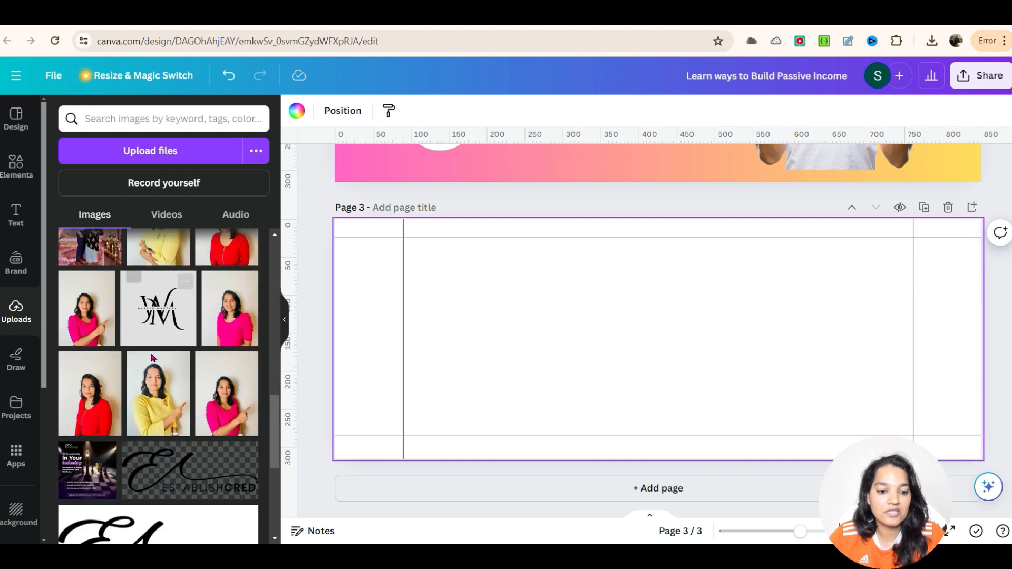
{"action": "scroll", "coordinate": [152, 358], "scroll_direction": "up", "scroll_amount": 15}
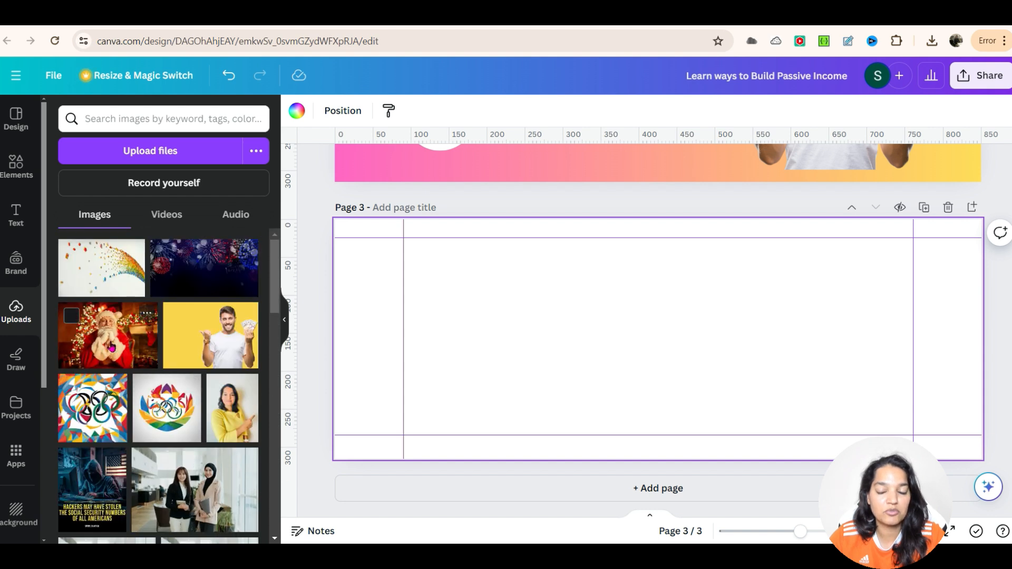
{"action": "left_click", "coordinate": [111, 347]}
{"action": "left_click_drag", "start_coordinate": [662, 350], "coordinate": [788, 359]}
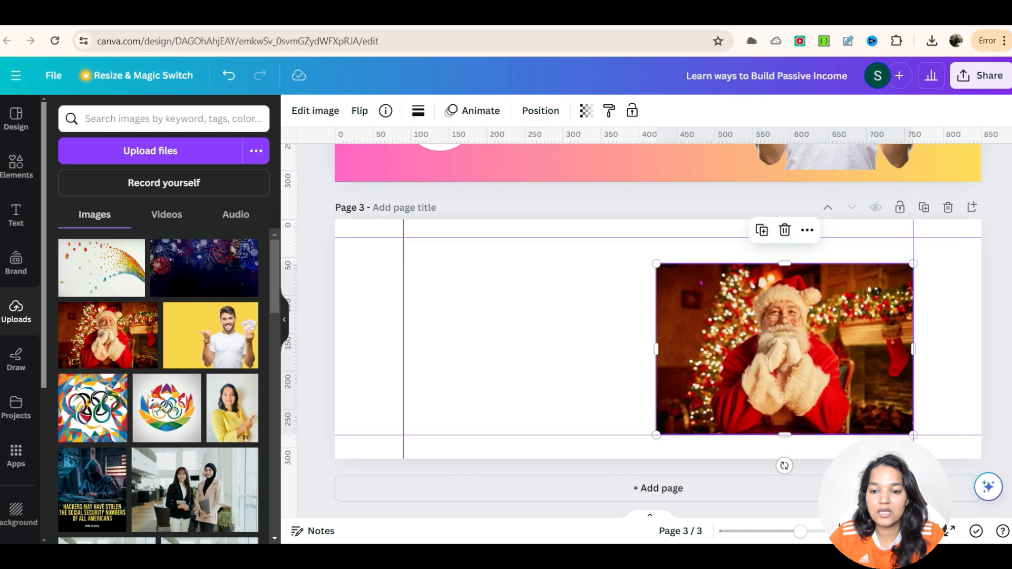
{"action": "left_click_drag", "start_coordinate": [658, 258], "coordinate": [648, 199]}
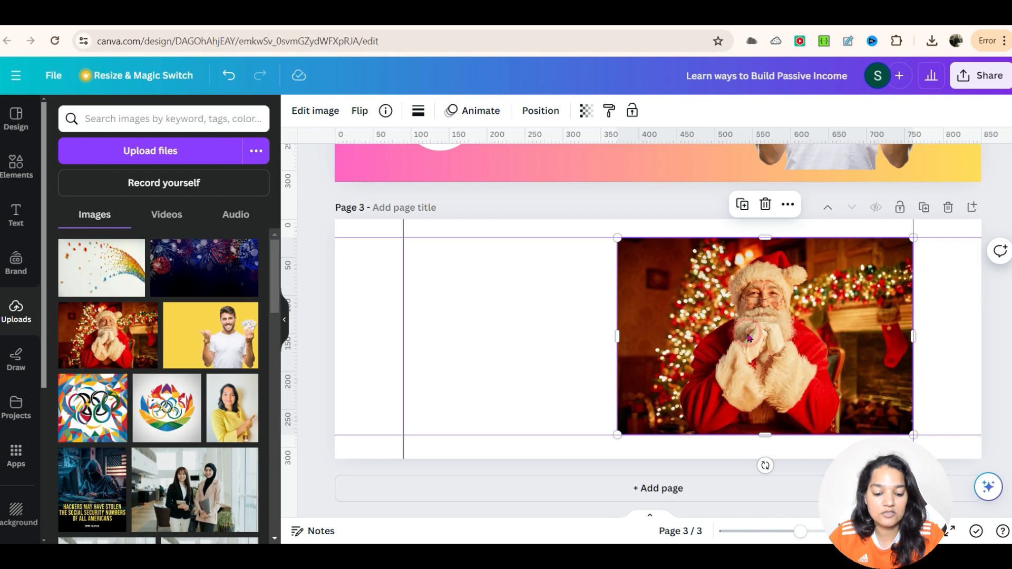
Step: Drag the Santa photo toward the left side of the page
{"action": "left_click_drag", "start_coordinate": [748, 339], "coordinate": [434, 335]}
{"action": "left_click", "coordinate": [638, 320]}
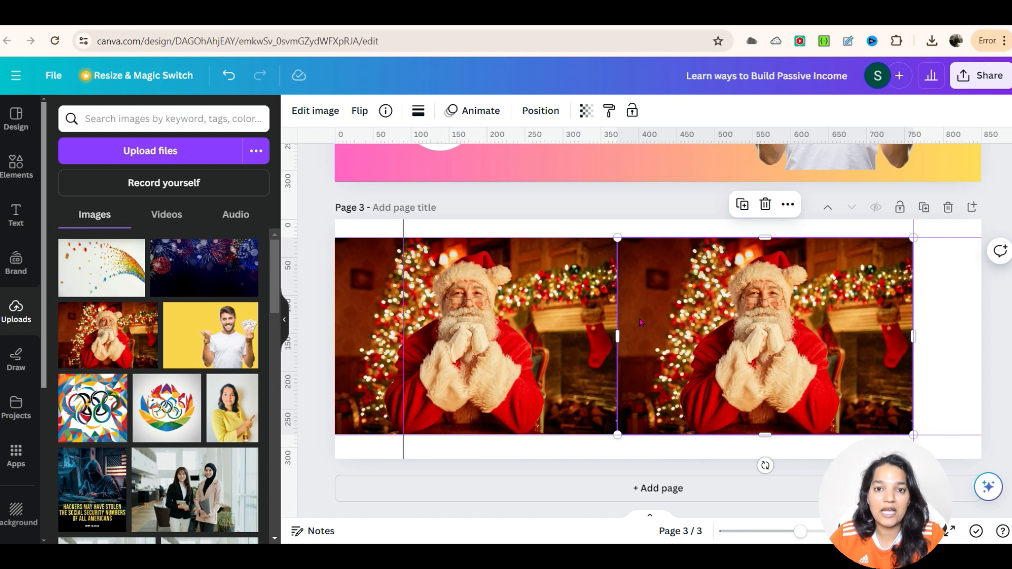
{"action": "left_click", "coordinate": [655, 322]}
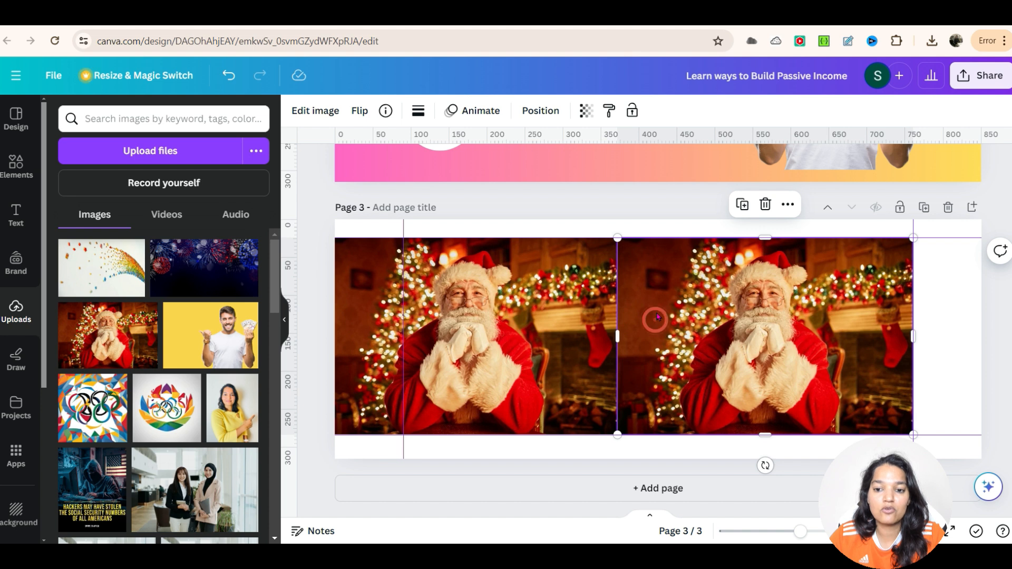
Step: Open the image adjustments for the duplicated Santa photo and set its saturation to -100
{"action": "left_click", "coordinate": [315, 109]}
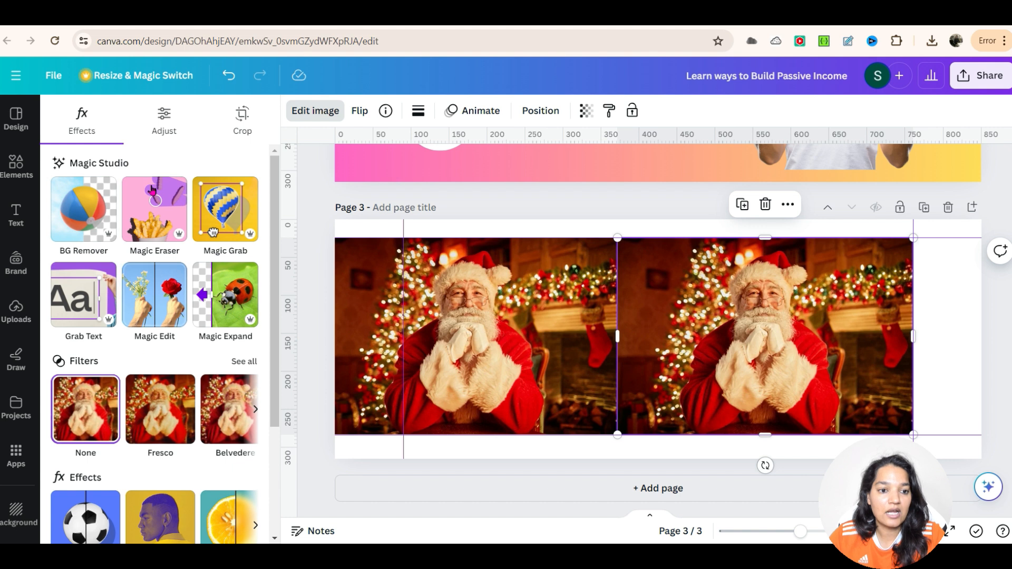
{"action": "left_click", "coordinate": [163, 117]}
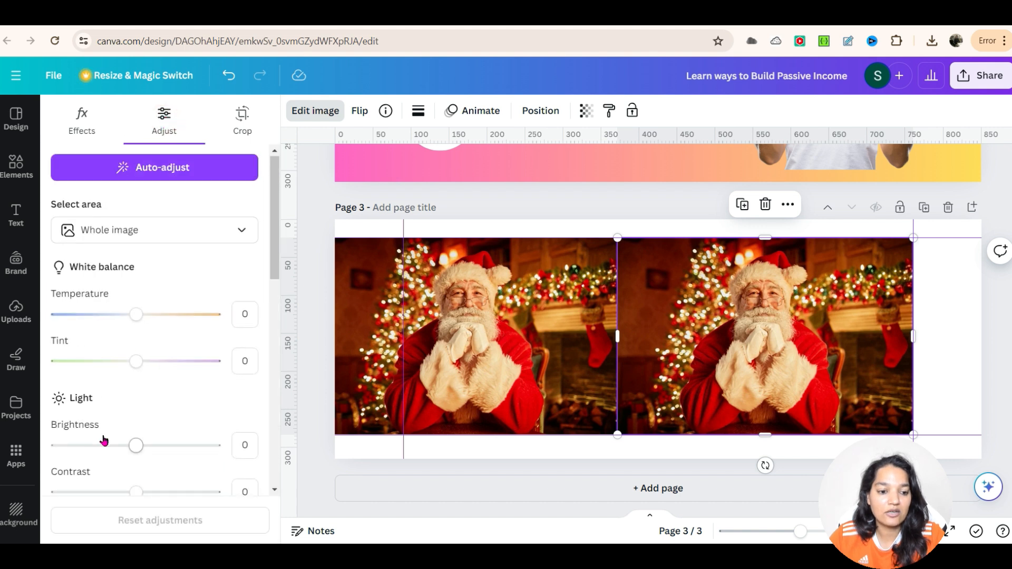
{"action": "scroll", "coordinate": [105, 431], "scroll_direction": "down", "scroll_amount": 8}
{"action": "scroll", "coordinate": [111, 444], "scroll_direction": "down", "scroll_amount": 3}
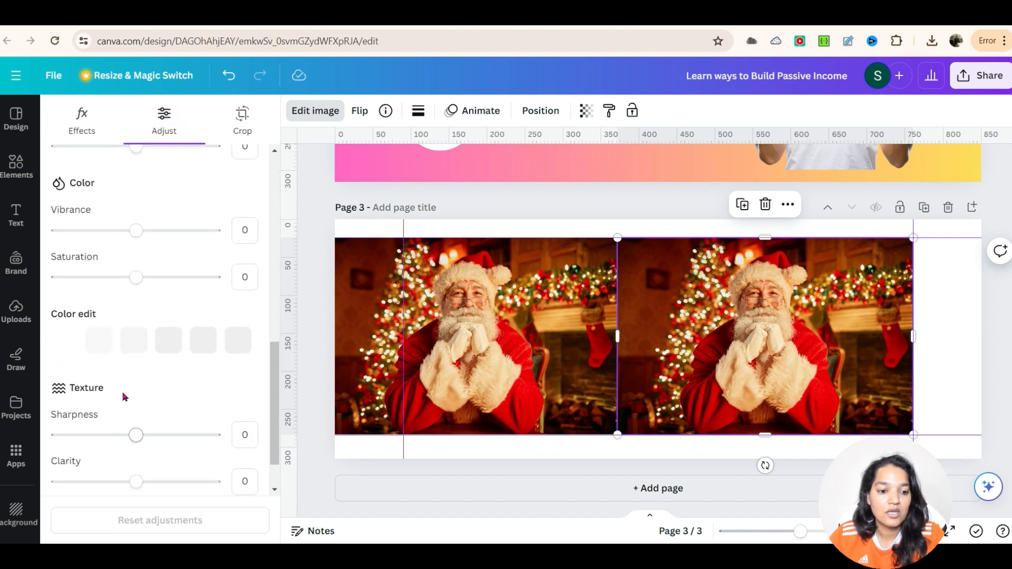
{"action": "left_click_drag", "start_coordinate": [136, 277], "coordinate": [53, 283]}
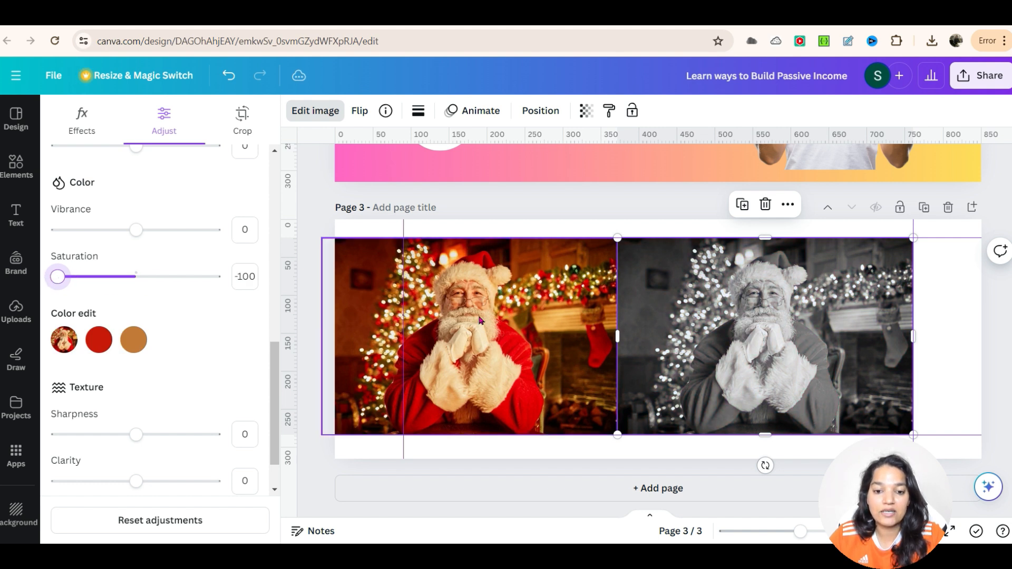
Step: Move the colour Santa photo over the grey copy and remove its background with BG Remover
{"action": "left_click_drag", "start_coordinate": [484, 322], "coordinate": [755, 345]}
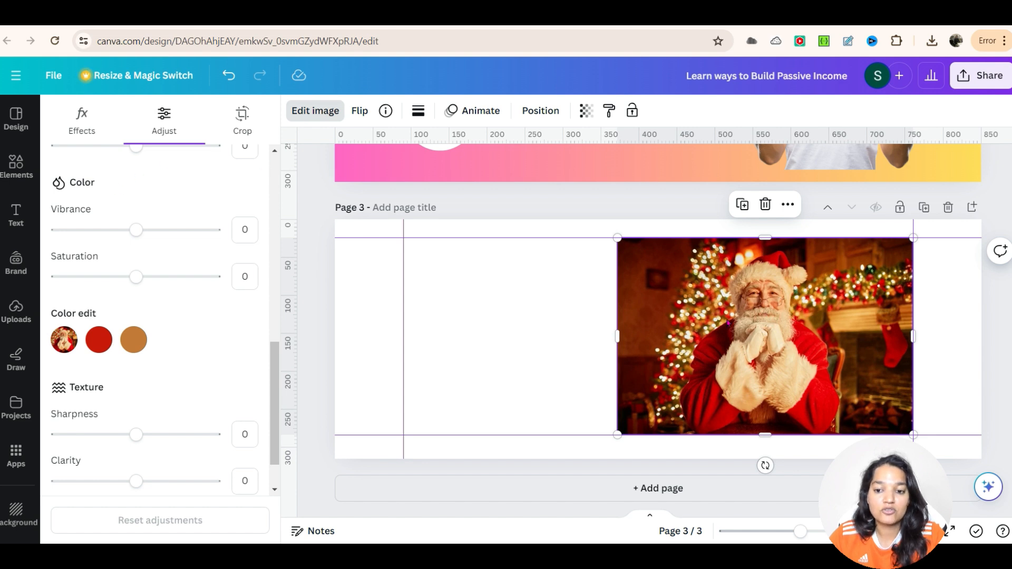
{"action": "left_click", "coordinate": [315, 112]}
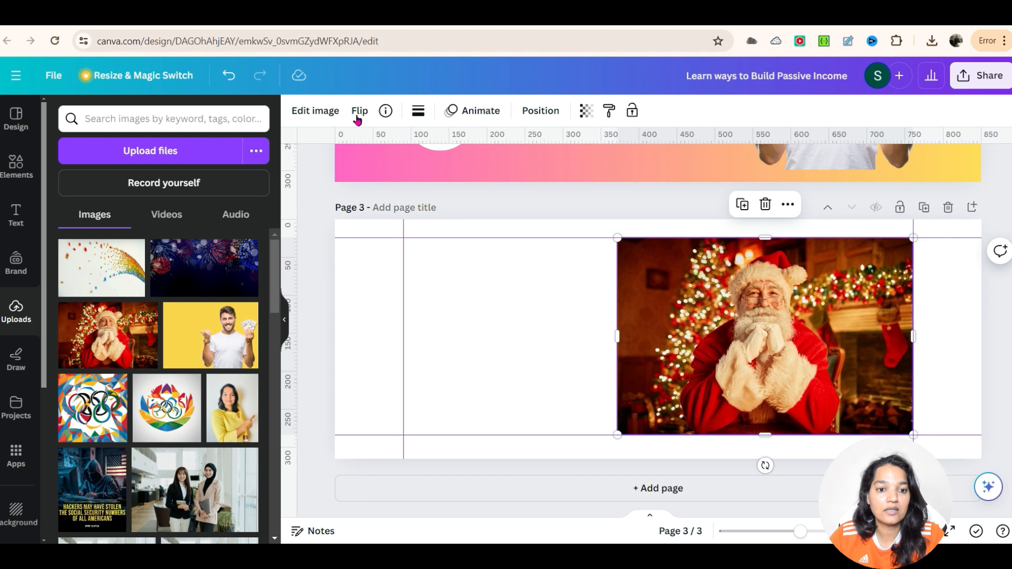
{"action": "left_click", "coordinate": [326, 110]}
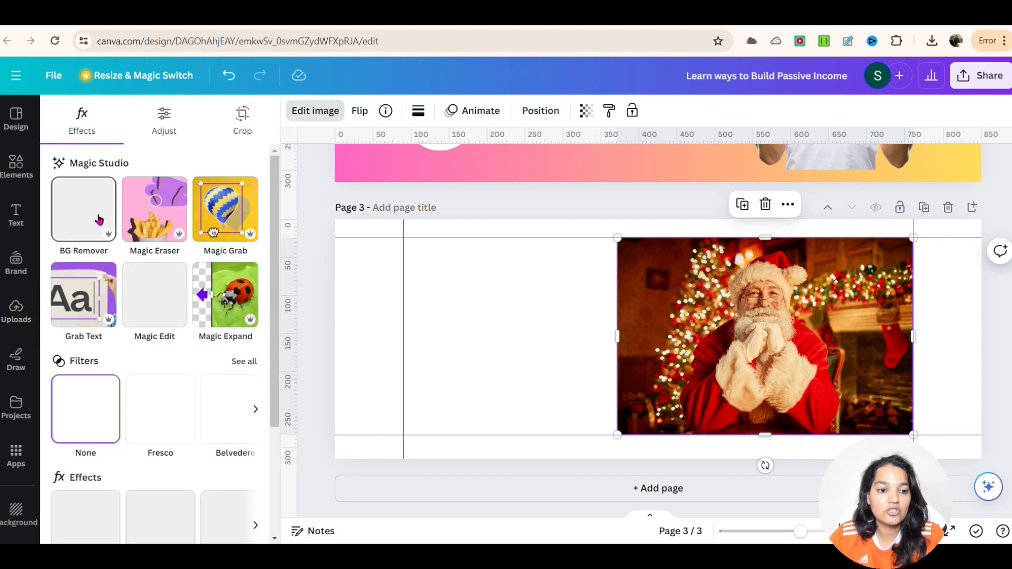
{"action": "left_click", "coordinate": [98, 218]}
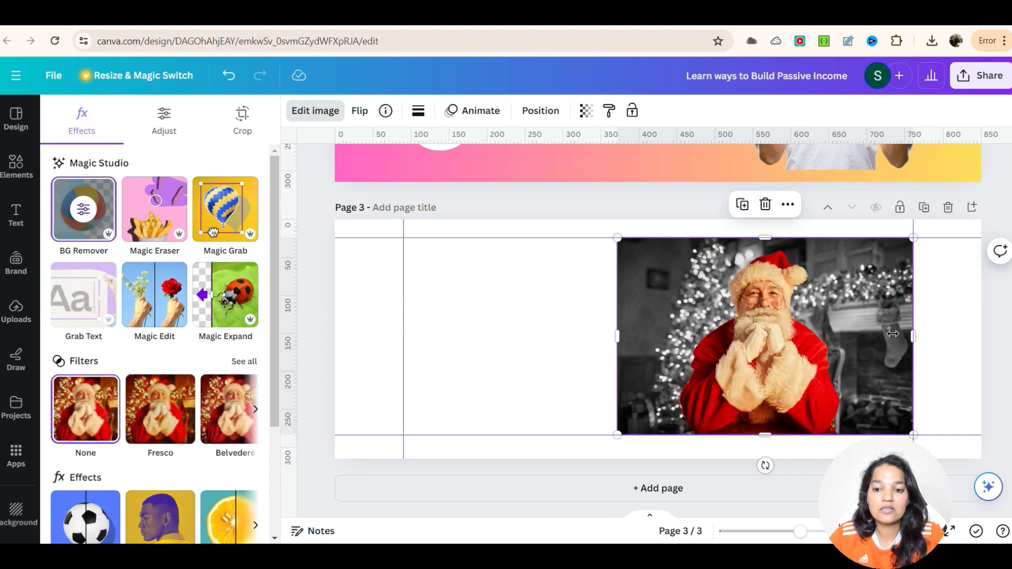
{"action": "left_click", "coordinate": [568, 324]}
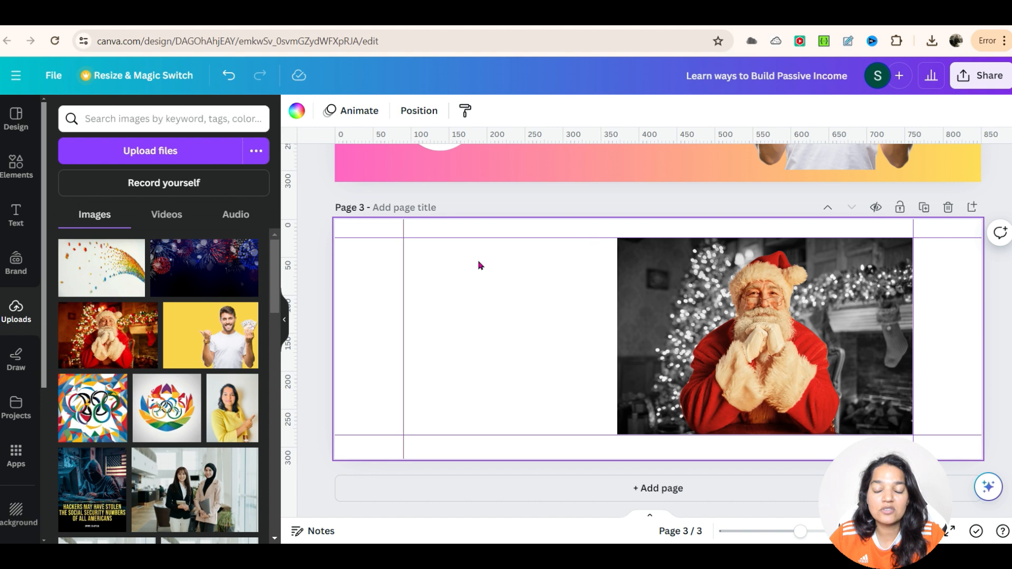
Step: Delete the grey Santa photo and move the cut-out Santa to the page's right edge
{"action": "left_click", "coordinate": [758, 349]}
{"action": "left_click_drag", "start_coordinate": [758, 349], "coordinate": [523, 345]}
{"action": "left_click", "coordinate": [802, 350]}
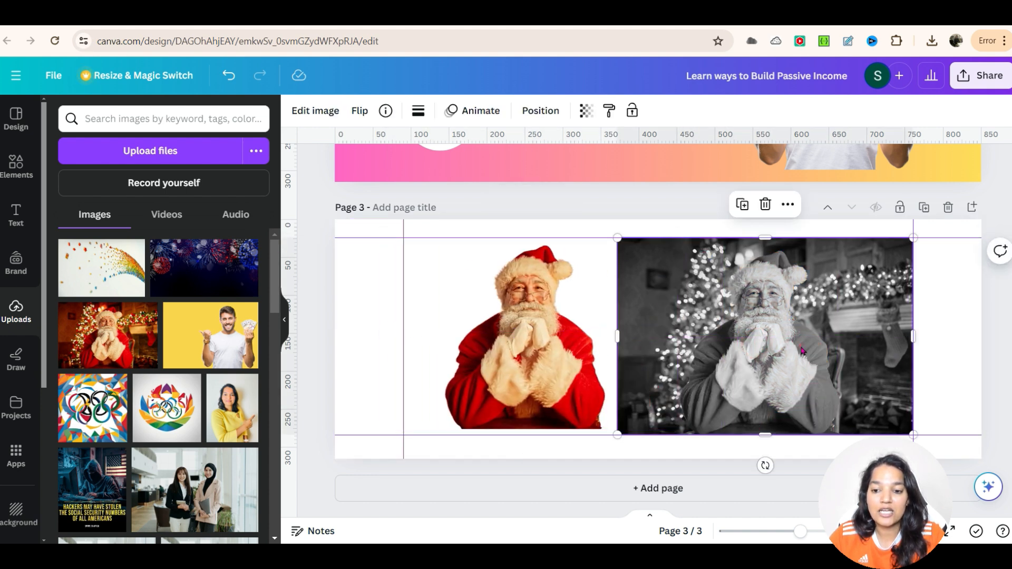
{"action": "left_click", "coordinate": [757, 204]}
{"action": "left_click_drag", "start_coordinate": [554, 336], "coordinate": [849, 348]}
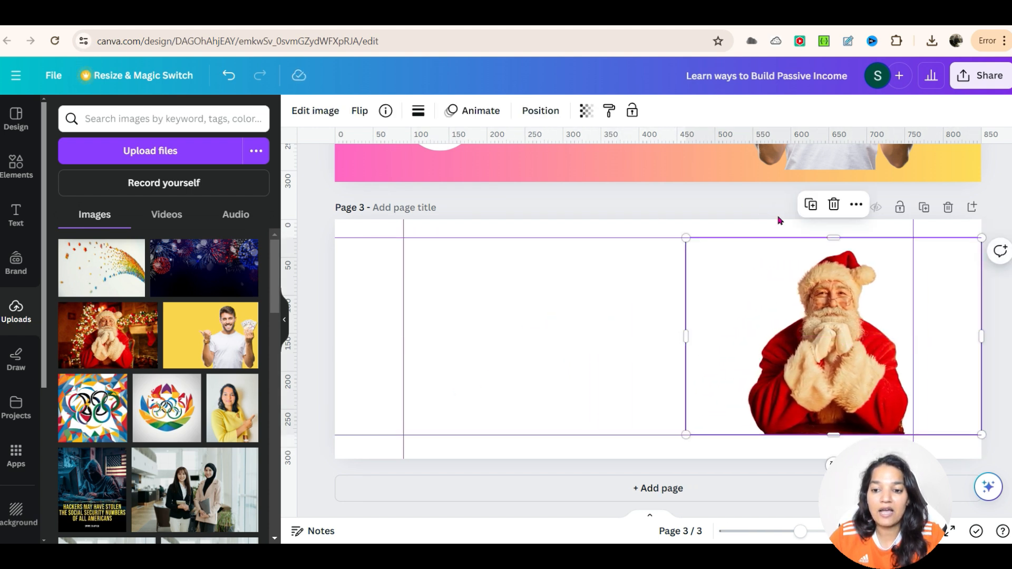
{"action": "left_click", "coordinate": [757, 209]}
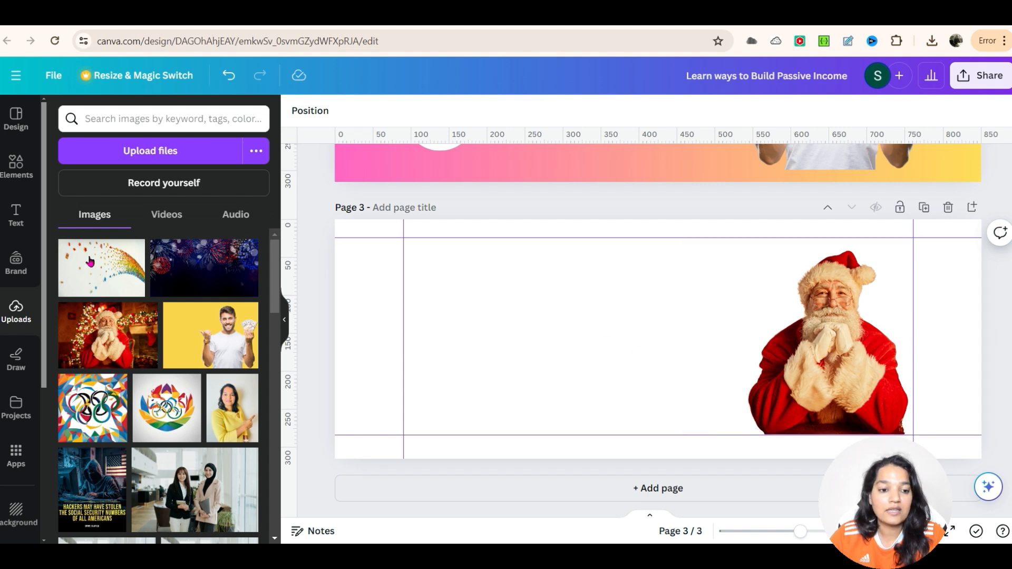
Step: Search text combinations for Christmas and add the "I'm dreaming of a White Christmas" combination to the page
{"action": "left_click", "coordinate": [20, 213]}
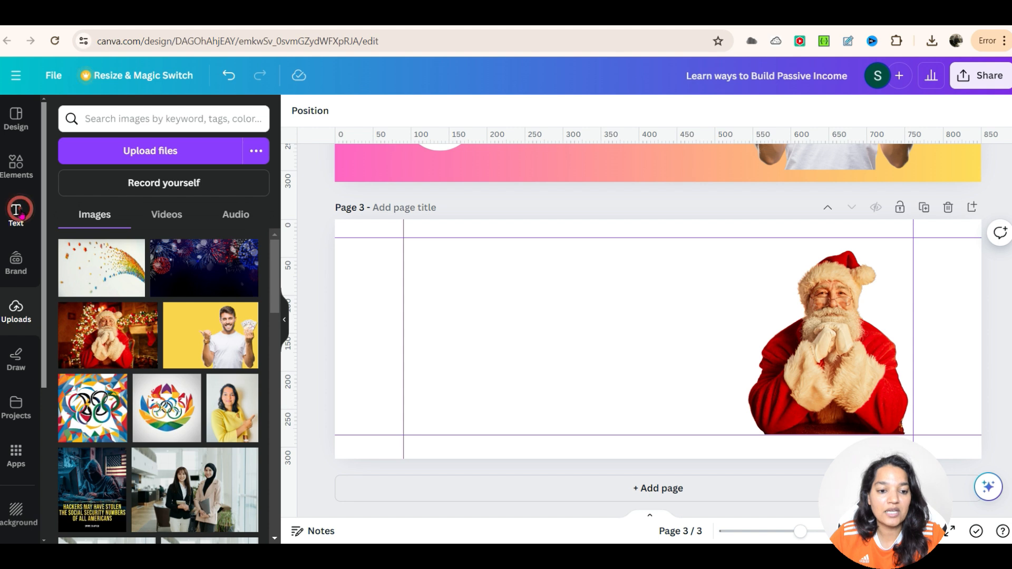
{"action": "scroll", "coordinate": [141, 359], "scroll_direction": "down", "scroll_amount": 1}
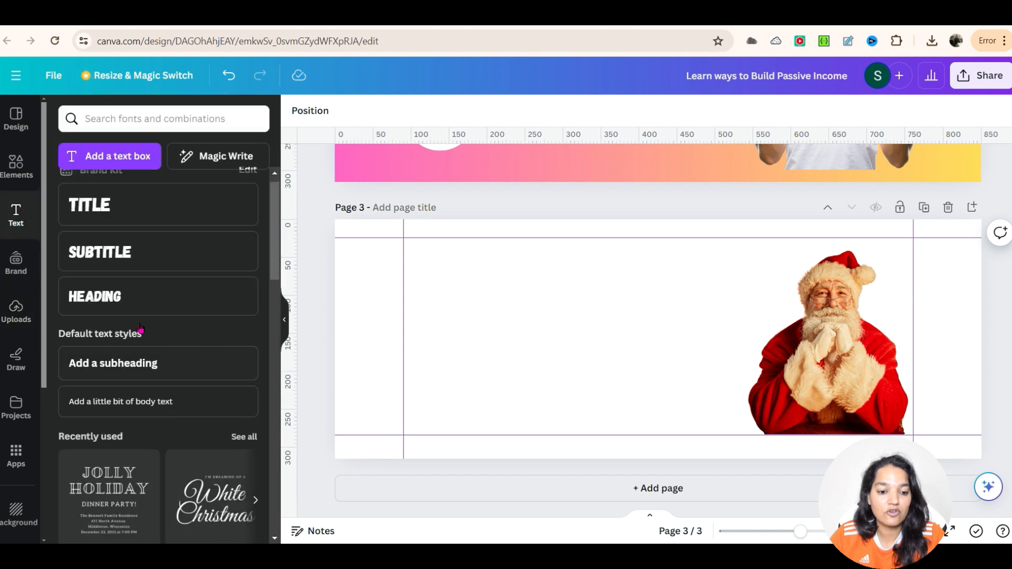
{"action": "scroll", "coordinate": [216, 514], "scroll_direction": "down", "scroll_amount": 3}
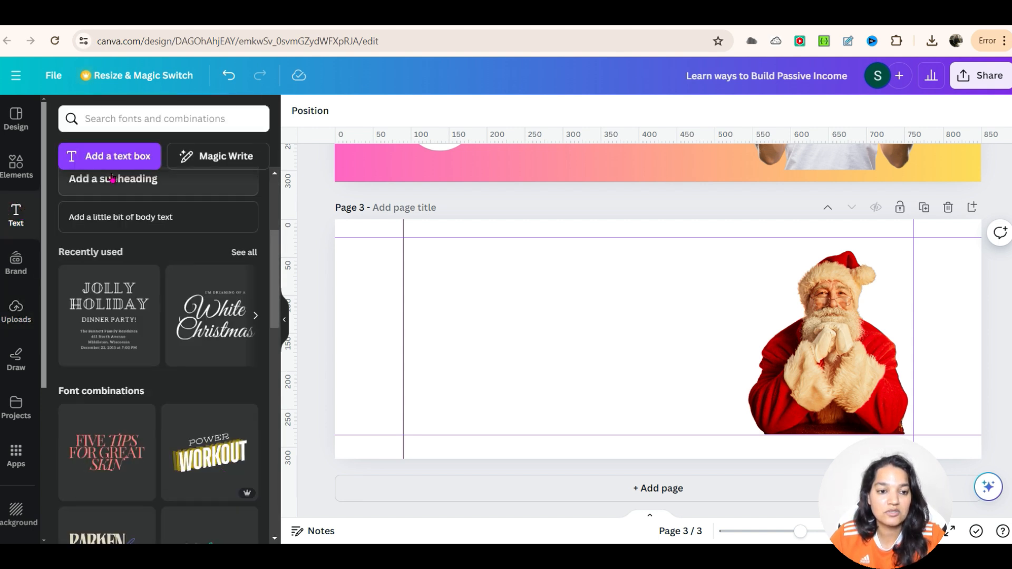
{"action": "left_click", "coordinate": [129, 122]}
{"action": "type", "text": "chris"}
{"action": "key", "text": "Return"}
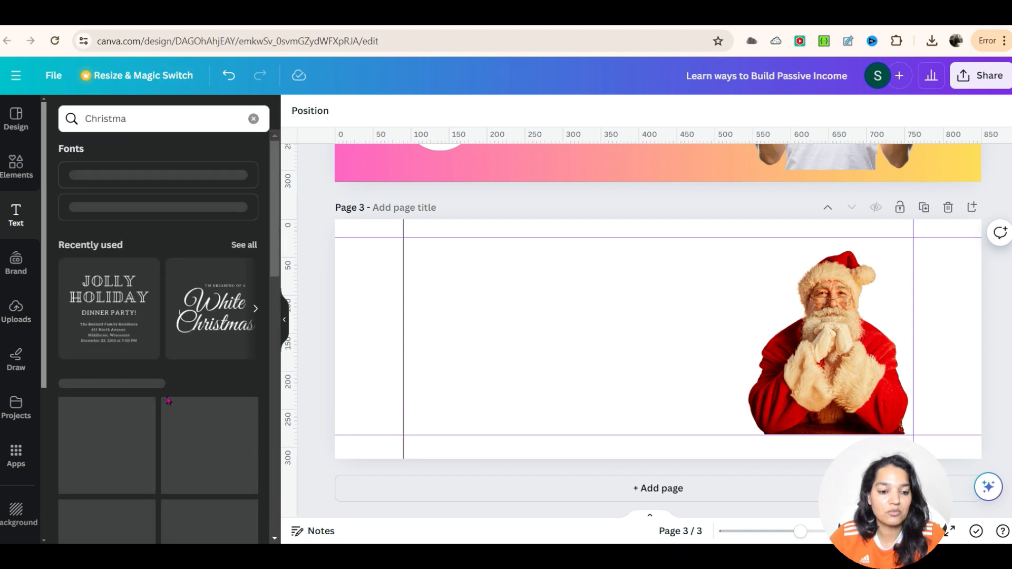
{"action": "left_click", "coordinate": [135, 118]}
{"action": "type", "text": "s"}
{"action": "key", "text": "Return"}
{"action": "scroll", "coordinate": [151, 309], "scroll_direction": "down", "scroll_amount": 5}
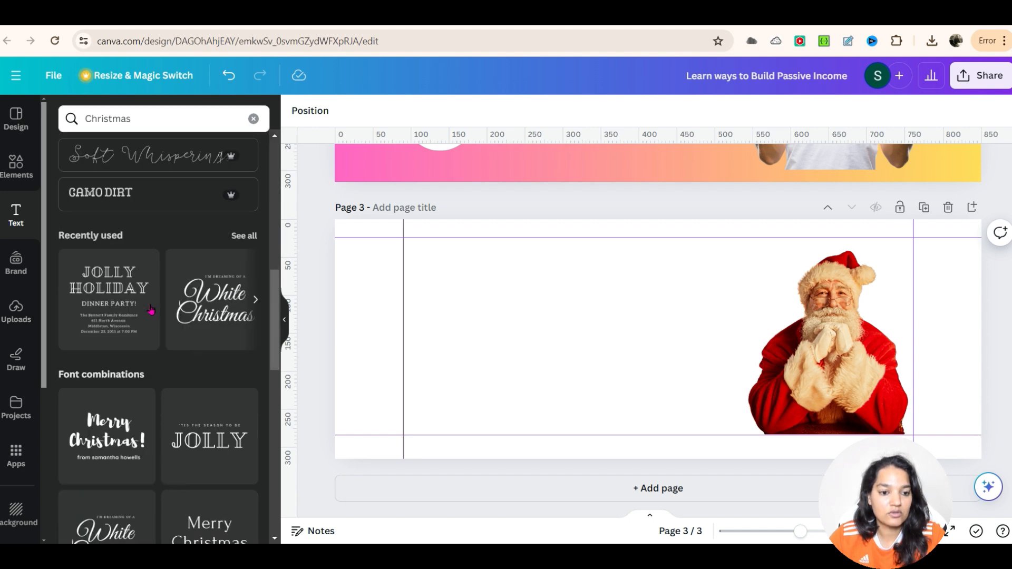
{"action": "scroll", "coordinate": [151, 309], "scroll_direction": "down", "scroll_amount": 6}
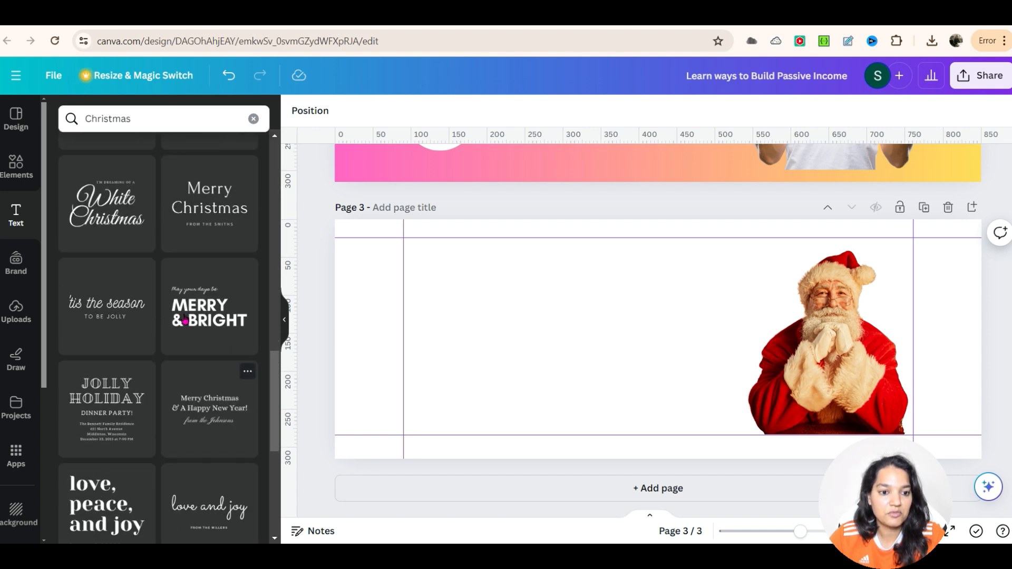
{"action": "scroll", "coordinate": [183, 319], "scroll_direction": "up", "scroll_amount": 5}
{"action": "left_click_drag", "start_coordinate": [212, 252], "coordinate": [619, 340]}
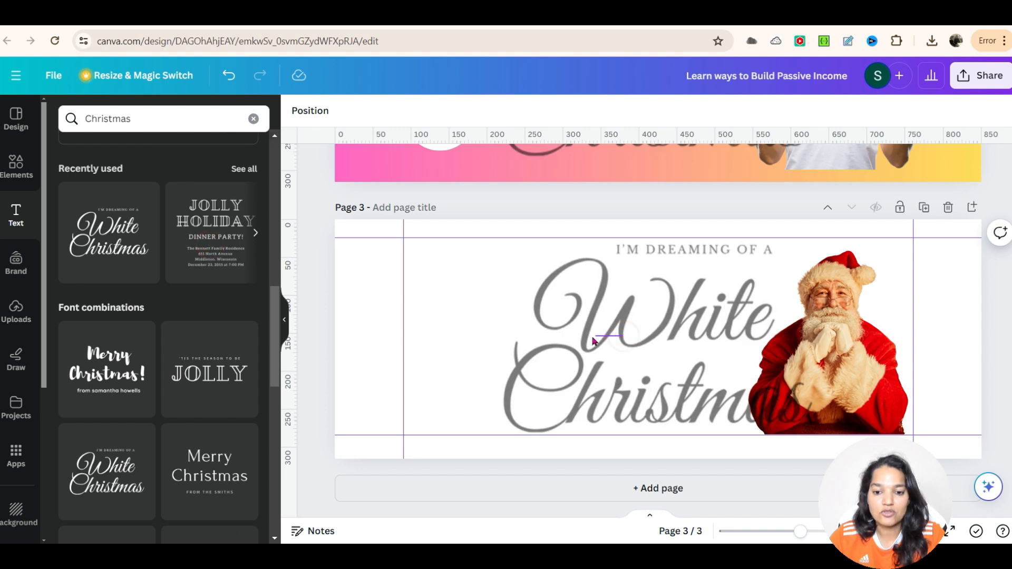
Step: Shift the cut-out Santa slightly left and nudge the Christmas text so both sit side by side
{"action": "left_click", "coordinate": [660, 347]}
{"action": "left_click", "coordinate": [658, 343]}
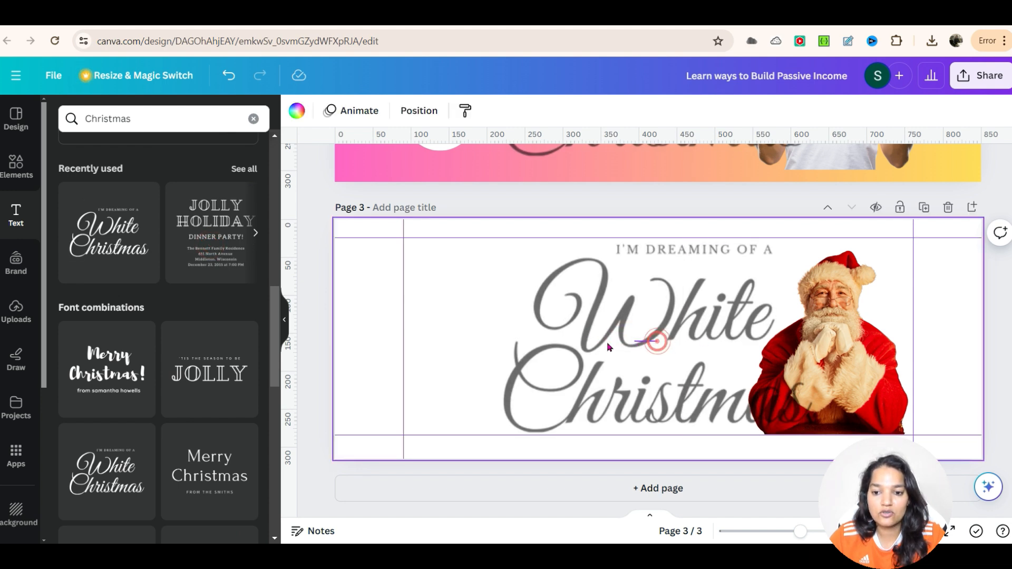
{"action": "left_click", "coordinate": [490, 209]}
{"action": "left_click", "coordinate": [488, 206]}
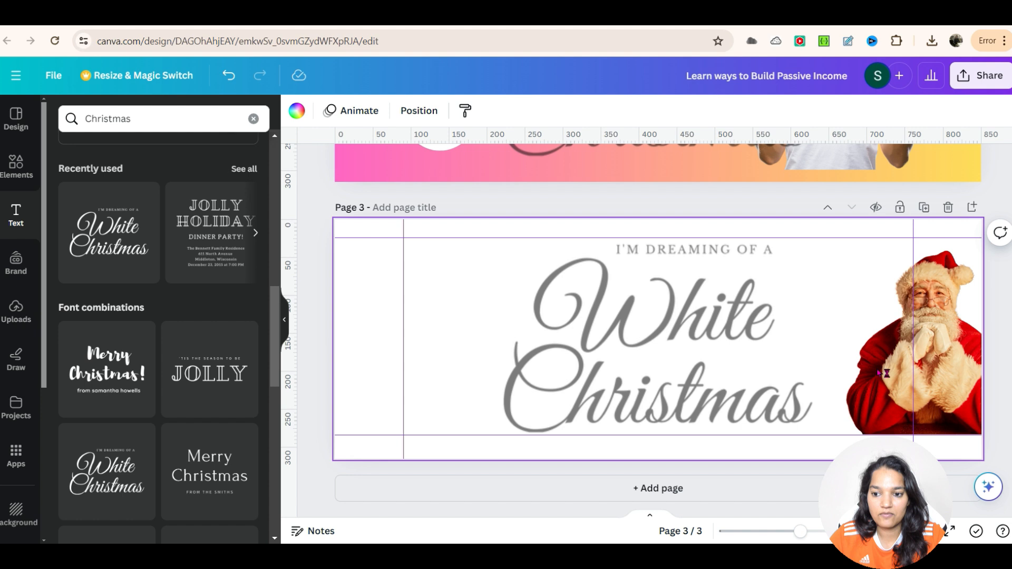
{"action": "left_click", "coordinate": [887, 373]}
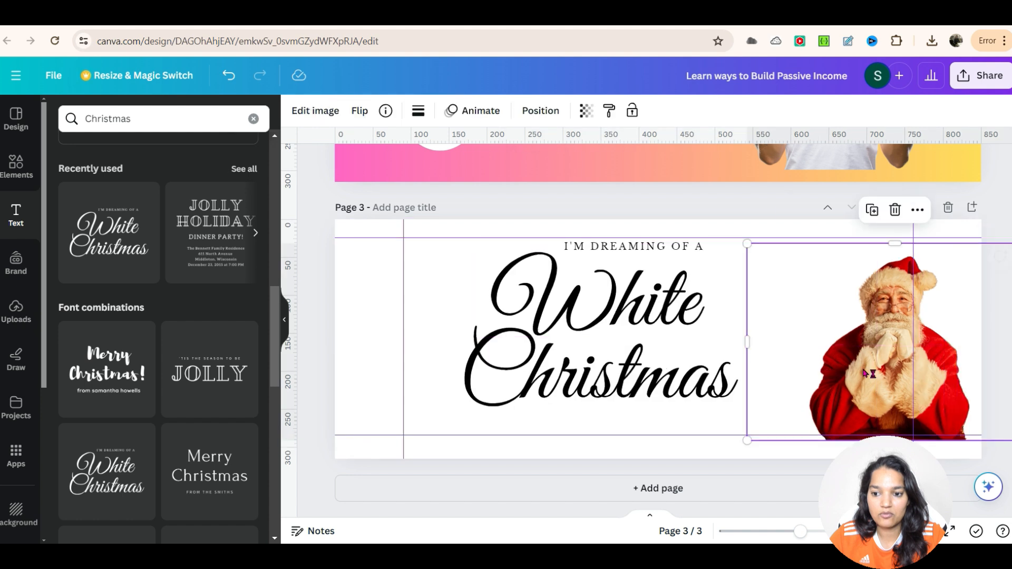
{"action": "left_click_drag", "start_coordinate": [886, 373], "coordinate": [810, 364]}
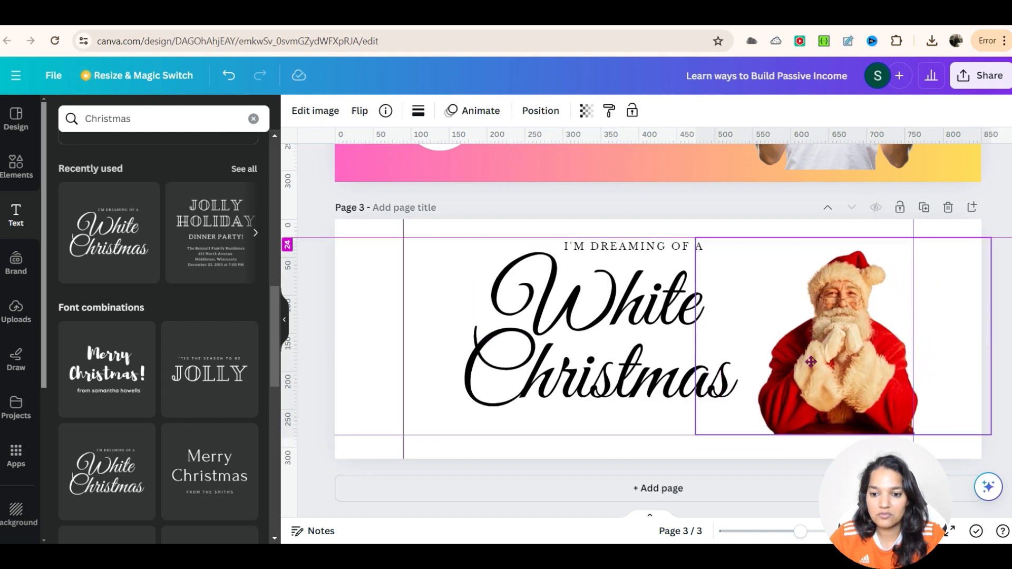
{"action": "left_click_drag", "start_coordinate": [611, 347], "coordinate": [595, 346]}
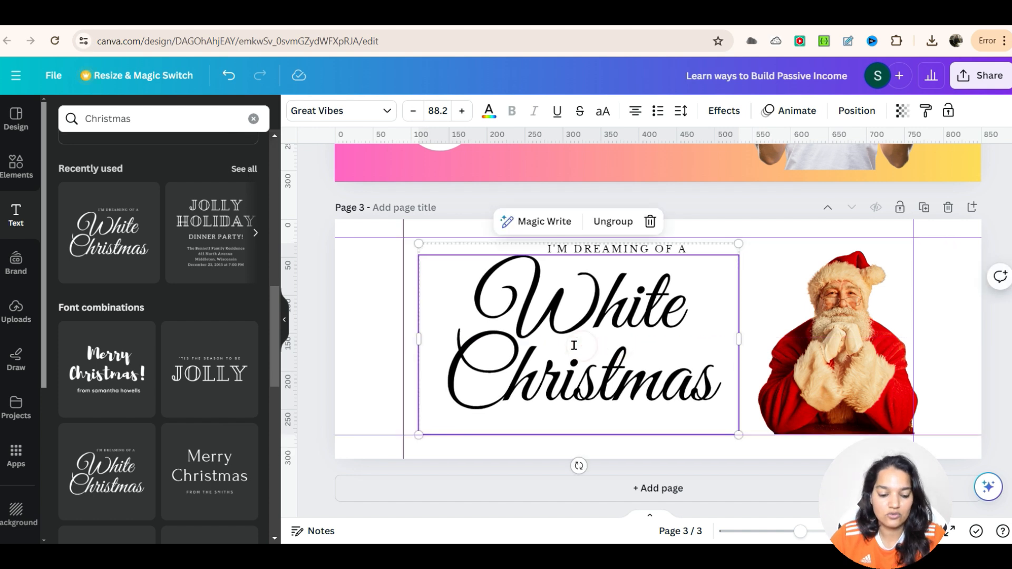
Step: Replace the "White Christmas" words with "Merry Christmas"
{"action": "double_click", "coordinate": [573, 345]}
{"action": "type", "text": "Me"}
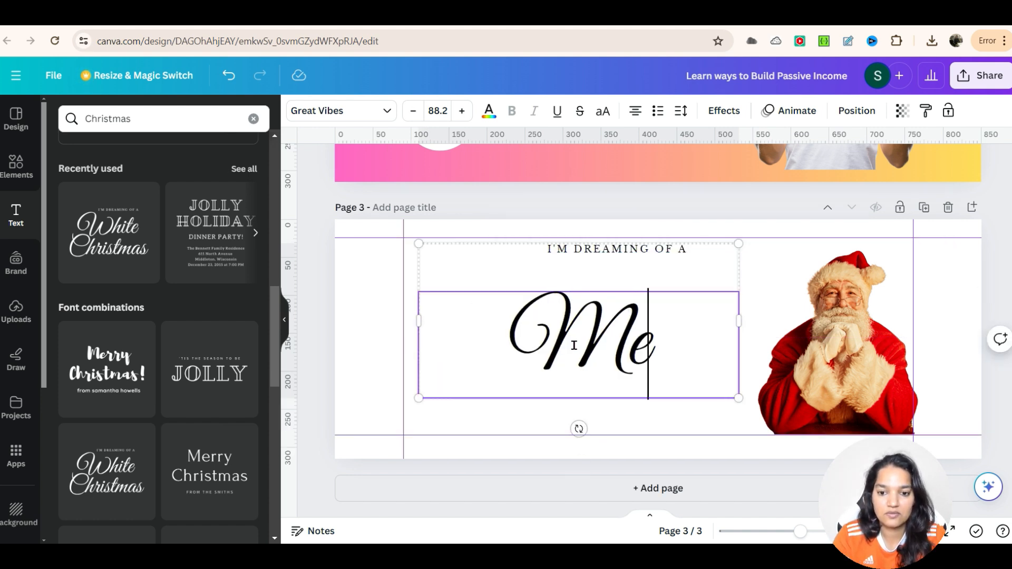
{"action": "type", "text": "rry Ch"}
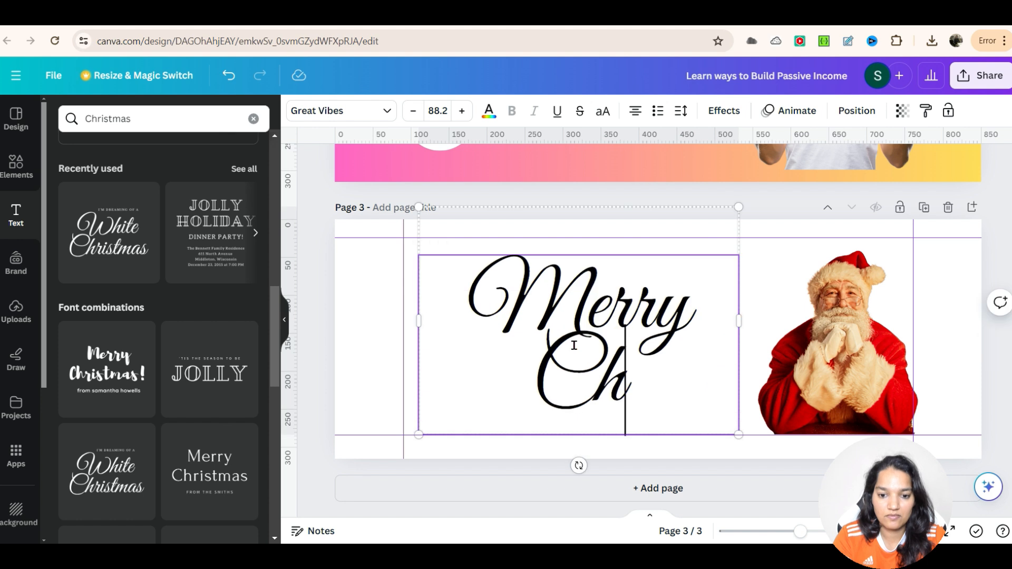
{"action": "type", "text": "ristmas"}
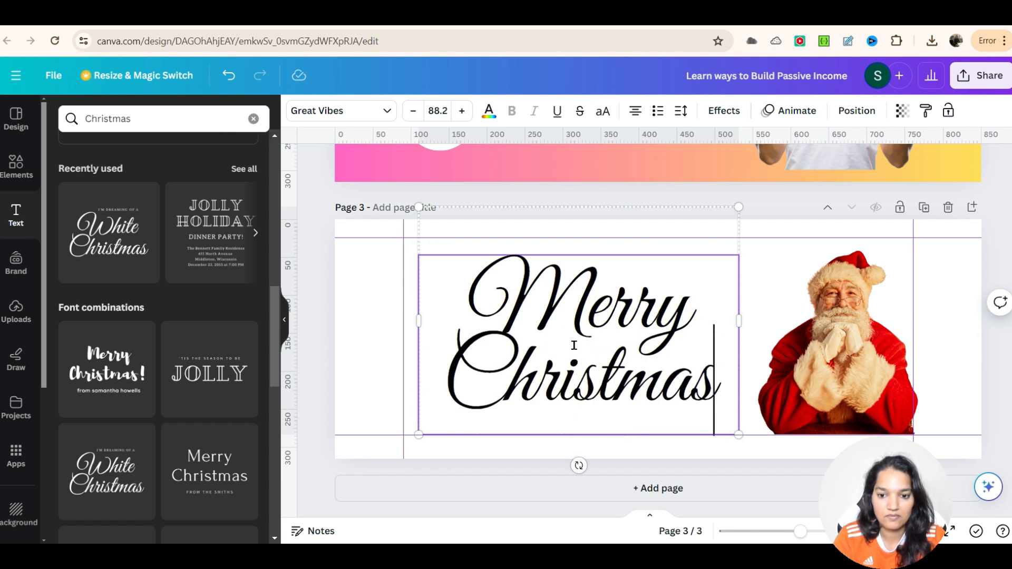
{"action": "left_click", "coordinate": [339, 362]}
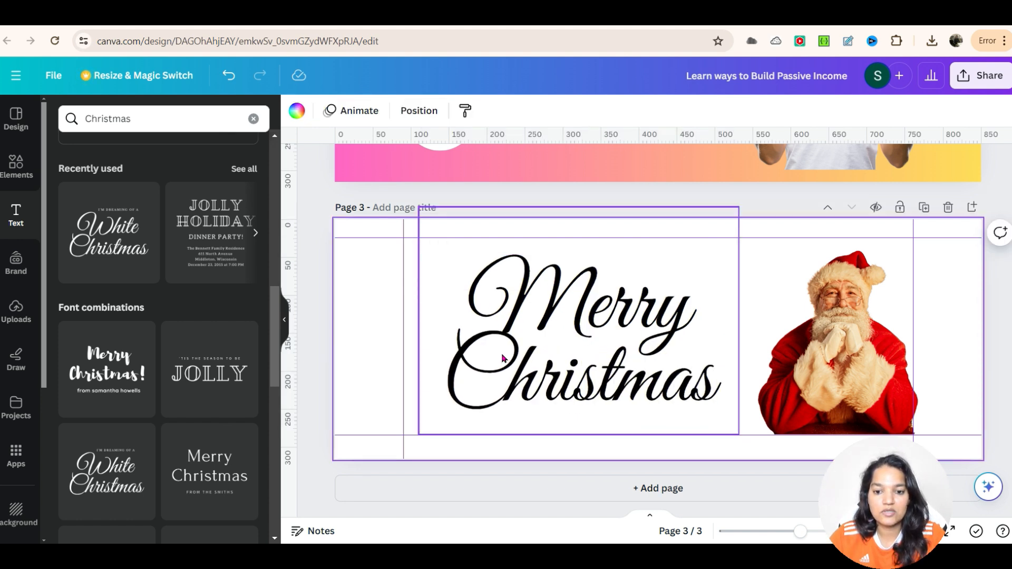
Step: Colour the Merry Christmas text with a dark red #370101 picked from the Santa photo using the eyedropper
{"action": "left_click", "coordinate": [497, 349]}
{"action": "double_click", "coordinate": [584, 328]}
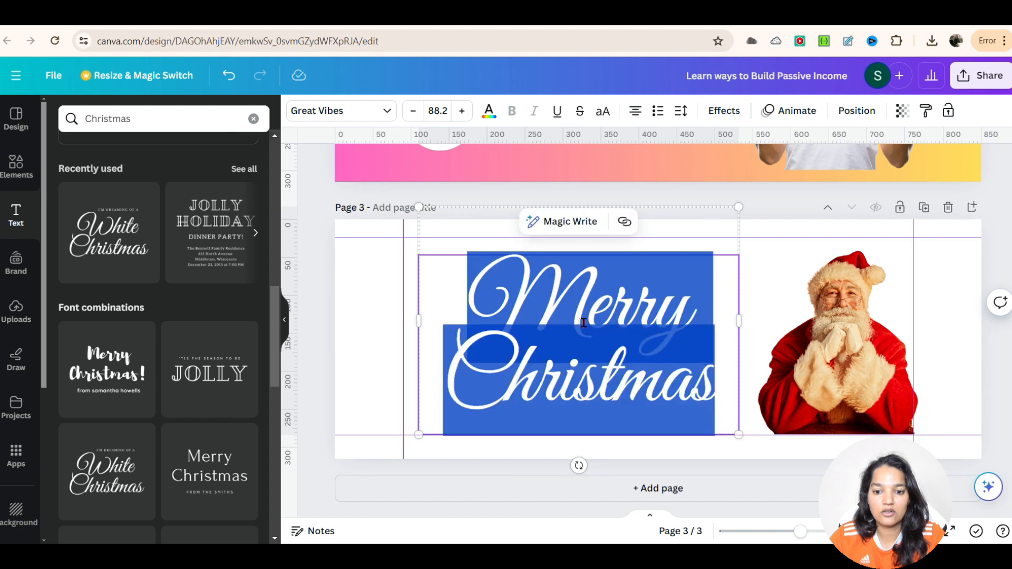
{"action": "left_click", "coordinate": [489, 113]}
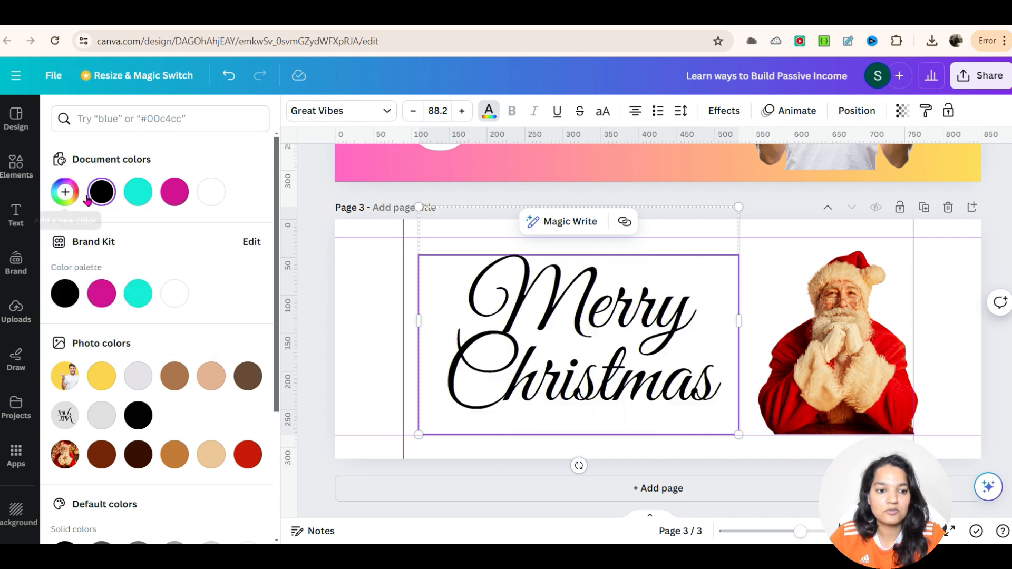
{"action": "left_click", "coordinate": [65, 191]}
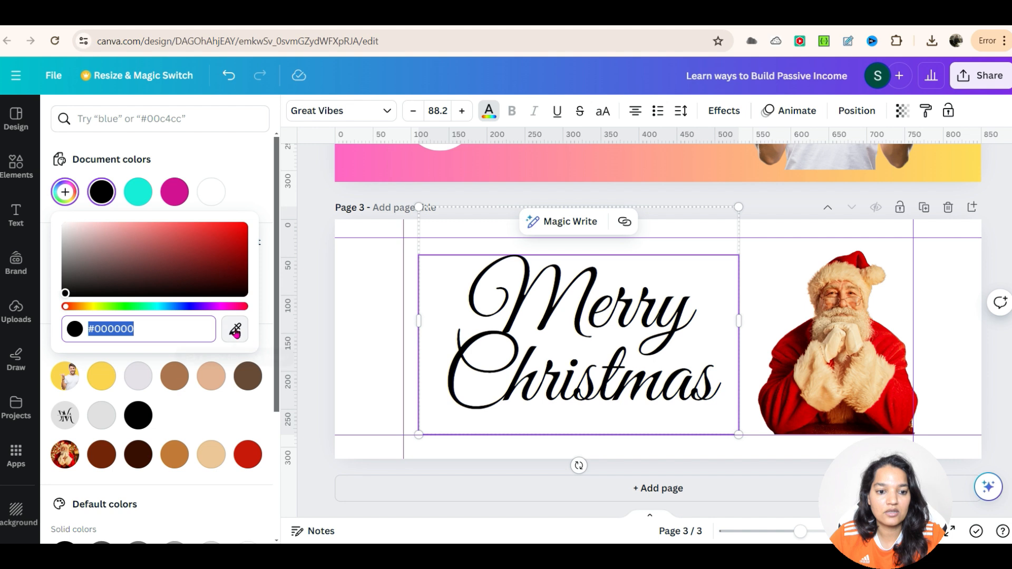
{"action": "left_click", "coordinate": [235, 329]}
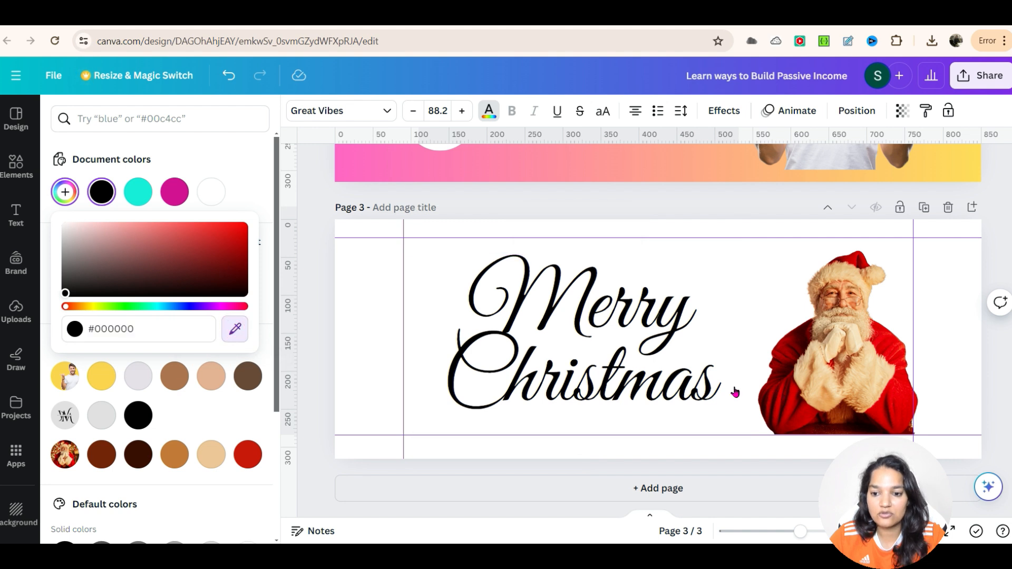
{"action": "left_click", "coordinate": [234, 330]}
{"action": "left_click", "coordinate": [234, 331]}
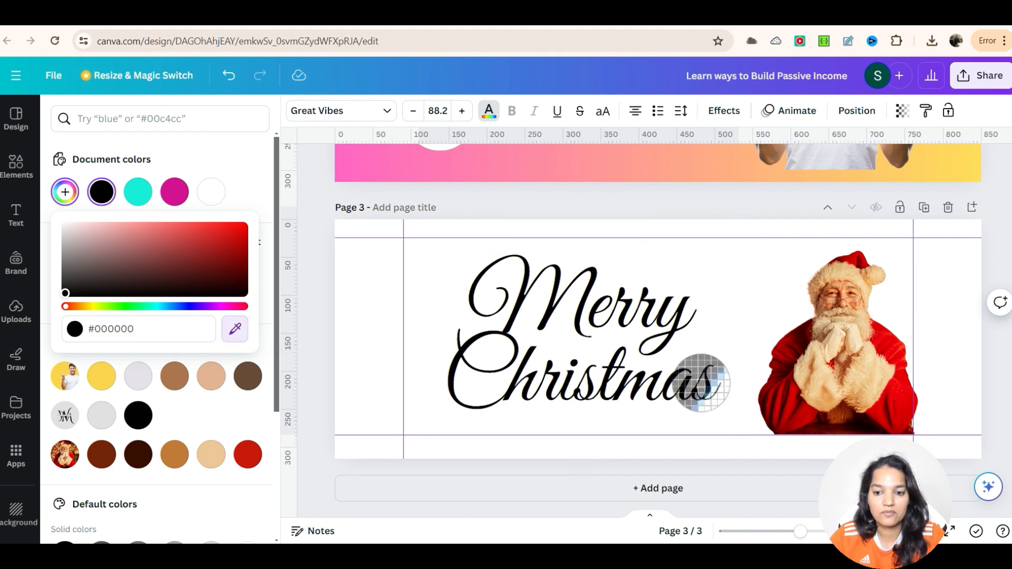
{"action": "left_click", "coordinate": [782, 410]}
Step: Recolour the Merry Christmas text with the red #830001 picked from Santa's suit using the eyedropper
{"action": "double_click", "coordinate": [602, 357]}
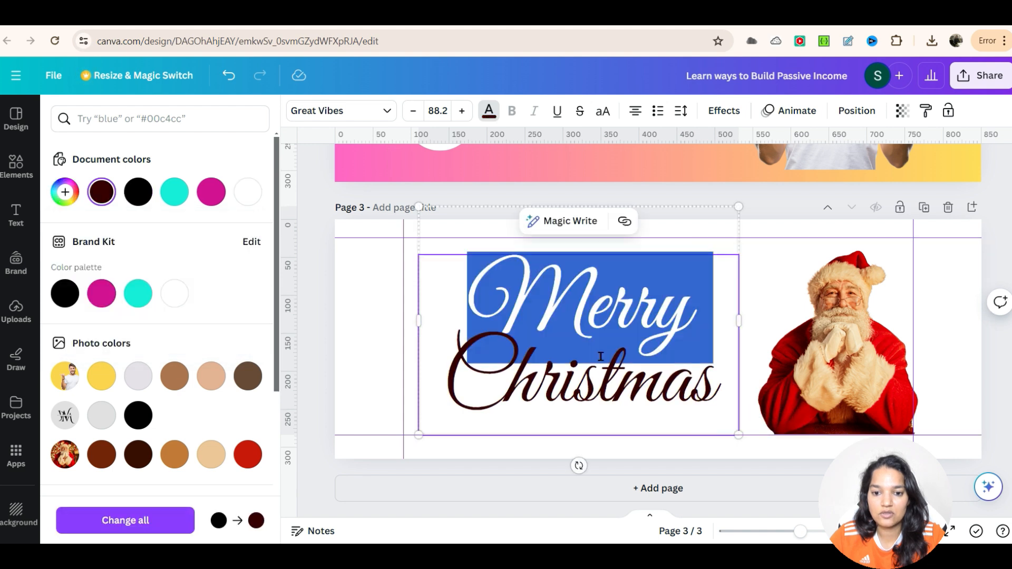
{"action": "left_click", "coordinate": [64, 188]}
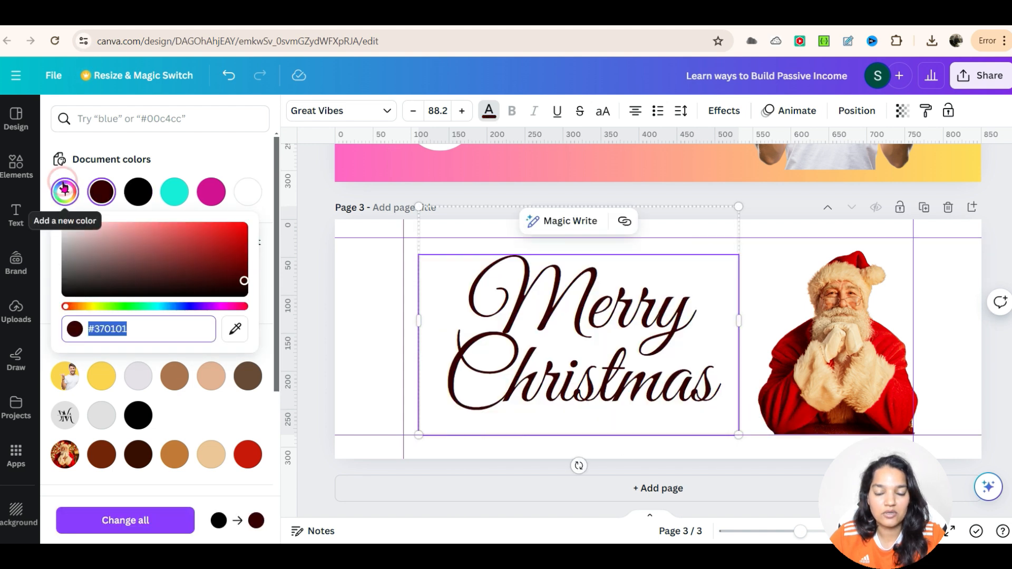
{"action": "left_click", "coordinate": [235, 328]}
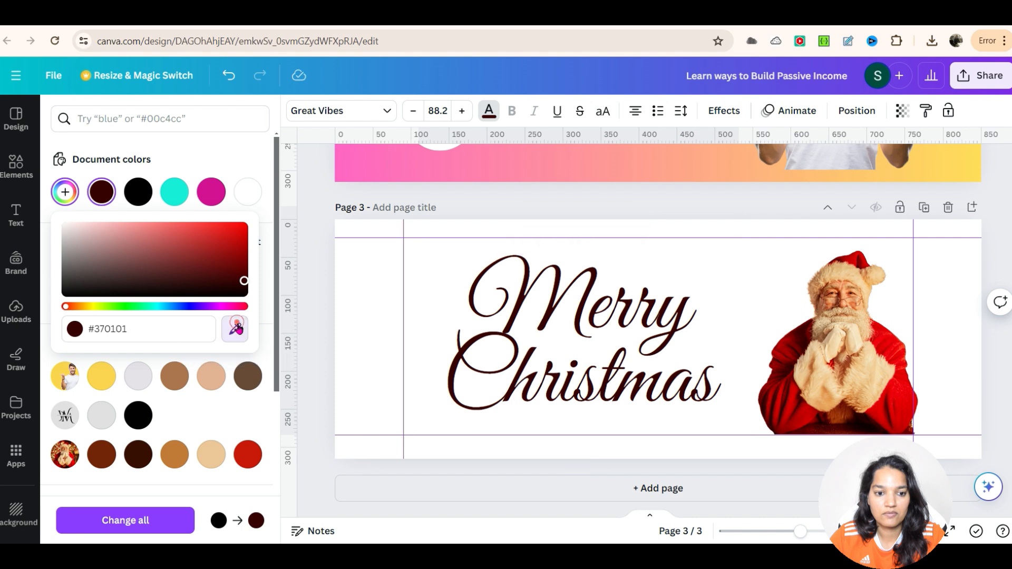
{"action": "left_click", "coordinate": [784, 405]}
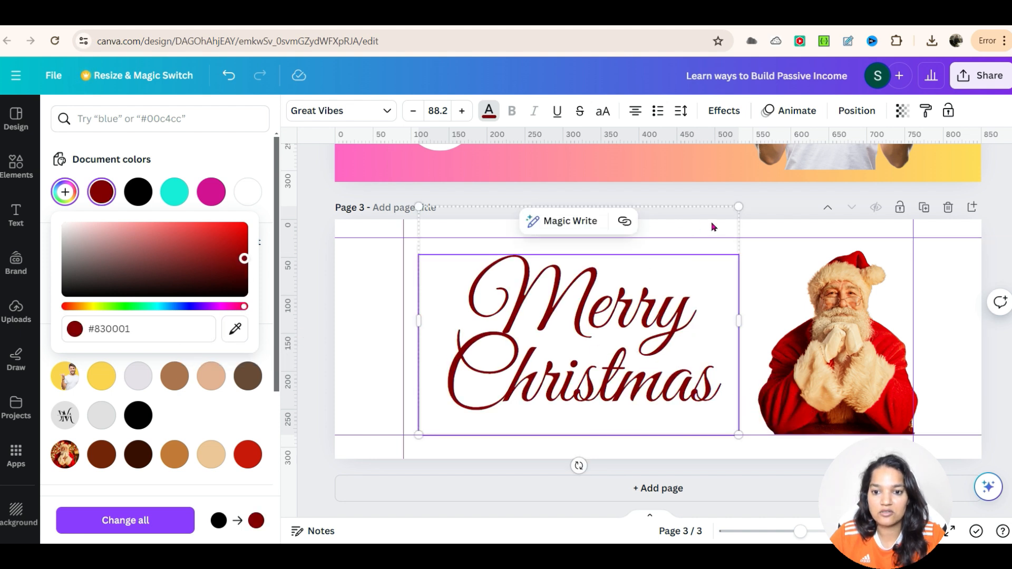
{"action": "left_click", "coordinate": [368, 480]}
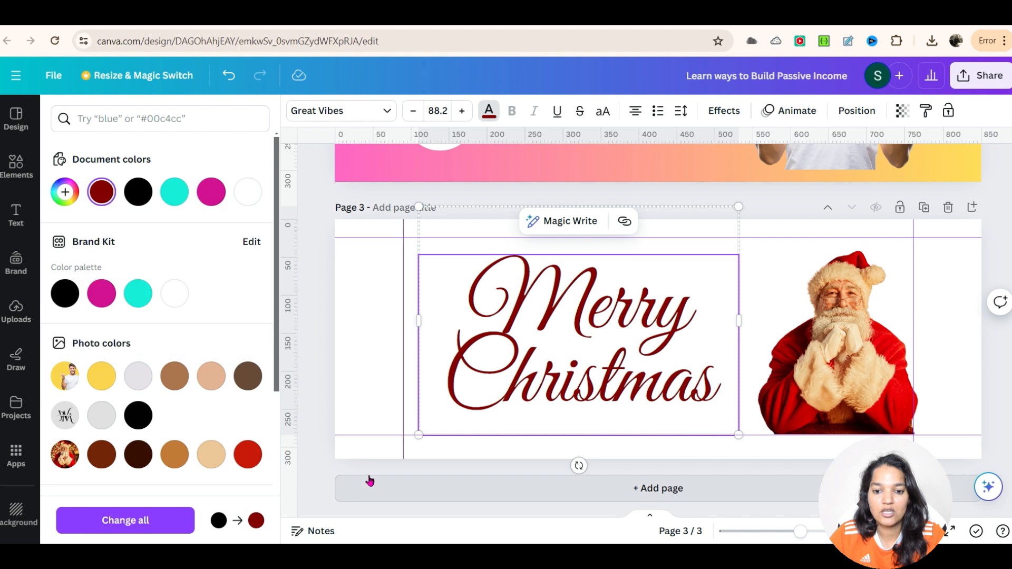
Step: Add a new blank page after the Christmas cover
{"action": "key", "text": "ctrl+Return"}
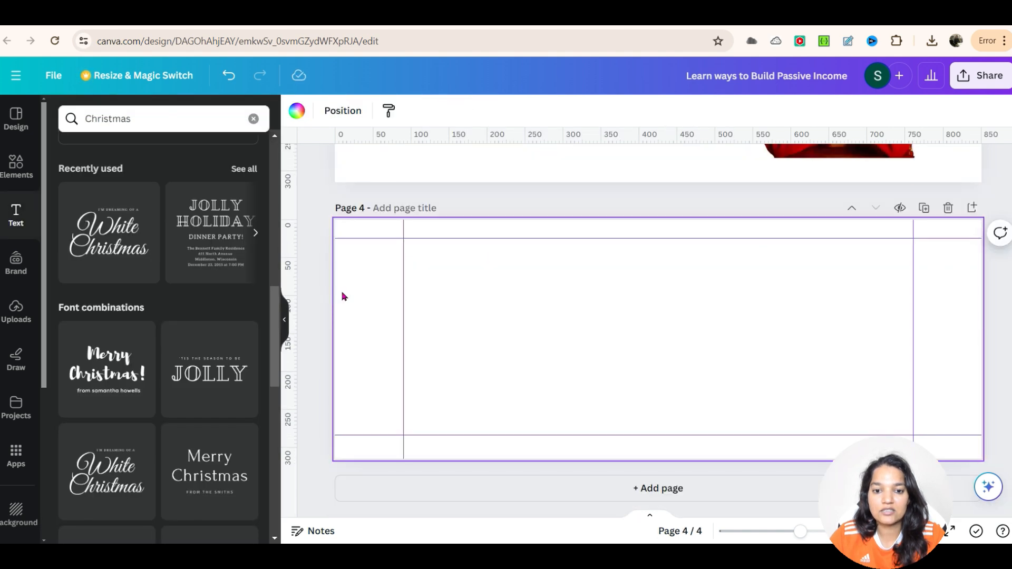
{"action": "scroll", "coordinate": [405, 319], "scroll_direction": "up", "scroll_amount": 3}
{"action": "scroll", "coordinate": [422, 315], "scroll_direction": "up", "scroll_amount": 4}
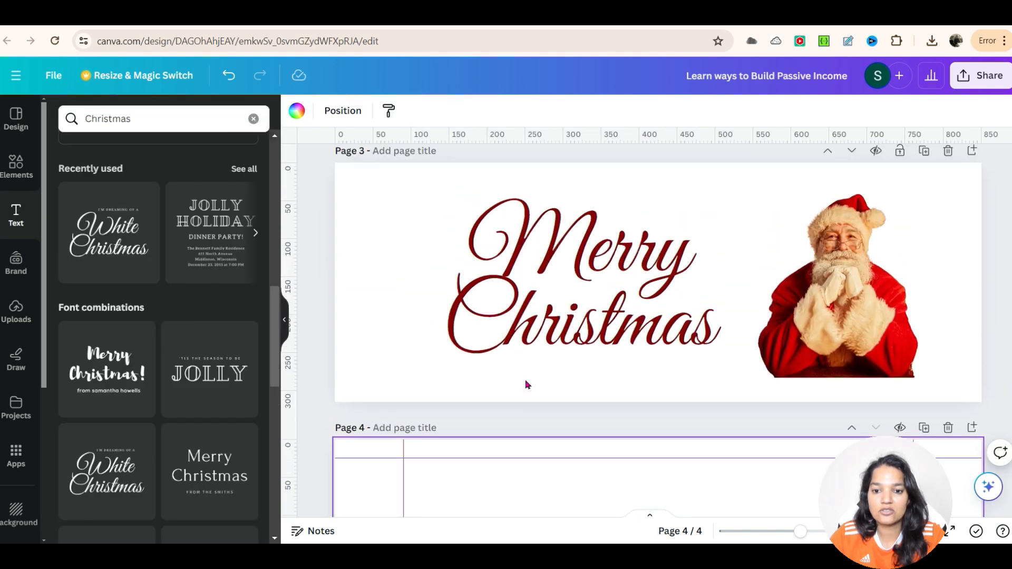
{"action": "scroll", "coordinate": [426, 379], "scroll_direction": "down", "scroll_amount": 1}
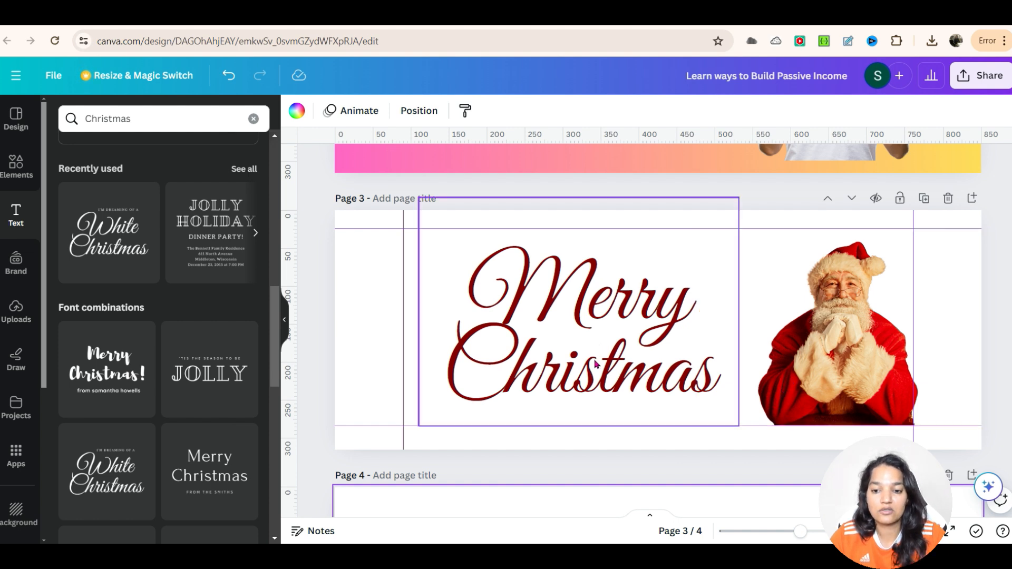
{"action": "scroll", "coordinate": [569, 361], "scroll_direction": "up", "scroll_amount": 5}
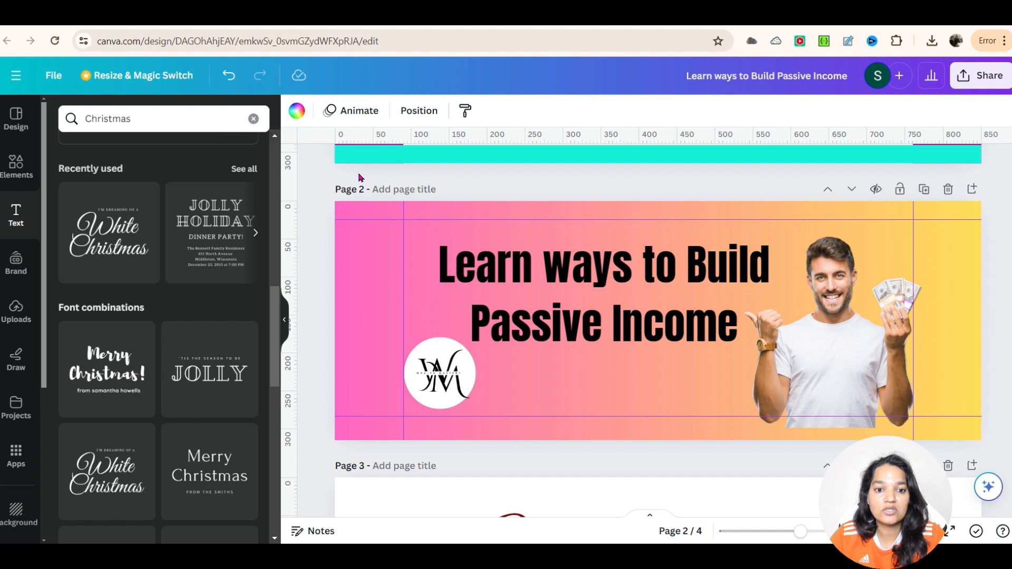
{"action": "left_click", "coordinate": [53, 77]}
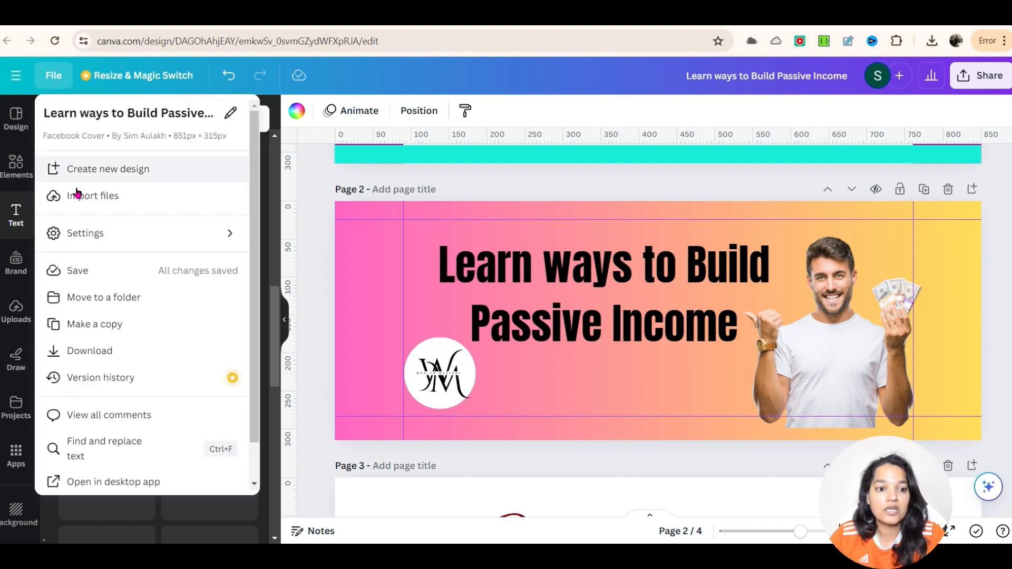
{"action": "mouse_move", "coordinate": [127, 245]}
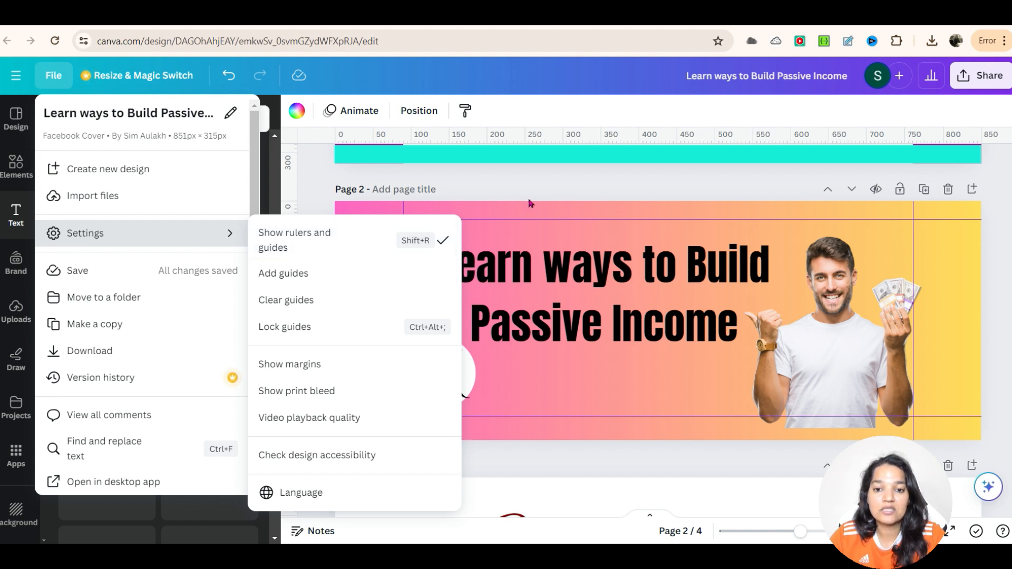
{"action": "left_click", "coordinate": [629, 166]}
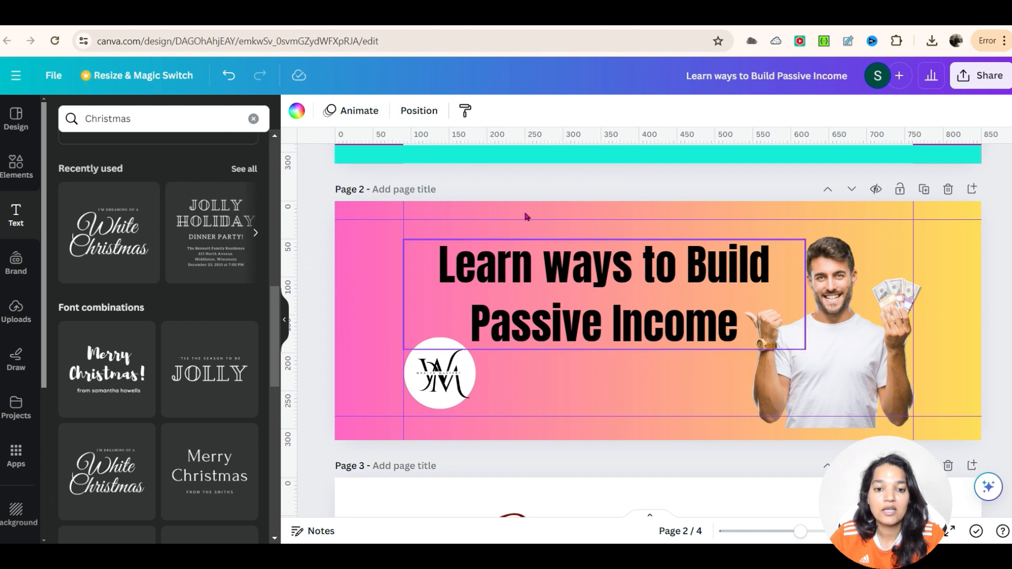
Step: Apply the Yellow and Black Digital Marketing Agency Promotional Facebook Cover template to the new page
{"action": "scroll", "coordinate": [438, 261], "scroll_direction": "down", "scroll_amount": 6}
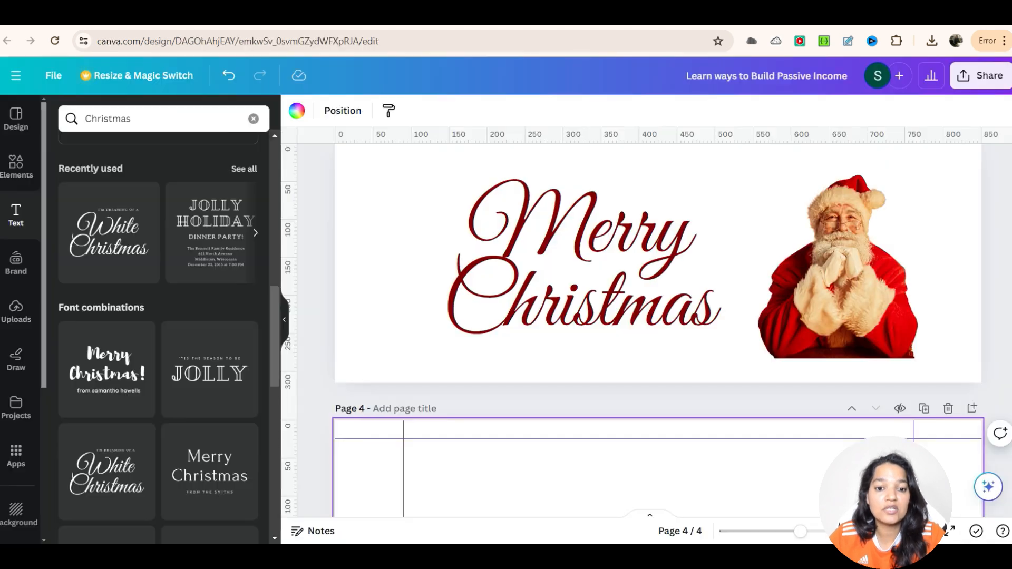
{"action": "scroll", "coordinate": [423, 323], "scroll_direction": "down", "scroll_amount": 5}
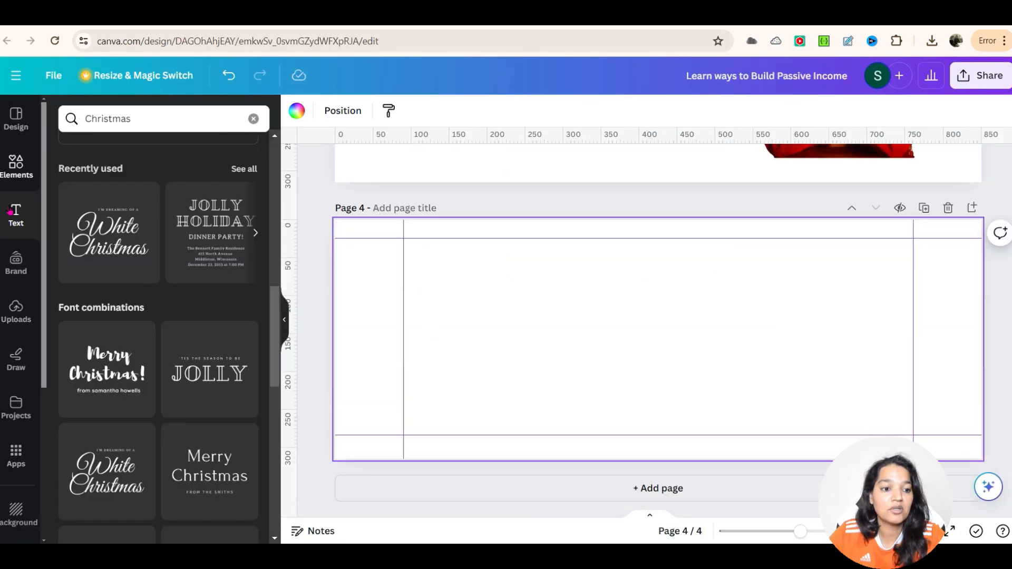
{"action": "left_click", "coordinate": [17, 126]}
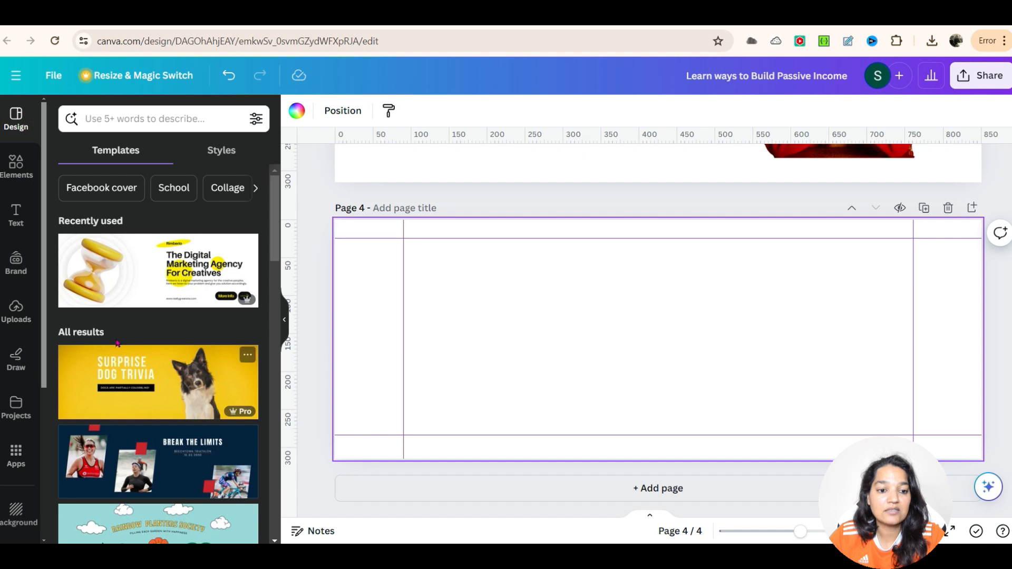
{"action": "left_click", "coordinate": [123, 278]}
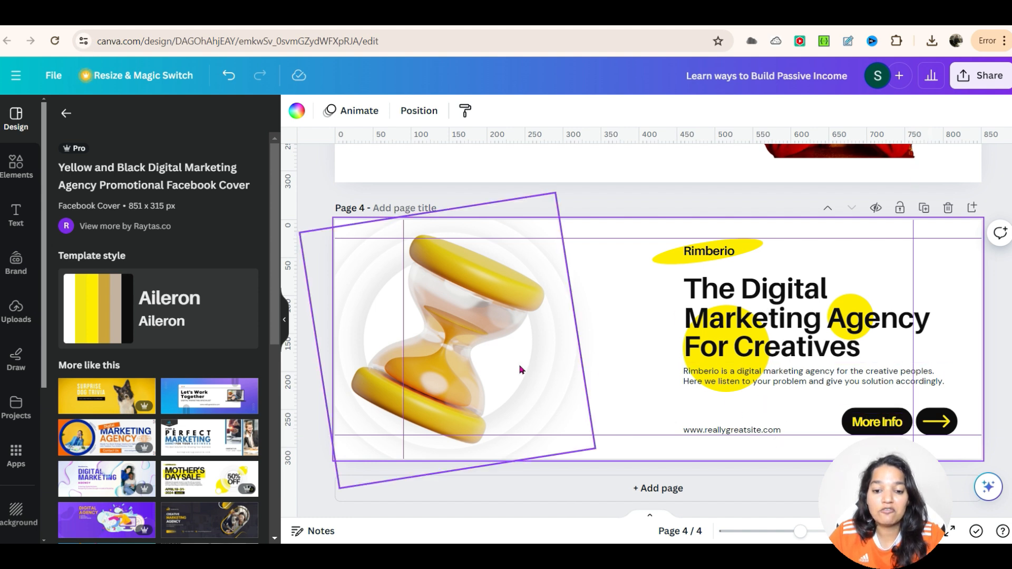
Step: Shift the hourglass image slightly right and delete the arrow button beside More Info
{"action": "left_click_drag", "start_coordinate": [431, 343], "coordinate": [482, 343]}
{"action": "left_click", "coordinate": [573, 466]}
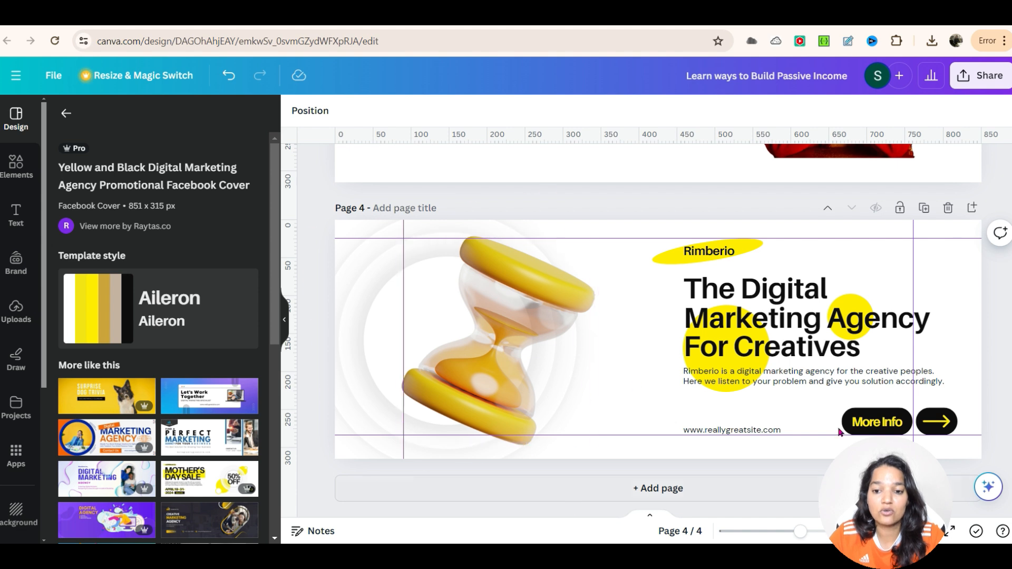
{"action": "left_click", "coordinate": [936, 421]}
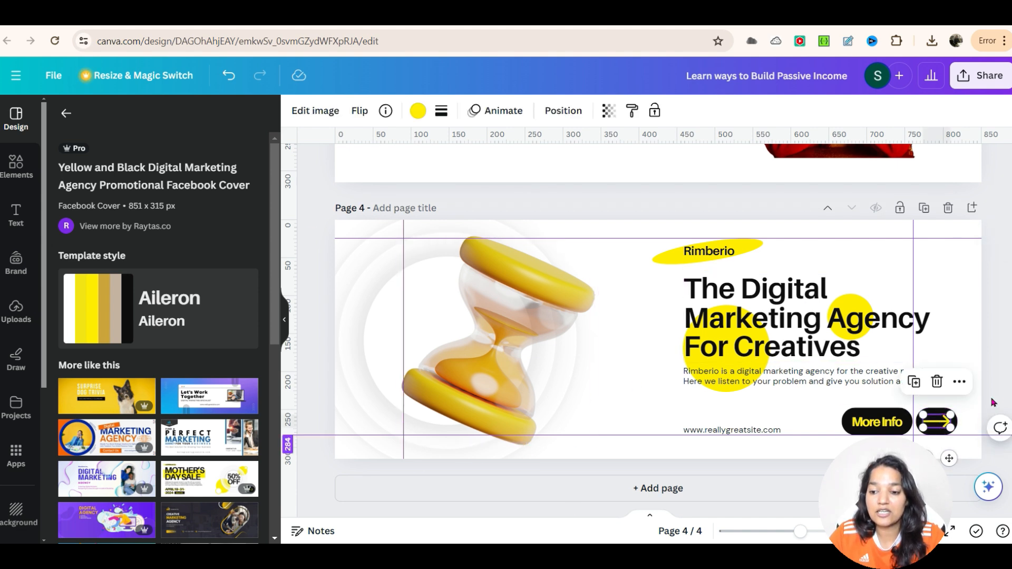
{"action": "left_click", "coordinate": [968, 411]}
{"action": "left_click_drag", "start_coordinate": [949, 397], "coordinate": [945, 425]}
{"action": "left_click", "coordinate": [956, 374]}
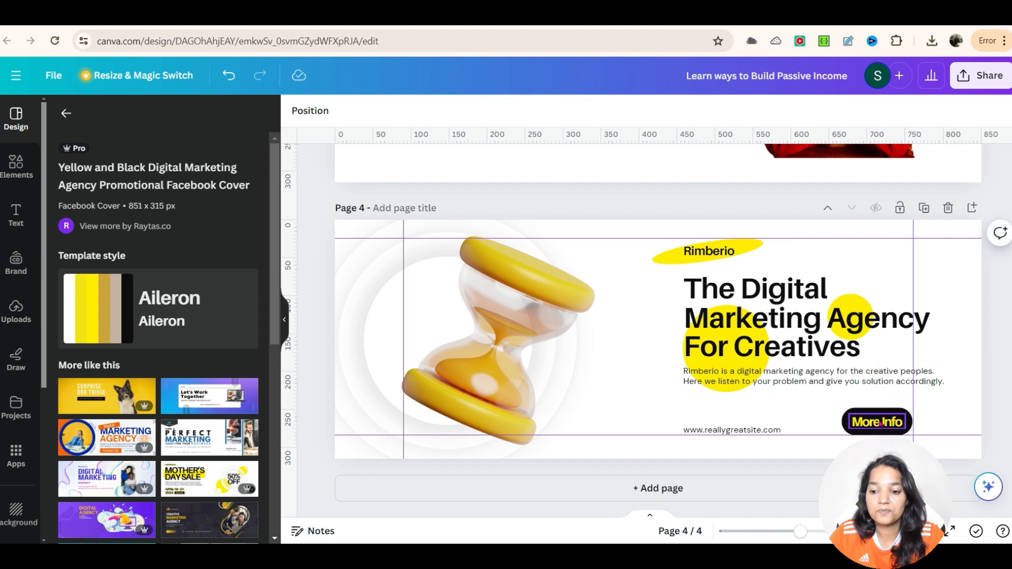
Step: Replace the Rimberio label with WealthAndHealthMastery and widen its text box to fit on one line
{"action": "left_click", "coordinate": [706, 252]}
{"action": "double_click", "coordinate": [706, 252]}
{"action": "type", "text": "Wea"}
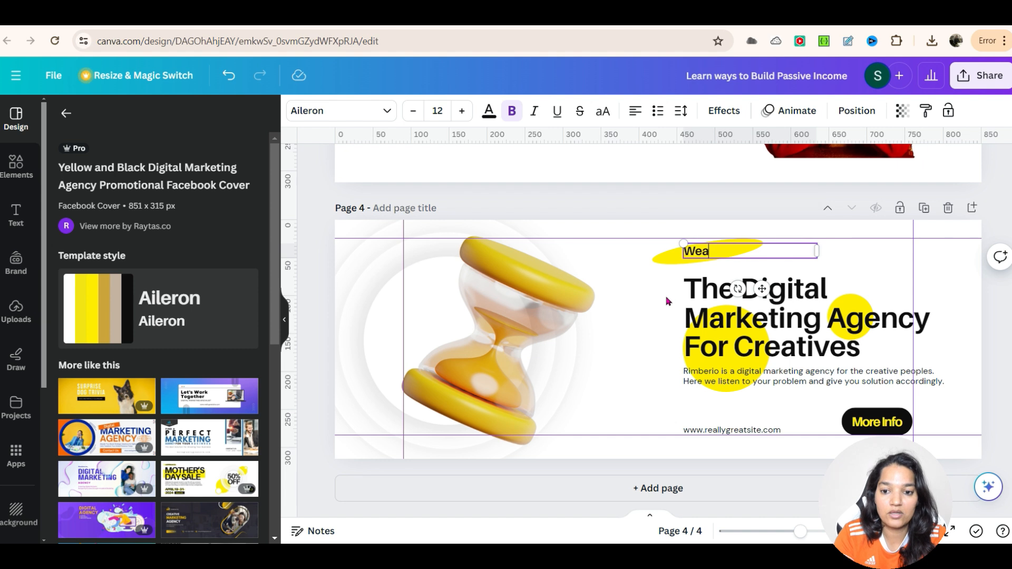
{"action": "type", "text": "lthAndH"}
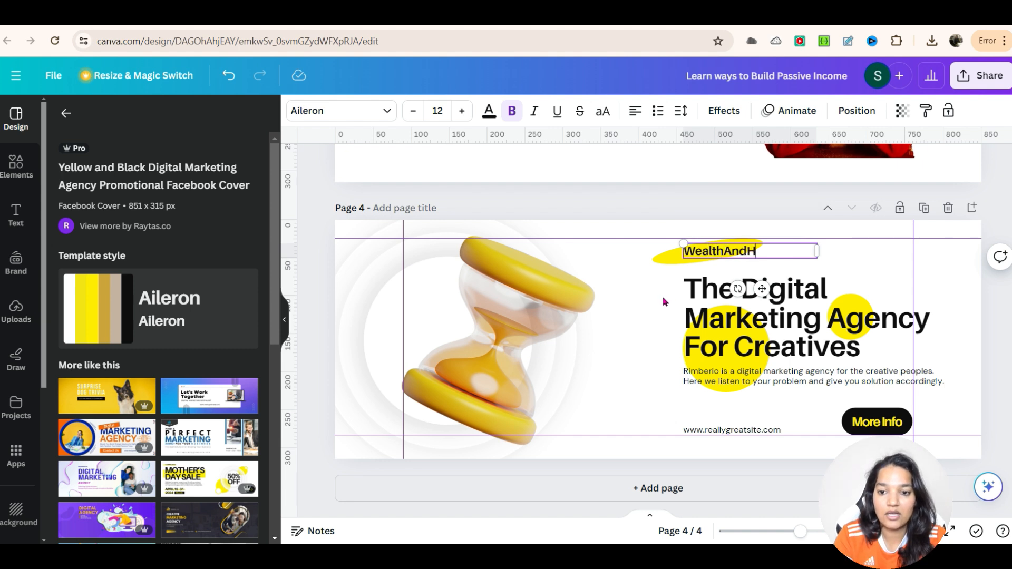
{"action": "type", "text": "ealthMaster"}
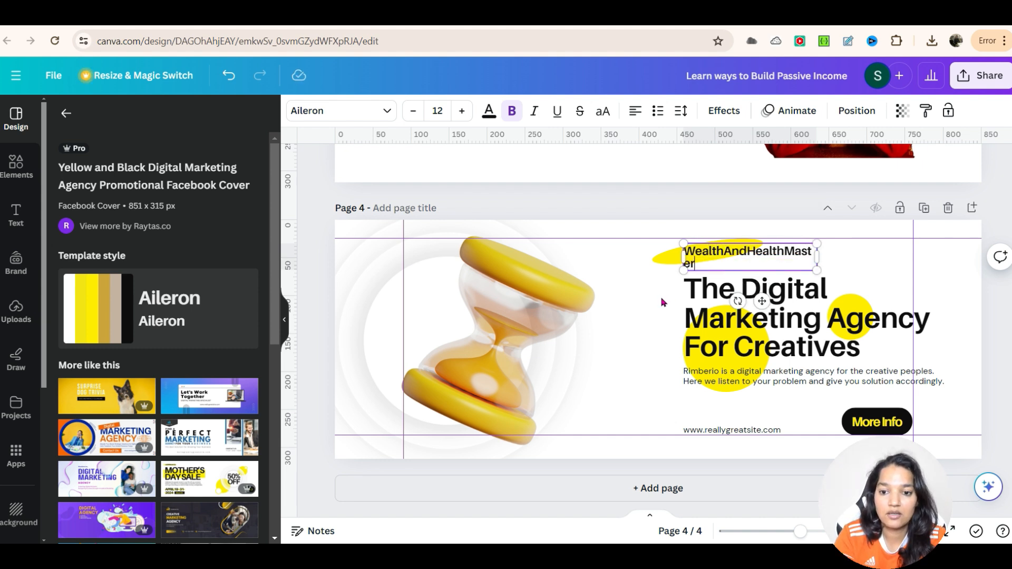
{"action": "type", "text": "y"}
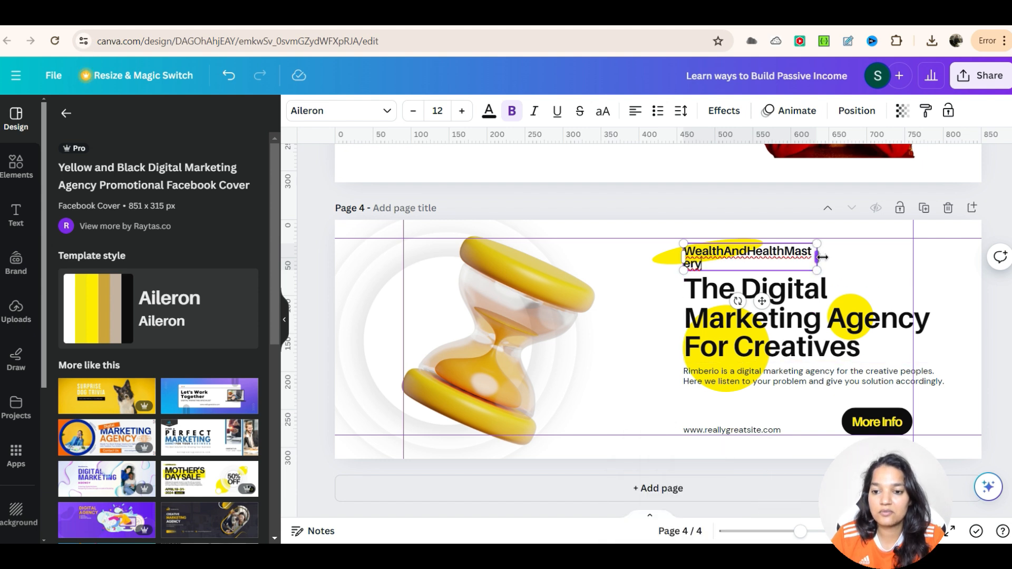
{"action": "left_click_drag", "start_coordinate": [818, 258], "coordinate": [851, 257]}
Step: Replace the headline with "Learn to Build Passive Income"
{"action": "left_click", "coordinate": [775, 287]}
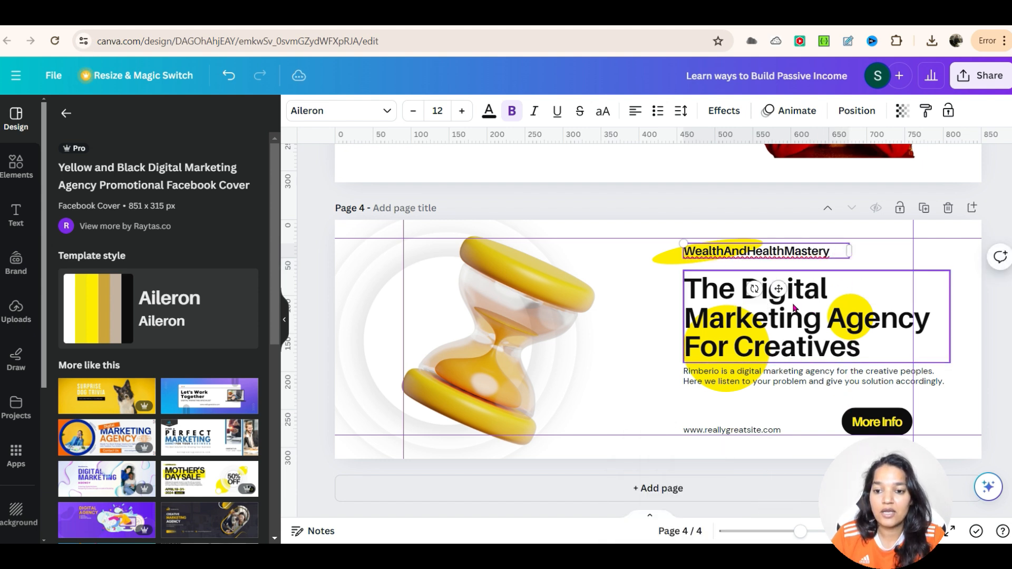
{"action": "left_click", "coordinate": [791, 303]}
{"action": "type", "text": "Lear"}
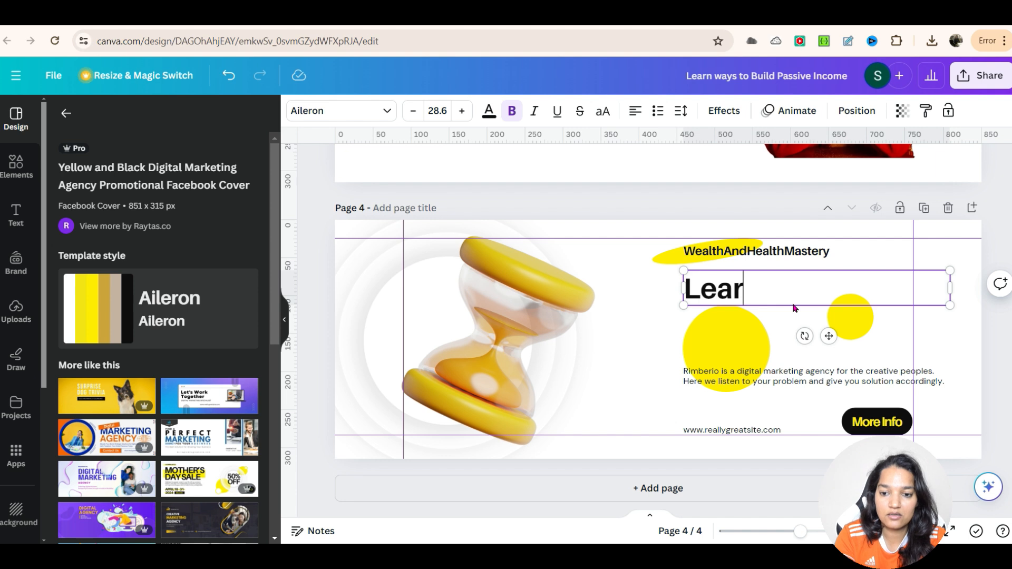
{"action": "type", "text": "n to Buil"}
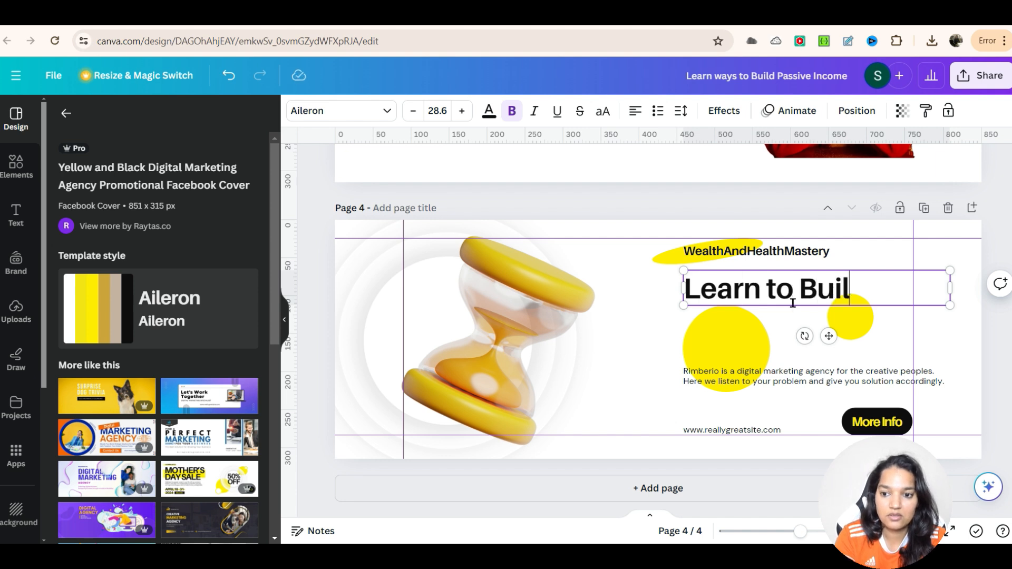
{"action": "type", "text": "d Passi"}
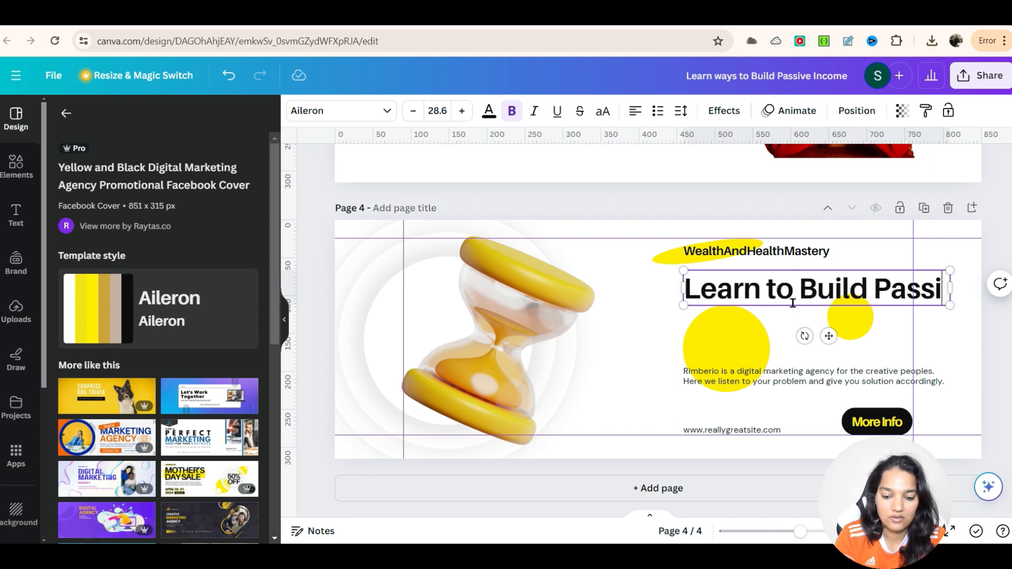
{"action": "type", "text": "ve Income"}
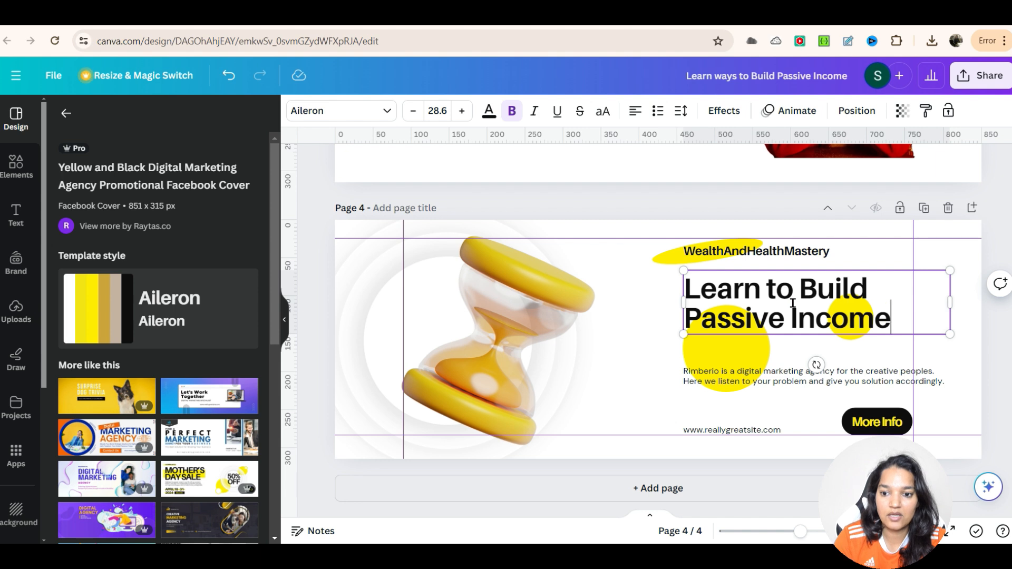
Step: Move the description text up under the headline and replace it with "Learn fast and easy ways to make money from comfort of your home."
{"action": "left_click", "coordinate": [789, 381]}
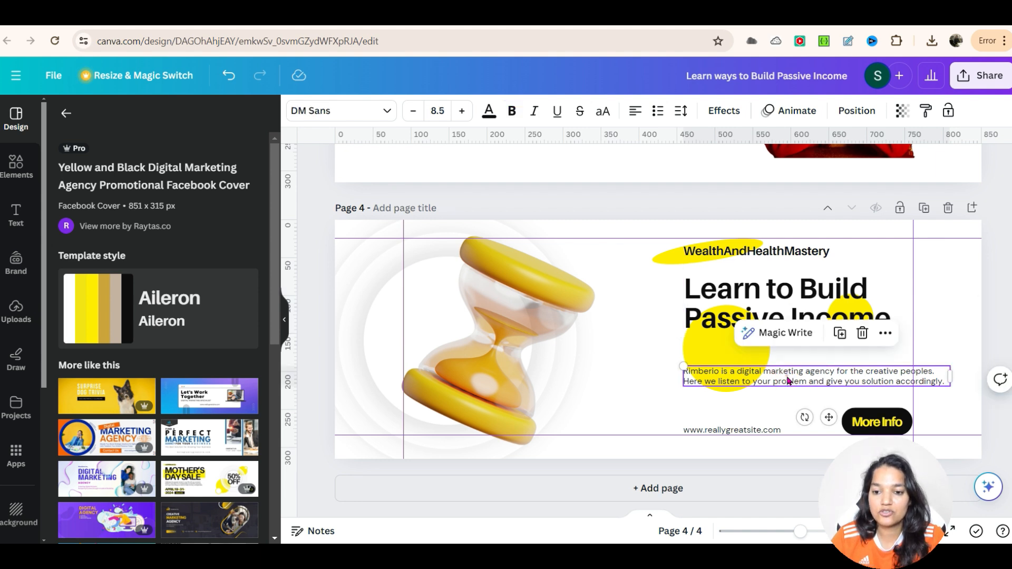
{"action": "left_click_drag", "start_coordinate": [788, 382], "coordinate": [784, 358]}
{"action": "double_click", "coordinate": [784, 358]}
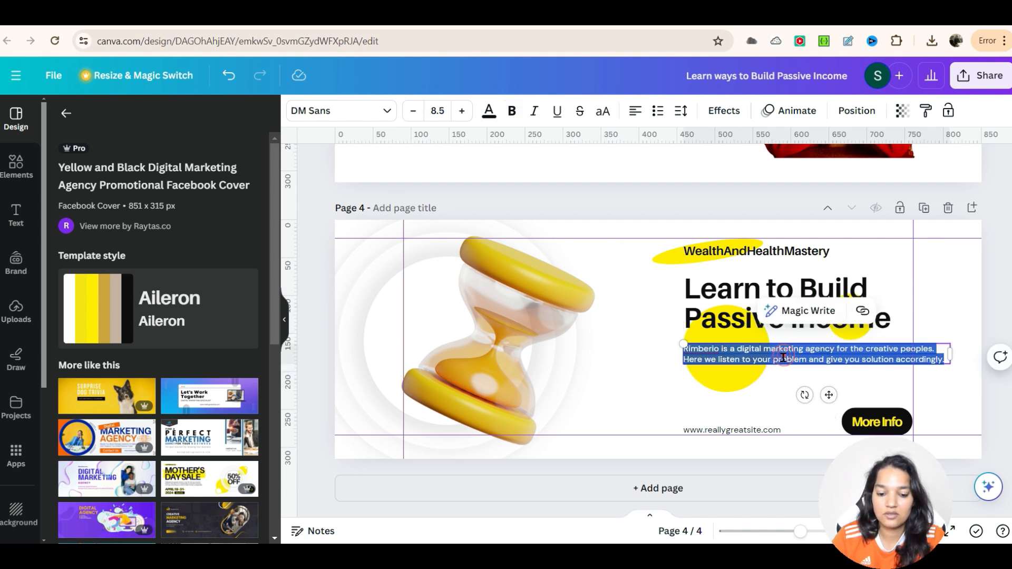
{"action": "type", "text": "Learn fast and easy"}
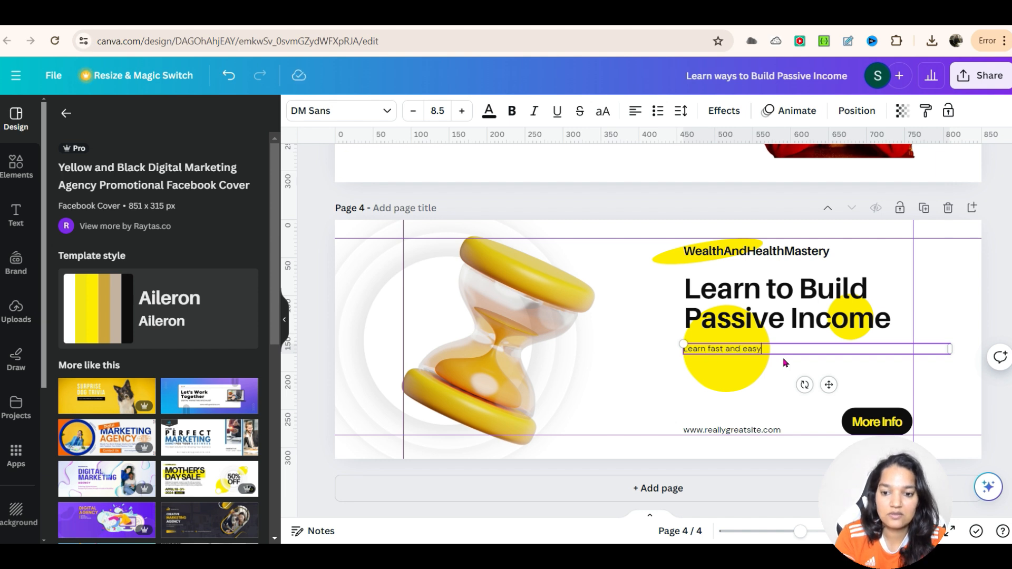
{"action": "type", "text": " ways to make"}
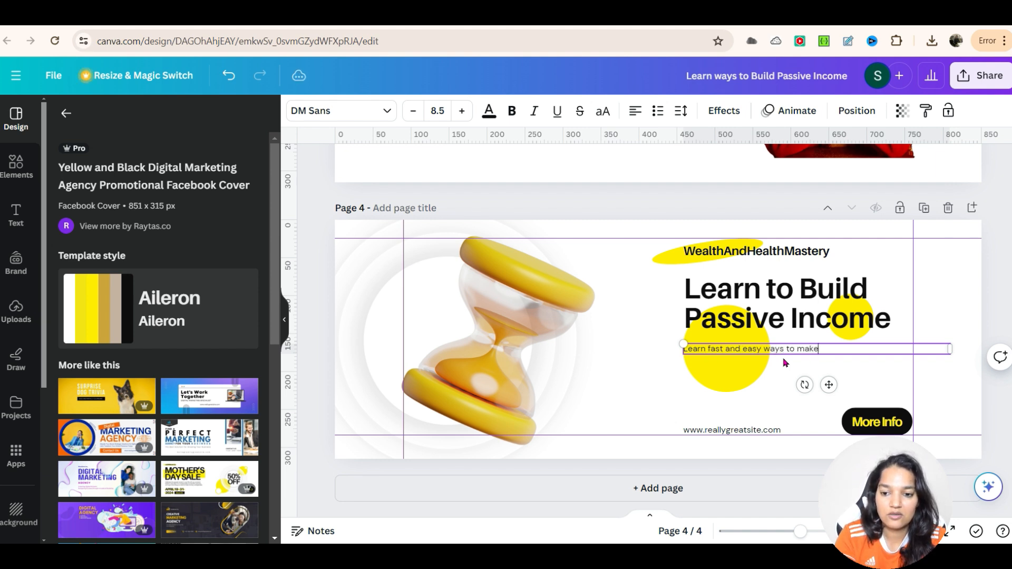
{"action": "type", "text": " money from"}
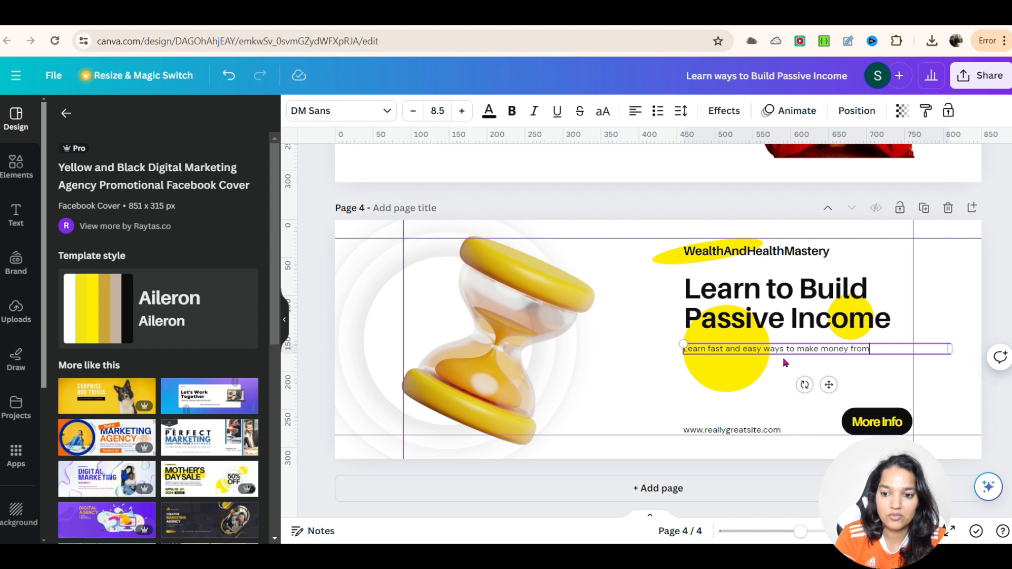
{"action": "type", "text": " comfort"}
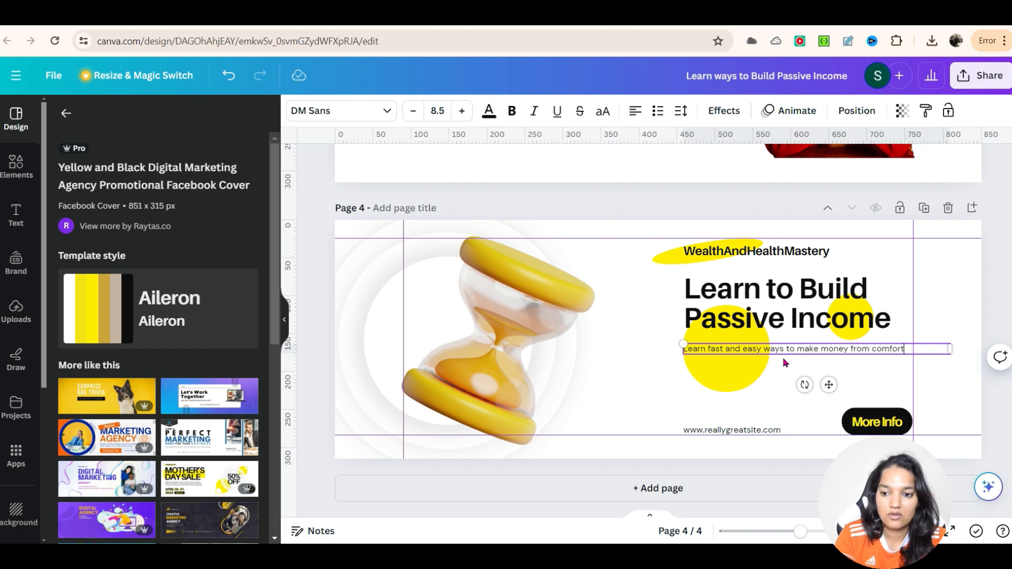
{"action": "type", "text": " of your home."}
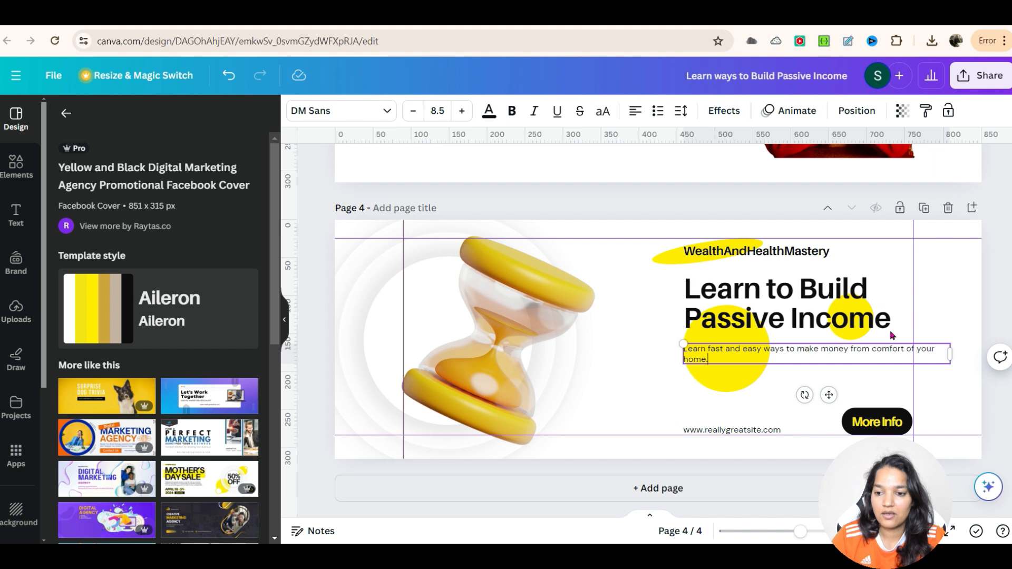
Step: Break the description onto a new line after "from comfort"
{"action": "left_click", "coordinate": [904, 347]}
{"action": "key", "text": "Return"}
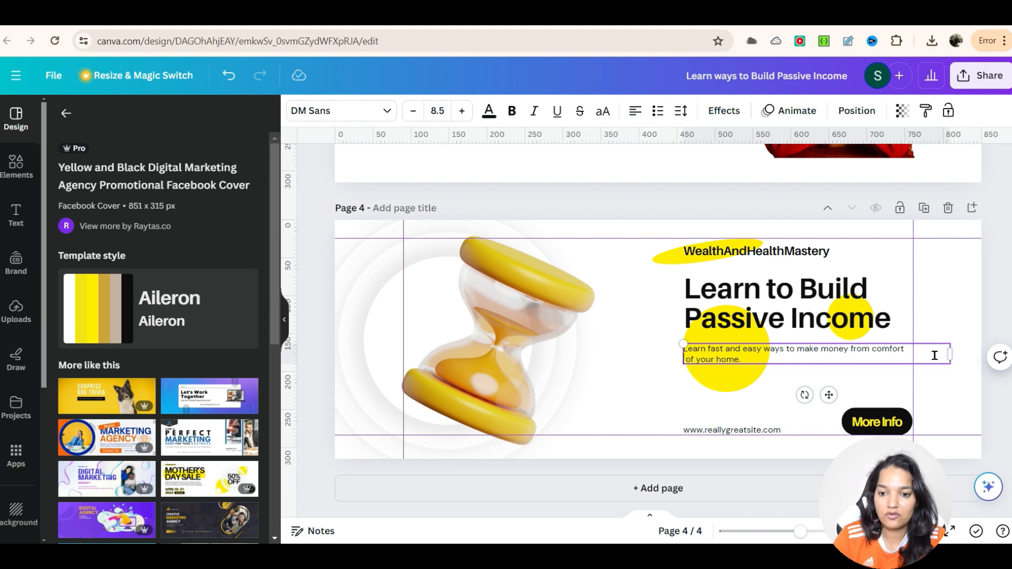
Step: Replace the More Info button text with "Subscribe"
{"action": "left_click", "coordinate": [880, 425]}
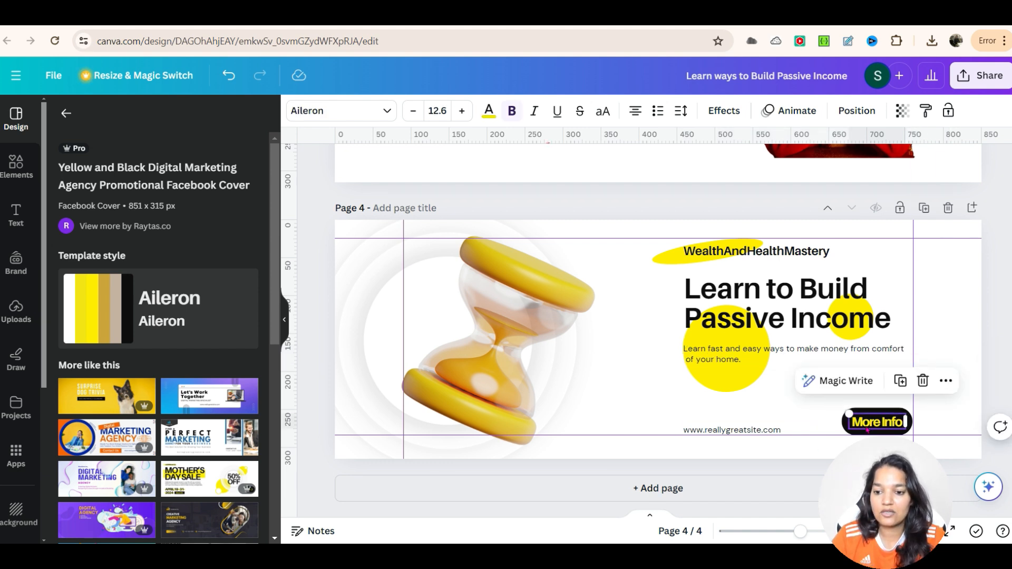
{"action": "left_click", "coordinate": [896, 423]}
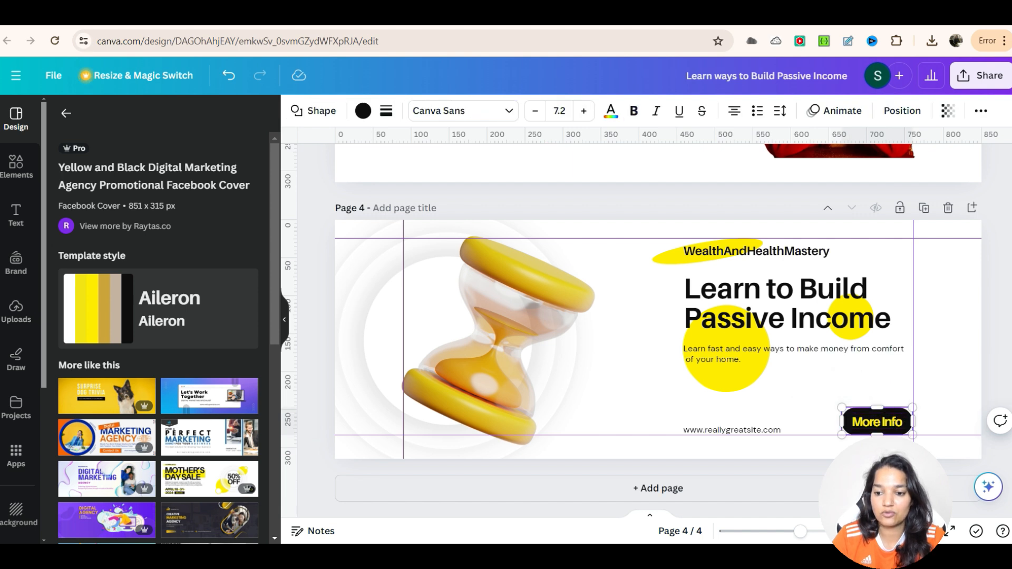
{"action": "double_click", "coordinate": [887, 423]}
{"action": "key", "text": "ctrl+a"}
{"action": "type", "text": "S"}
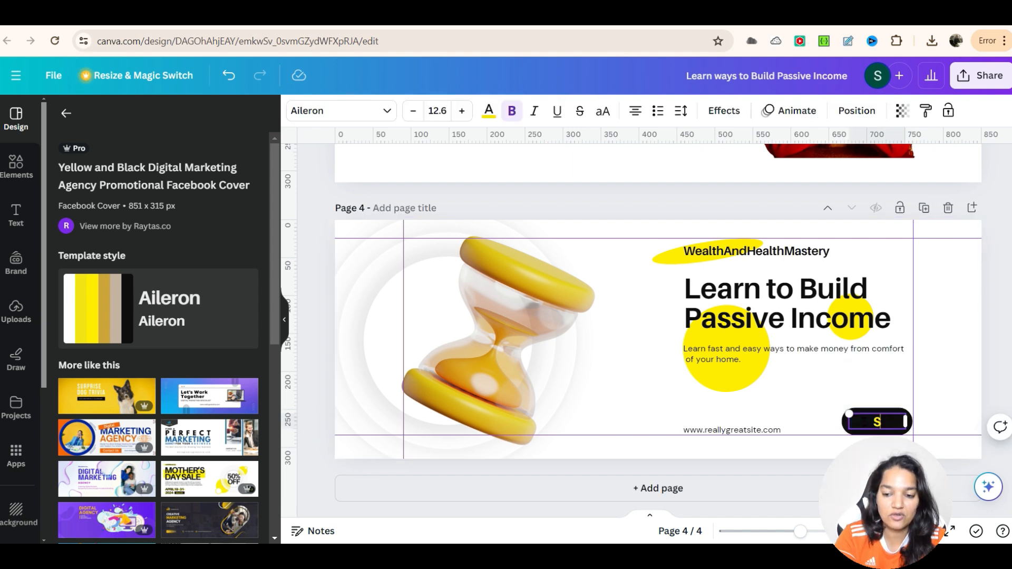
{"action": "type", "text": "ubscribe"}
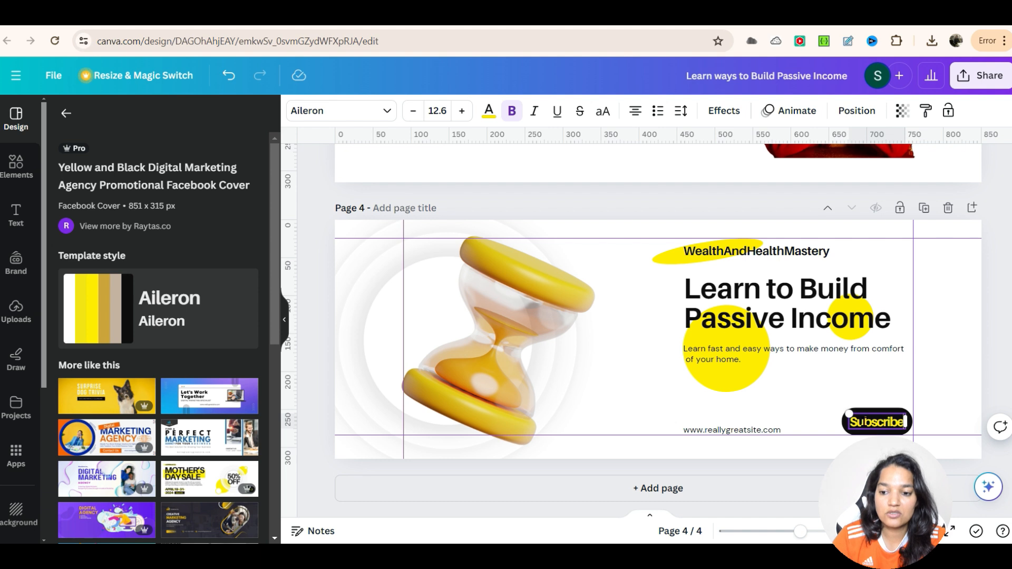
{"action": "left_click", "coordinate": [843, 393]}
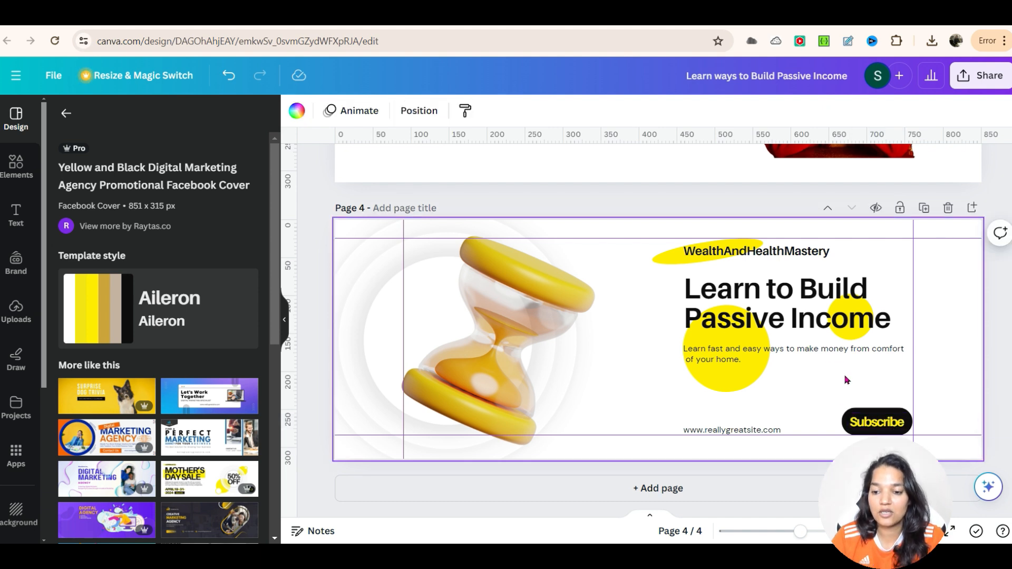
{"action": "left_click", "coordinate": [876, 418]}
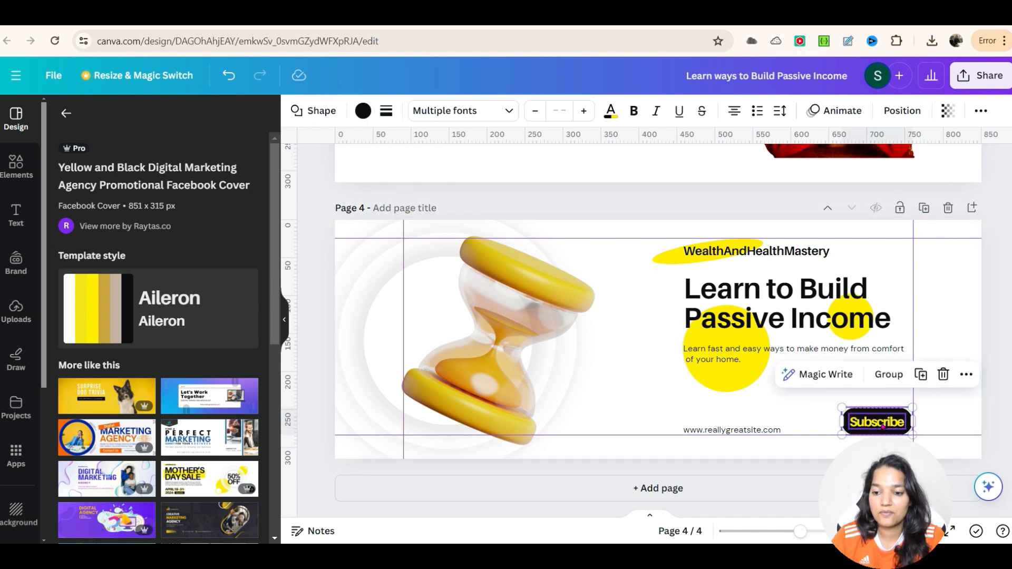
{"action": "left_click", "coordinate": [965, 375]}
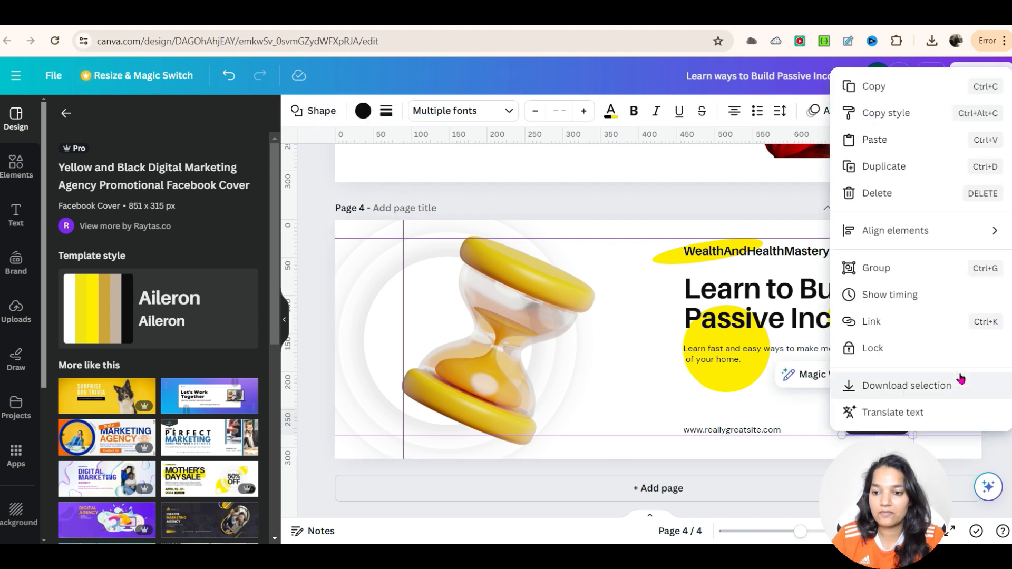
{"action": "left_click", "coordinate": [868, 324]}
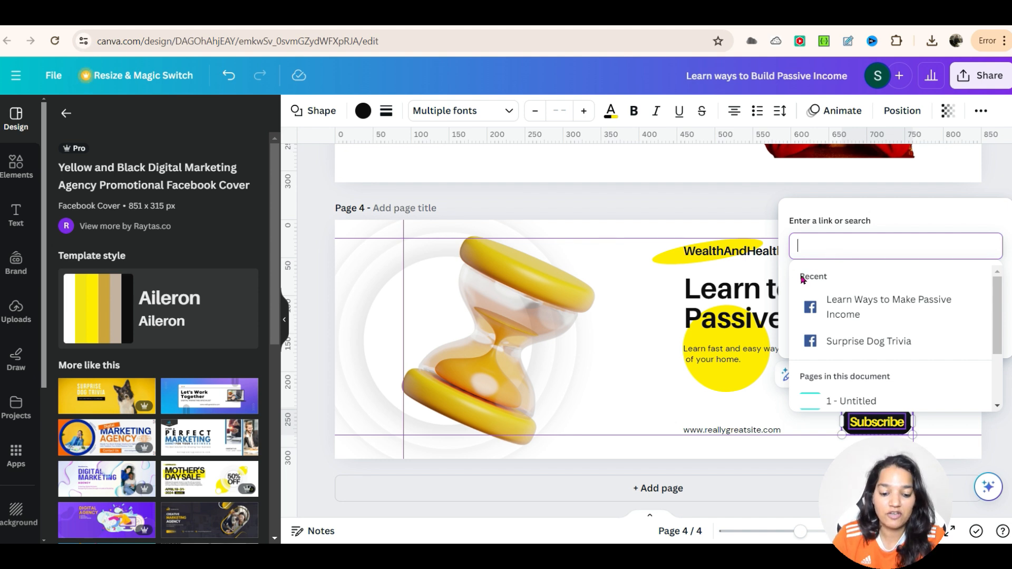
{"action": "type", "text": "google.com"}
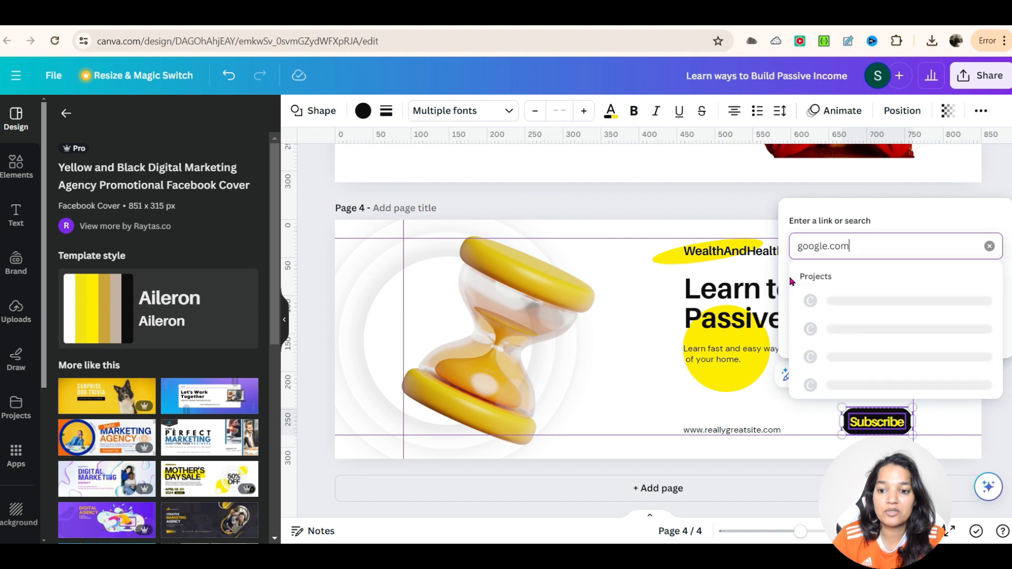
{"action": "left_click", "coordinate": [798, 245]}
{"action": "type", "text": "http://"}
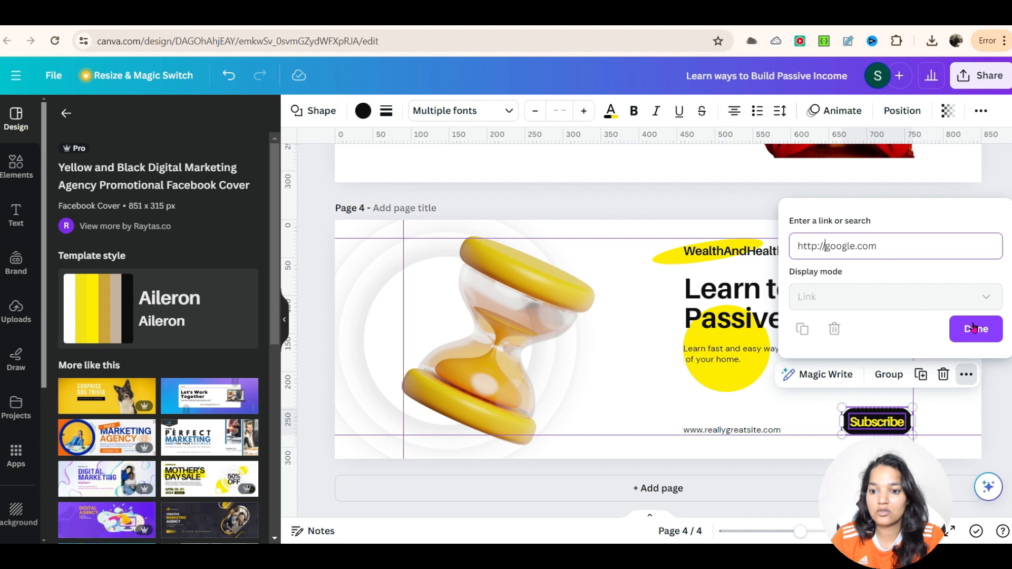
{"action": "left_click", "coordinate": [982, 333]}
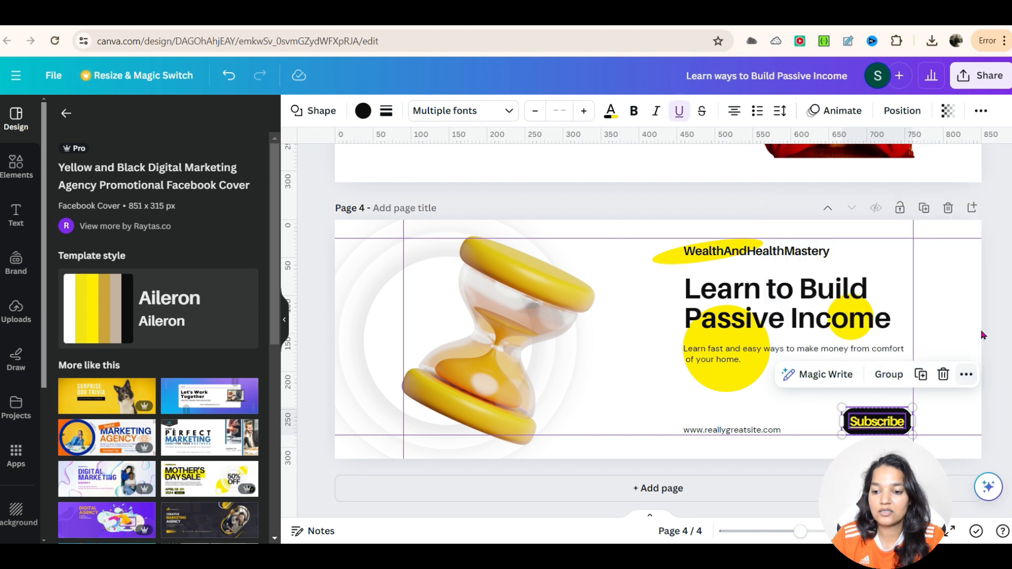
{"action": "left_click", "coordinate": [989, 429]}
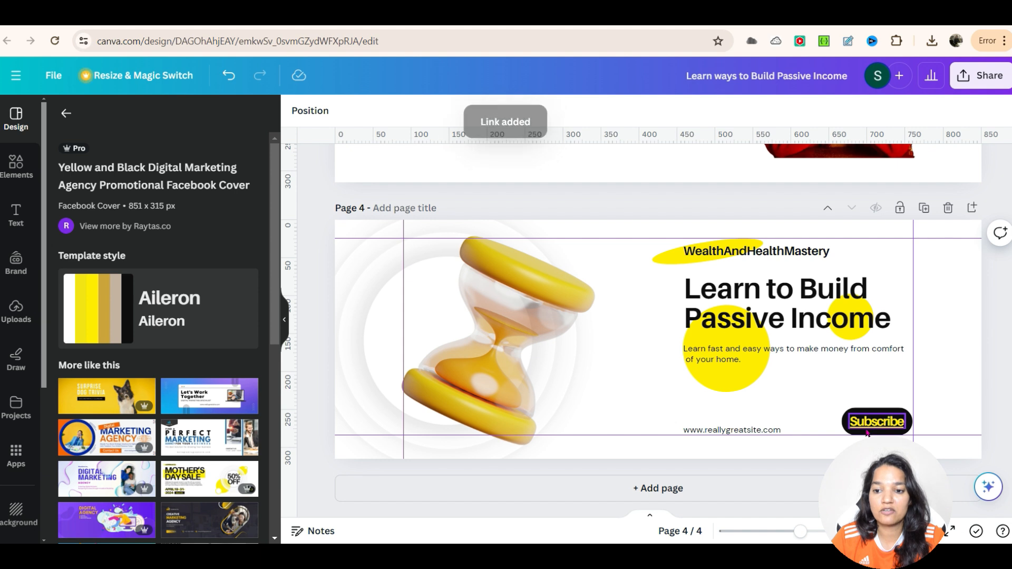
Step: Download only page 4 as a PDF Standard file and save it to Downloads
{"action": "left_click", "coordinate": [985, 97]}
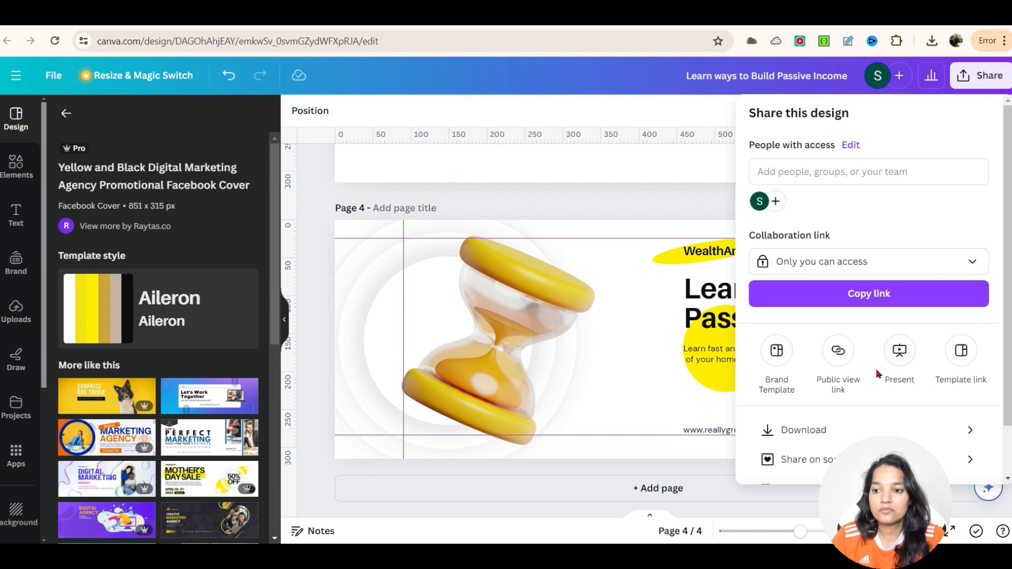
{"action": "left_click", "coordinate": [883, 431]}
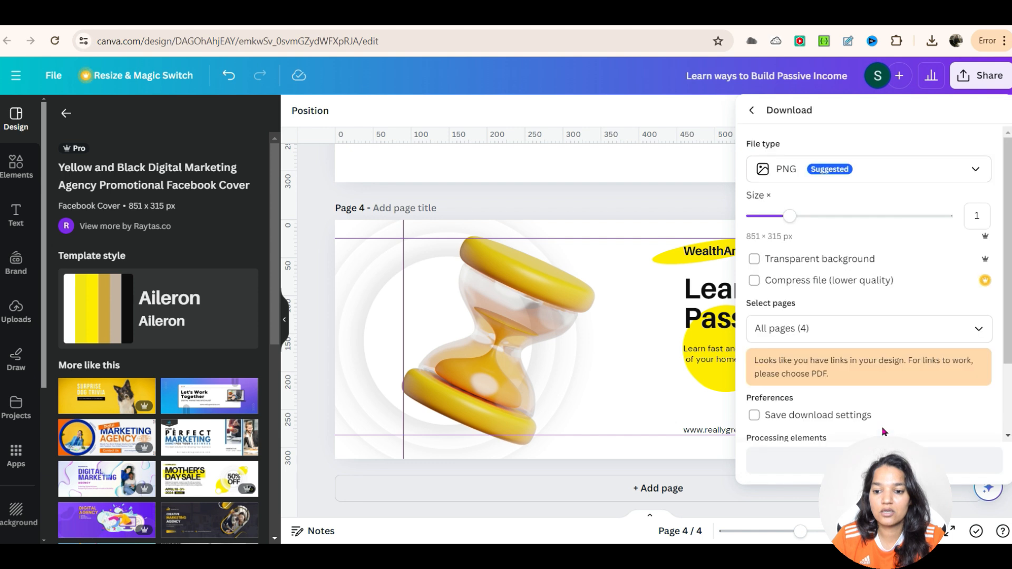
{"action": "scroll", "coordinate": [864, 342], "scroll_direction": "down", "scroll_amount": 2}
{"action": "left_click", "coordinate": [848, 271]}
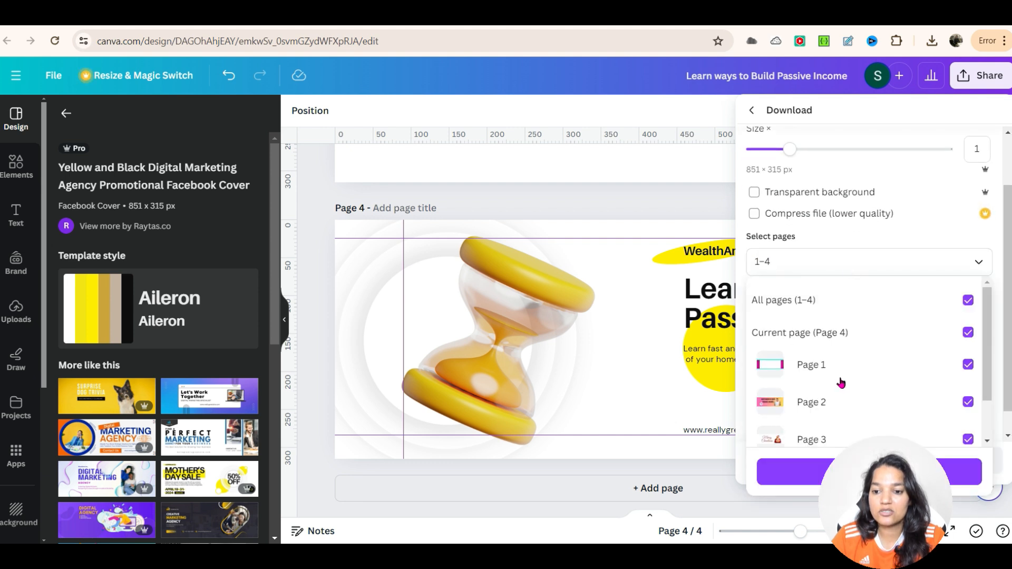
{"action": "left_click", "coordinate": [967, 300]}
{"action": "scroll", "coordinate": [930, 367], "scroll_direction": "down", "scroll_amount": 3}
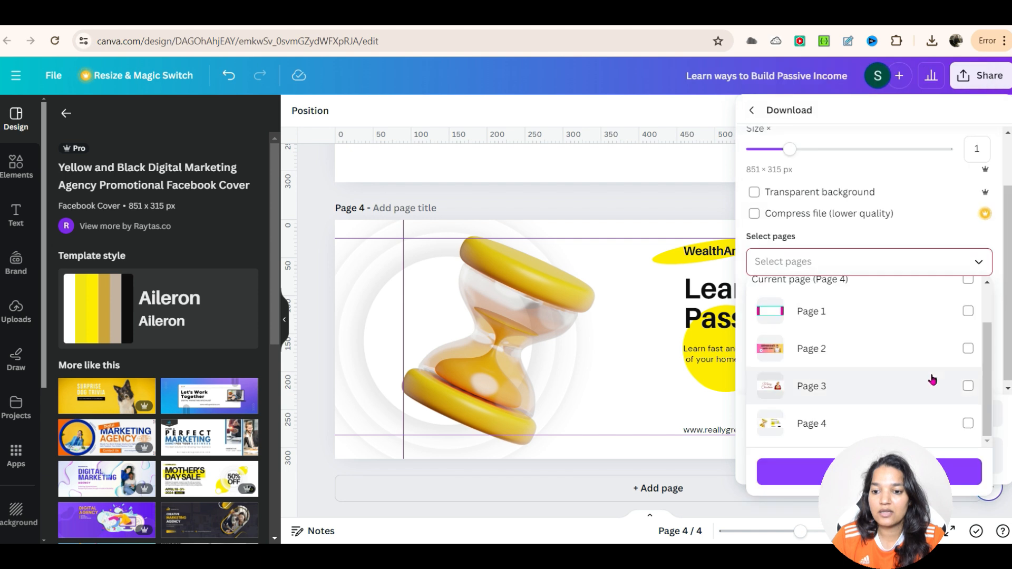
{"action": "left_click", "coordinate": [971, 428]}
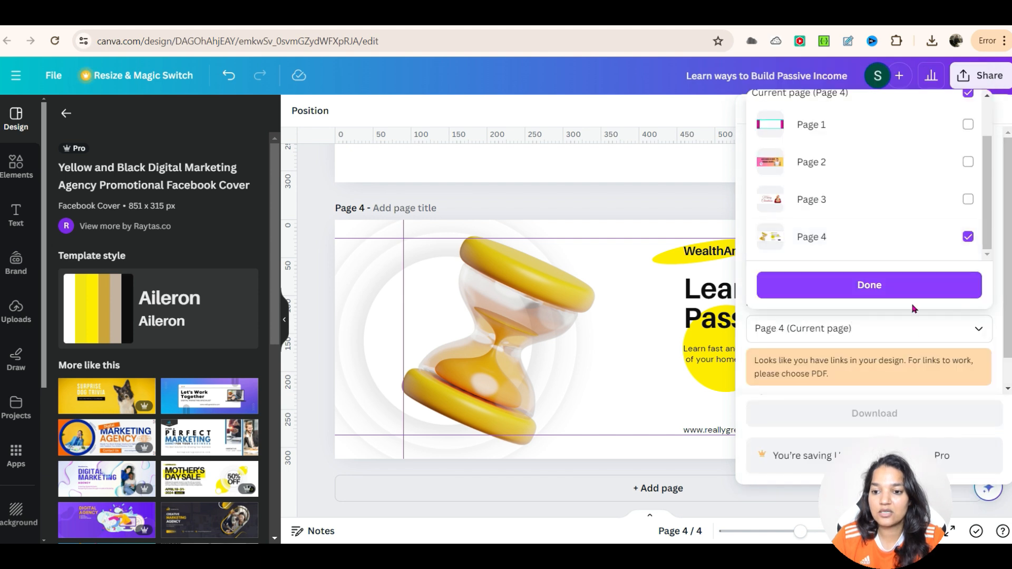
{"action": "left_click", "coordinate": [897, 294]}
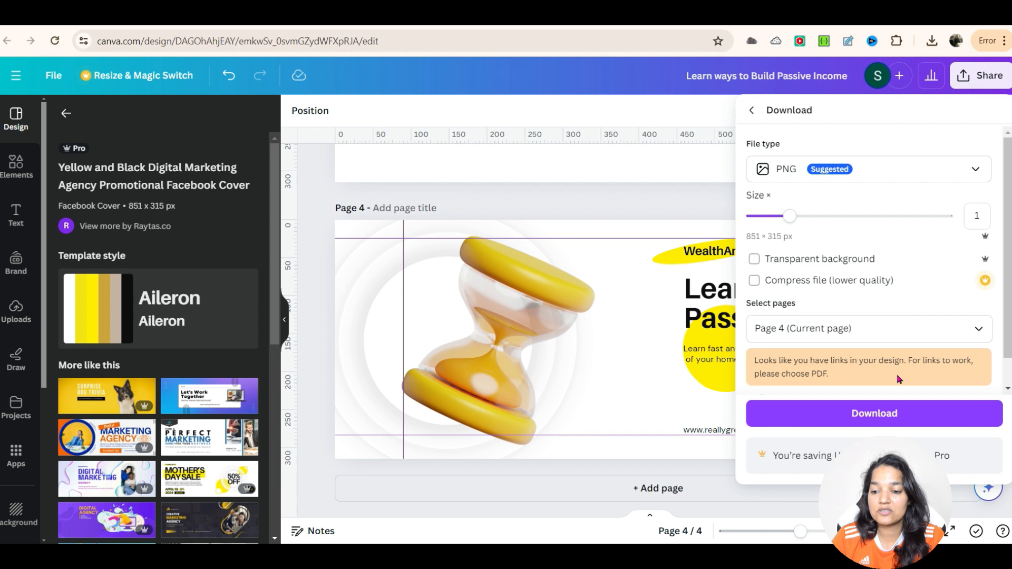
{"action": "left_click", "coordinate": [790, 170]}
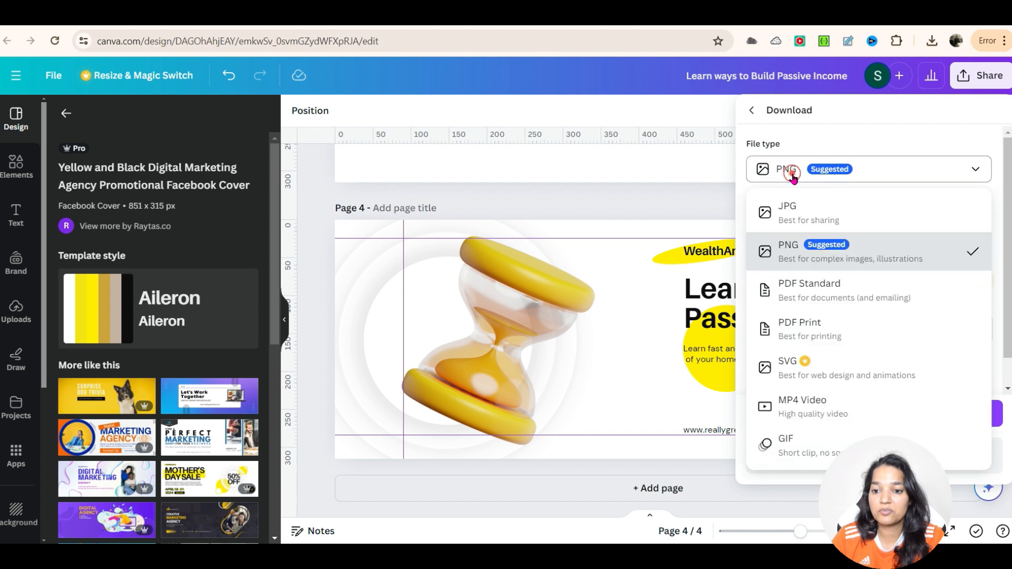
{"action": "left_click", "coordinate": [836, 291]}
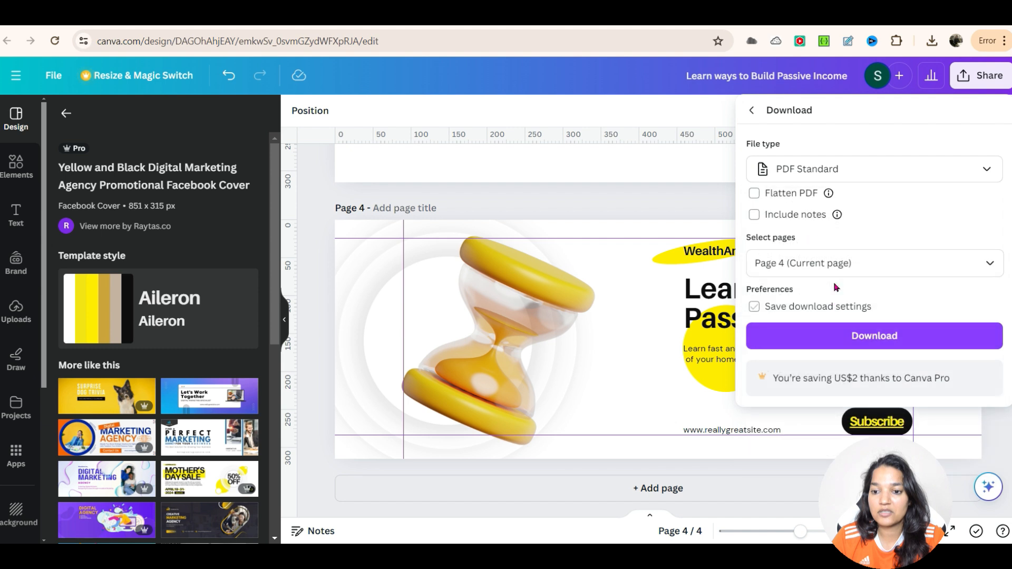
{"action": "left_click", "coordinate": [884, 342]}
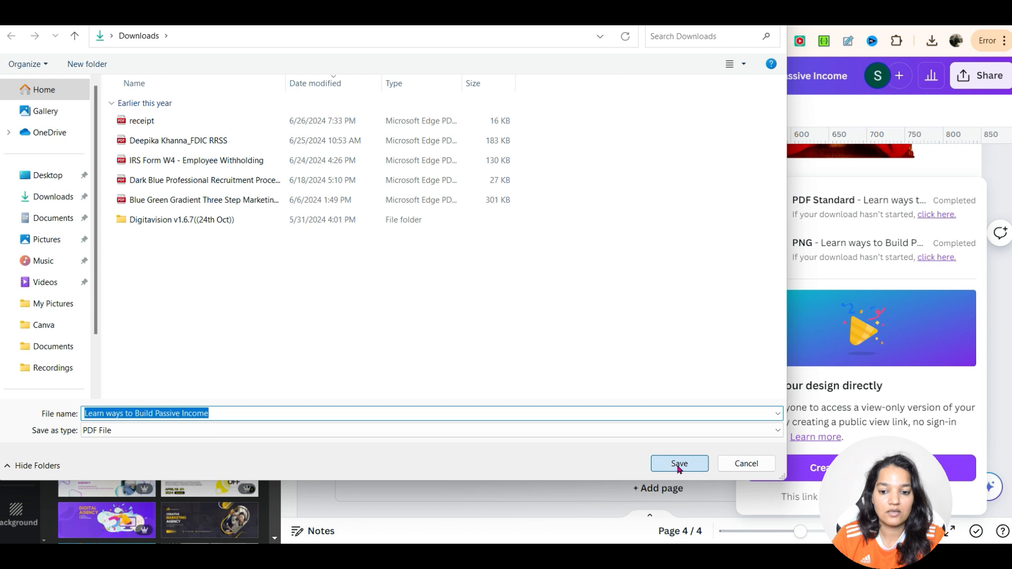
{"action": "left_click", "coordinate": [678, 465]}
Step: Open the downloaded "Learn ways to Build Passive Income" PDF from the Downloads folder
{"action": "mouse_move", "coordinate": [487, 493]}
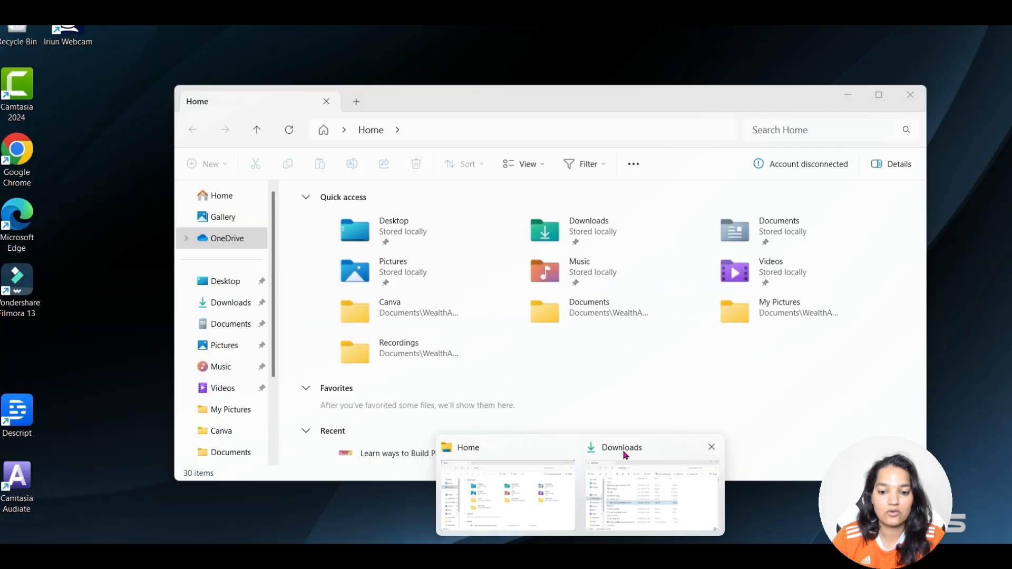
{"action": "left_click", "coordinate": [624, 452]}
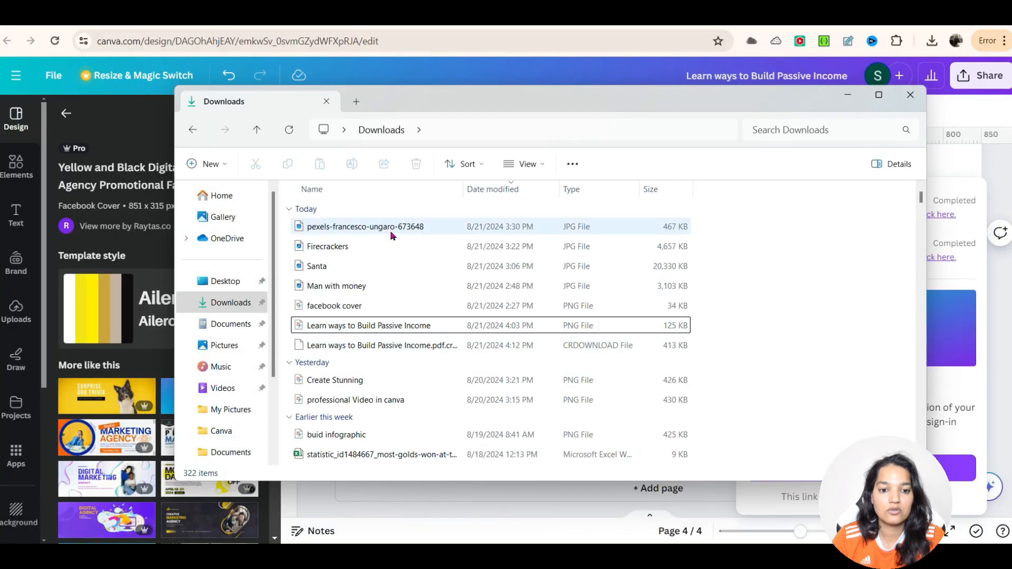
{"action": "left_click", "coordinate": [371, 346]}
{"action": "double_click", "coordinate": [370, 346]}
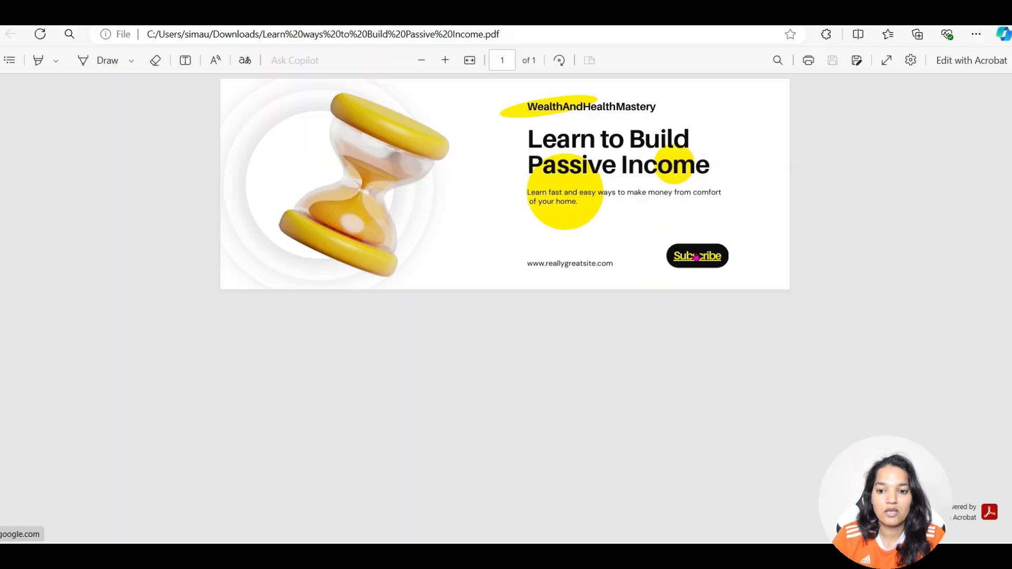
Step: Test the Subscribe link in the PDF and return to the Canva design
{"action": "left_click", "coordinate": [697, 257]}
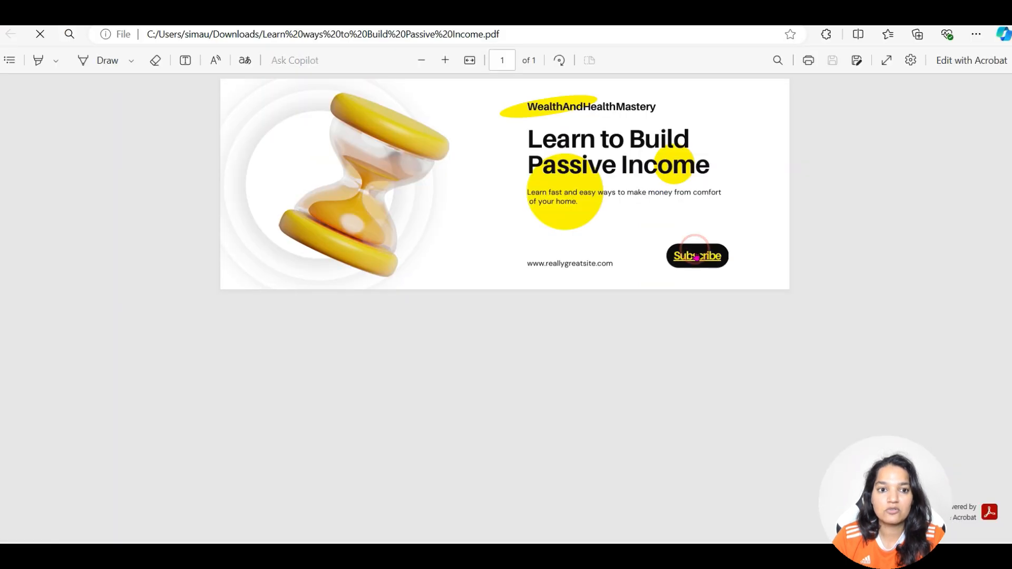
{"action": "left_click", "coordinate": [701, 258]}
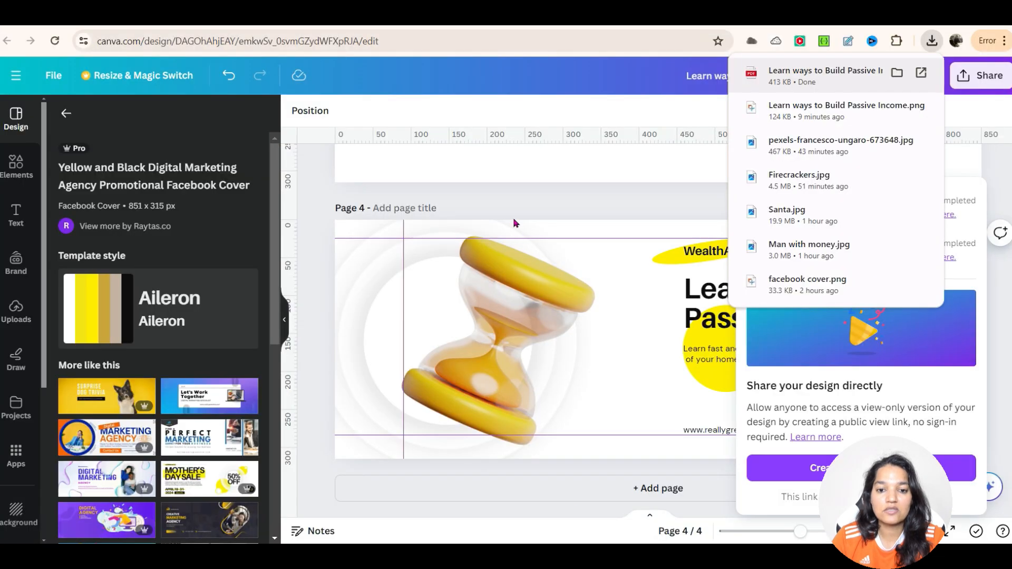
{"action": "left_click", "coordinate": [513, 208]}
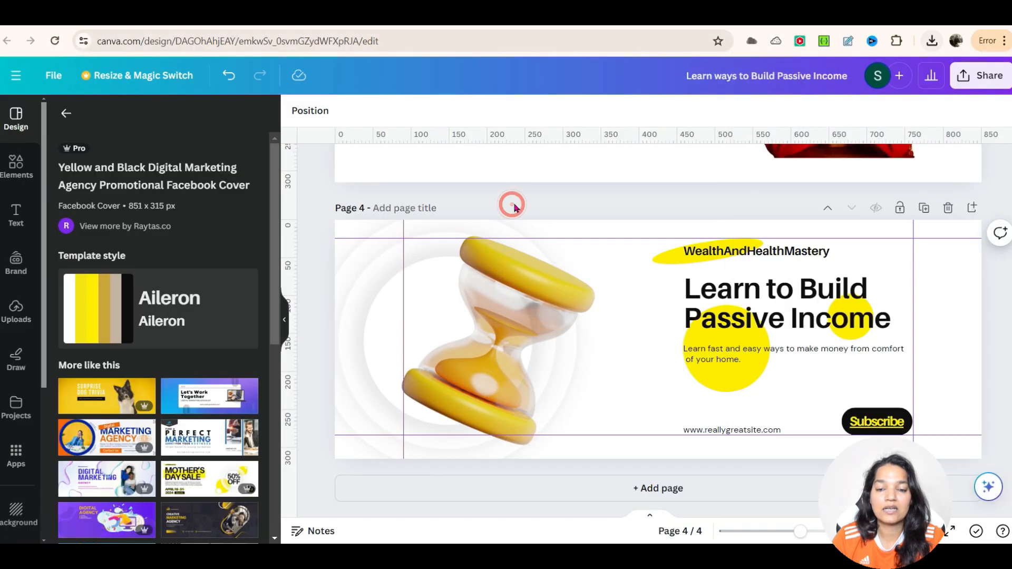